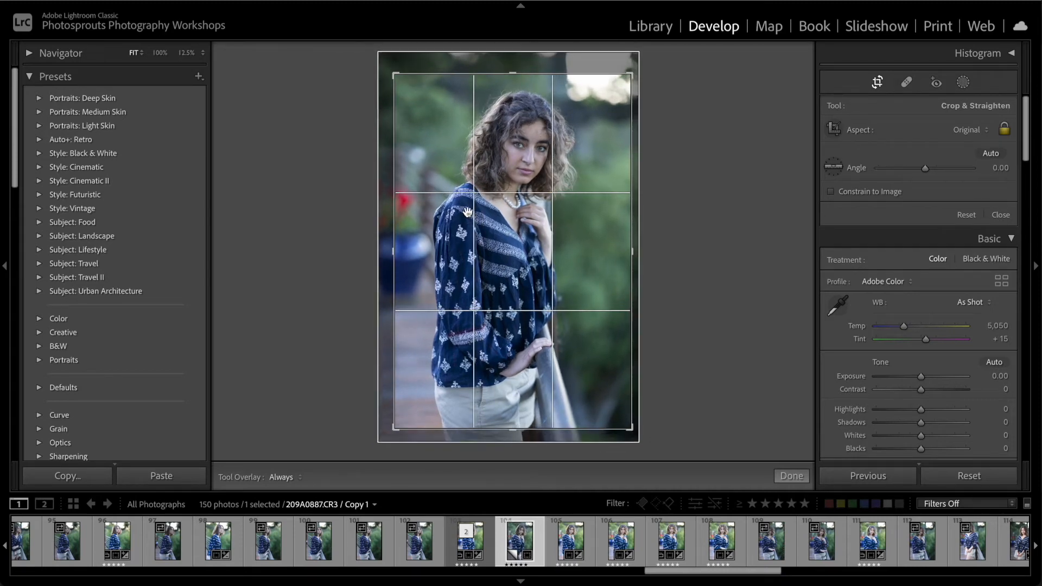
Apply the crop to the portrait and check the woman's face at closer zoom
{"action": "key", "text": "Return"}
{"action": "left_click", "coordinate": [517, 132]}
{"action": "left_click", "coordinate": [517, 133]}
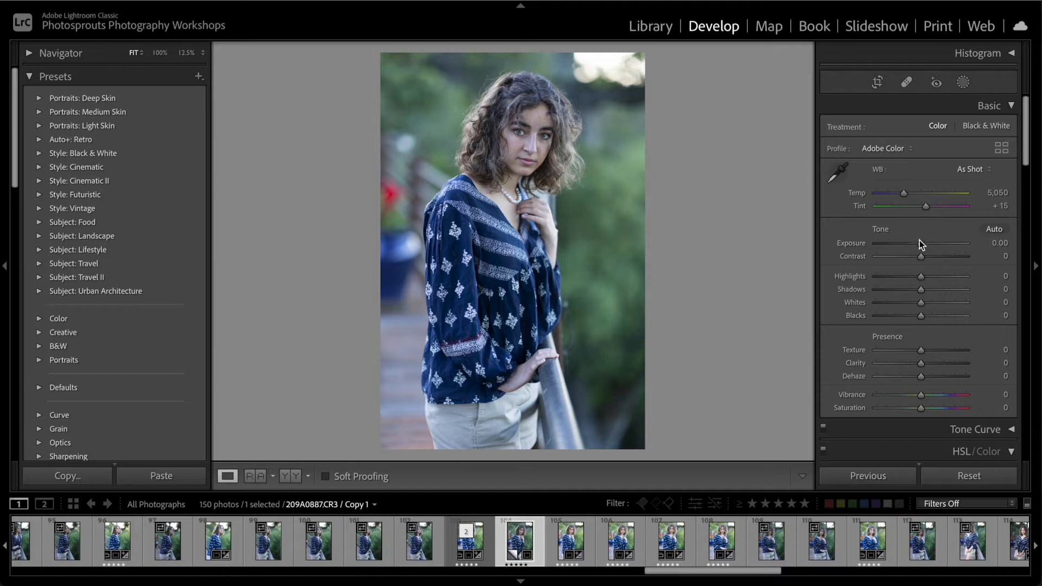
Set Exposure to +0.20, Contrast +8, Highlights −9, Shadows +10, Whites +21, Blacks +12 and Vibrance +17 for the whole photo
{"action": "left_click_drag", "start_coordinate": [922, 244], "coordinate": [926, 318]}
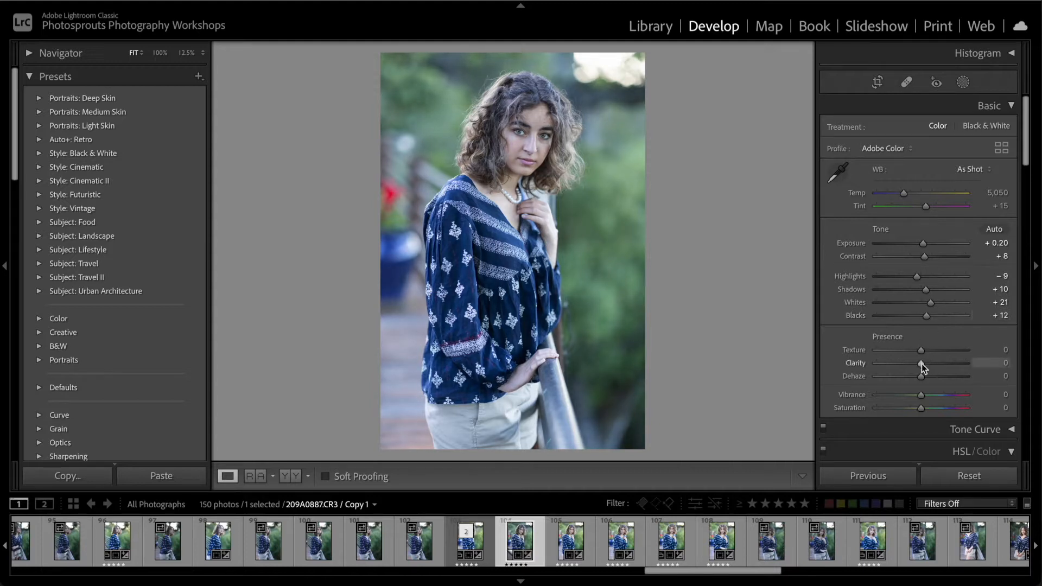
{"action": "scroll", "coordinate": [923, 367], "scroll_direction": "down", "scroll_amount": 1}
{"action": "left_click_drag", "start_coordinate": [921, 379], "coordinate": [928, 379]}
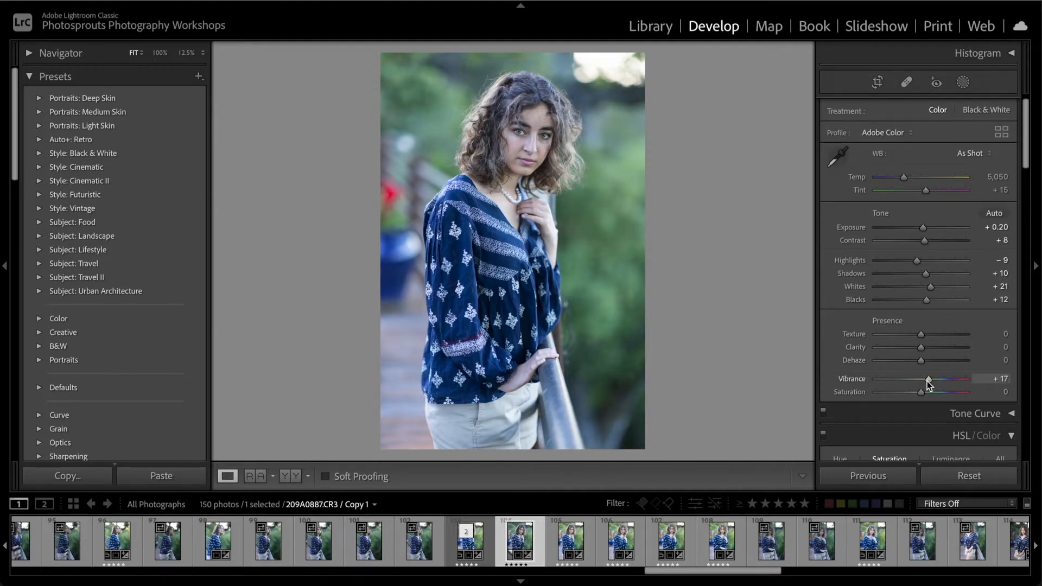
{"action": "scroll", "coordinate": [912, 255], "scroll_direction": "up", "scroll_amount": 1}
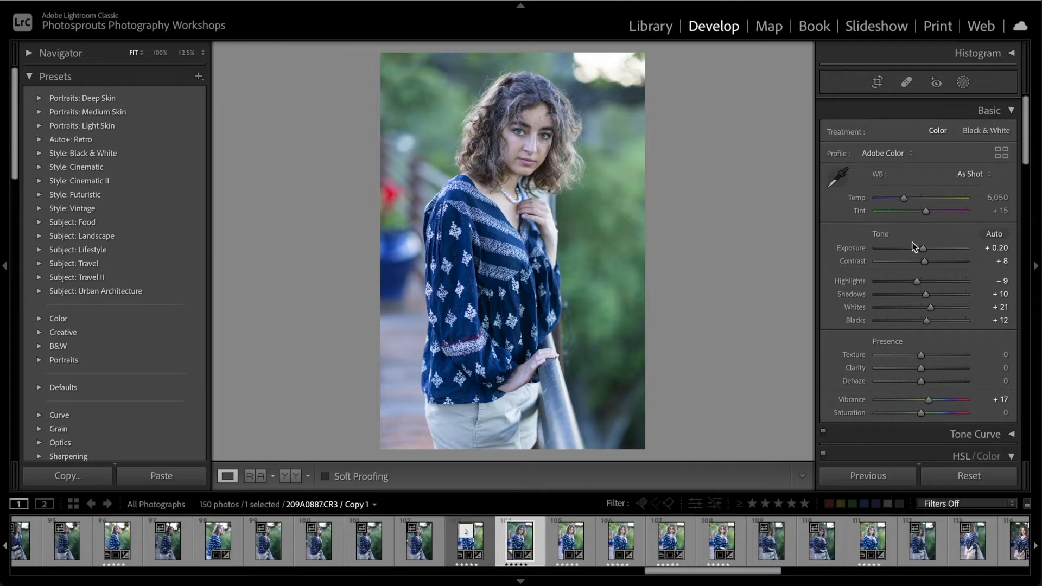
Create a Select Subject mask and set its Exposure to 0.07, Contrast to 5, Highlights to −6 and Shadows to 9
{"action": "left_click", "coordinate": [962, 82]}
{"action": "left_click", "coordinate": [877, 128]}
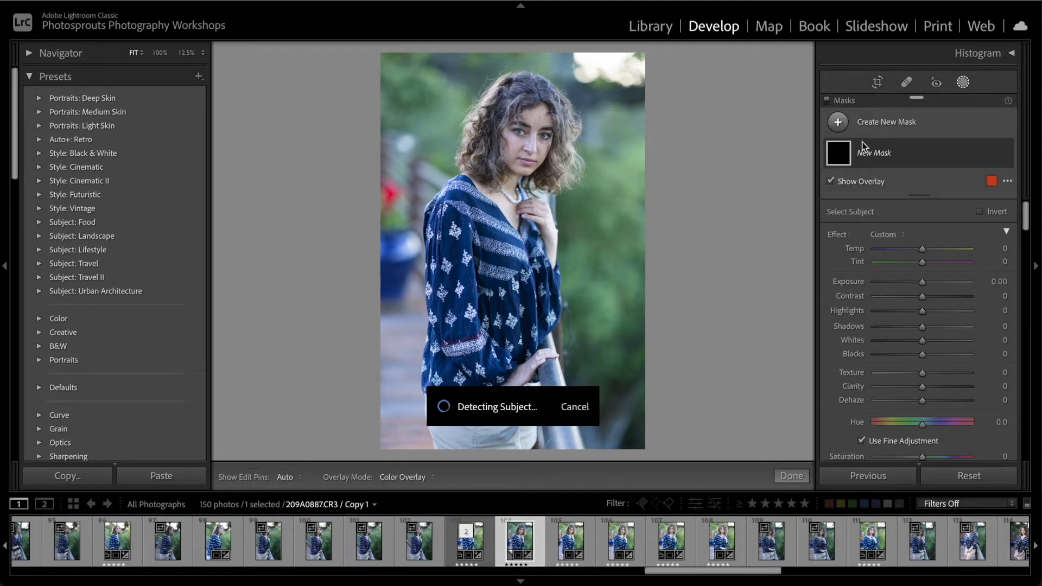
{"action": "key", "text": "o"}
{"action": "left_click", "coordinate": [923, 282]}
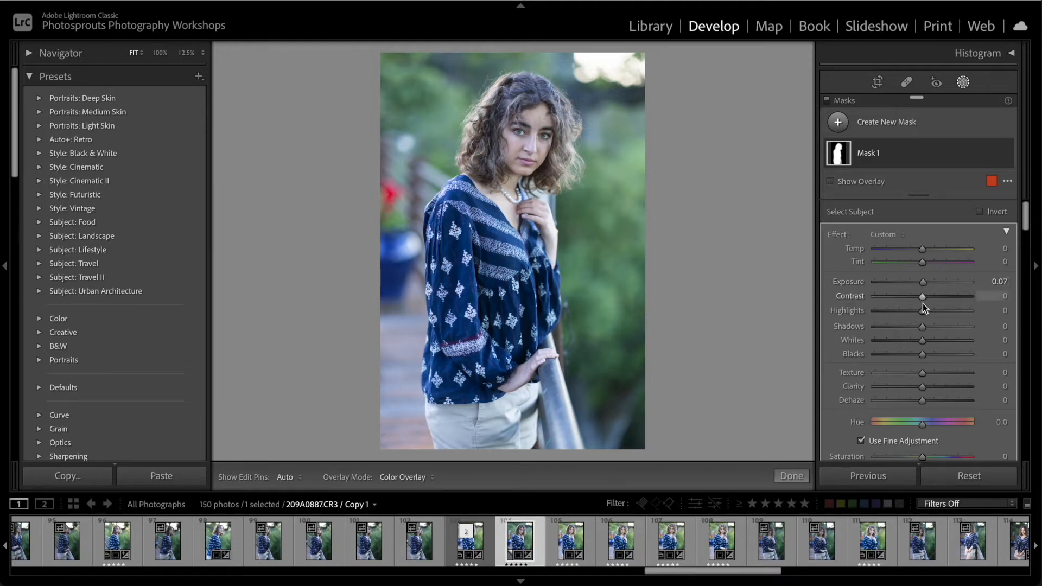
{"action": "left_click", "coordinate": [923, 299]}
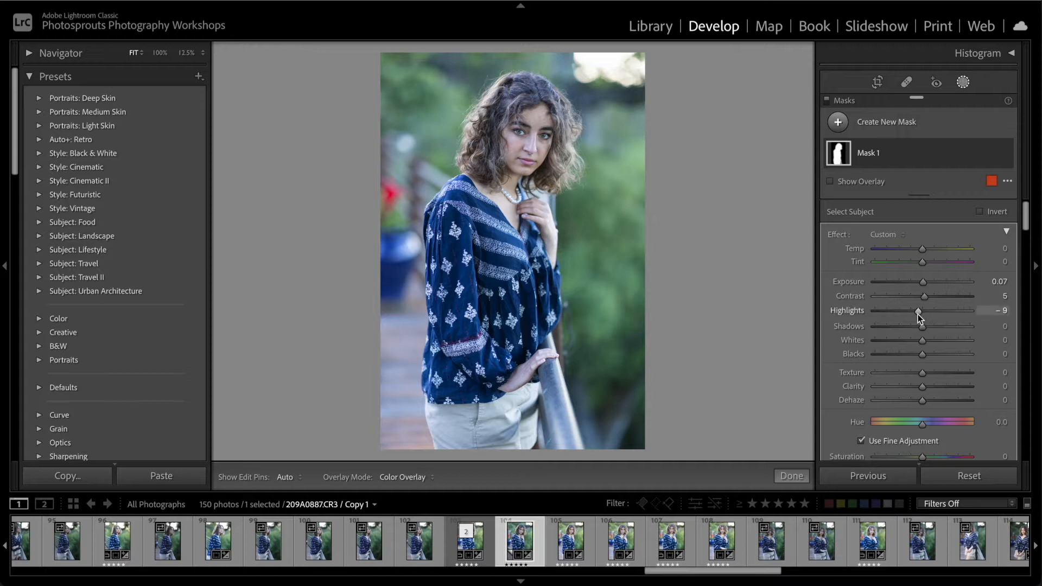
{"action": "mouse_move", "coordinate": [927, 330]}
{"action": "left_mouse_down"}
{"action": "mouse_move", "coordinate": [917, 330]}
{"action": "mouse_move", "coordinate": [927, 330]}
{"action": "left_mouse_up"}
Add a diagonal Linear Gradient mask from the photo's upper-left area to the face, with Temp 19 and Exposure 0.16
{"action": "left_click", "coordinate": [839, 123]}
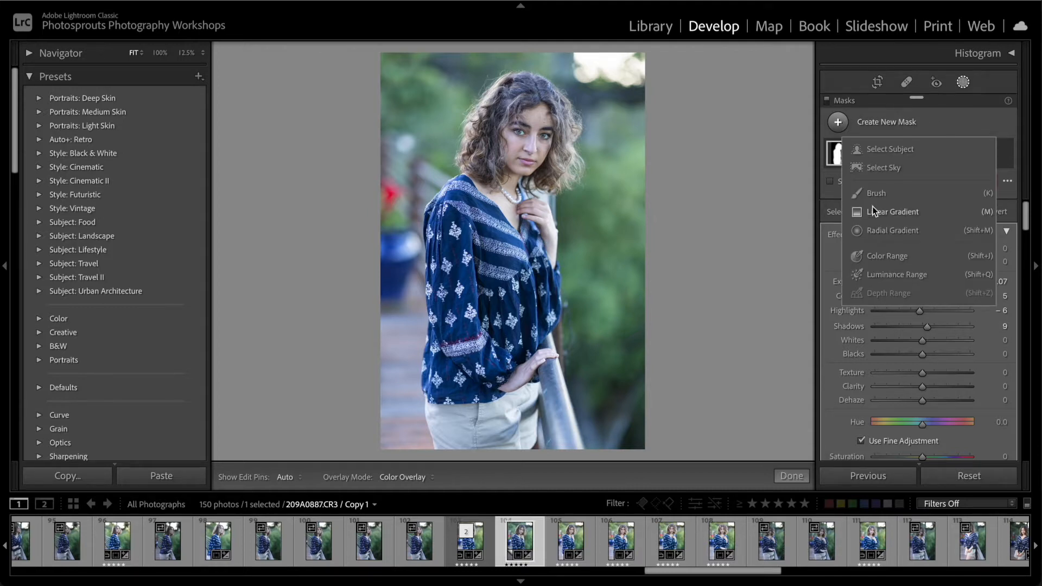
{"action": "left_click", "coordinate": [872, 213]}
{"action": "left_click_drag", "start_coordinate": [456, 89], "coordinate": [500, 120]}
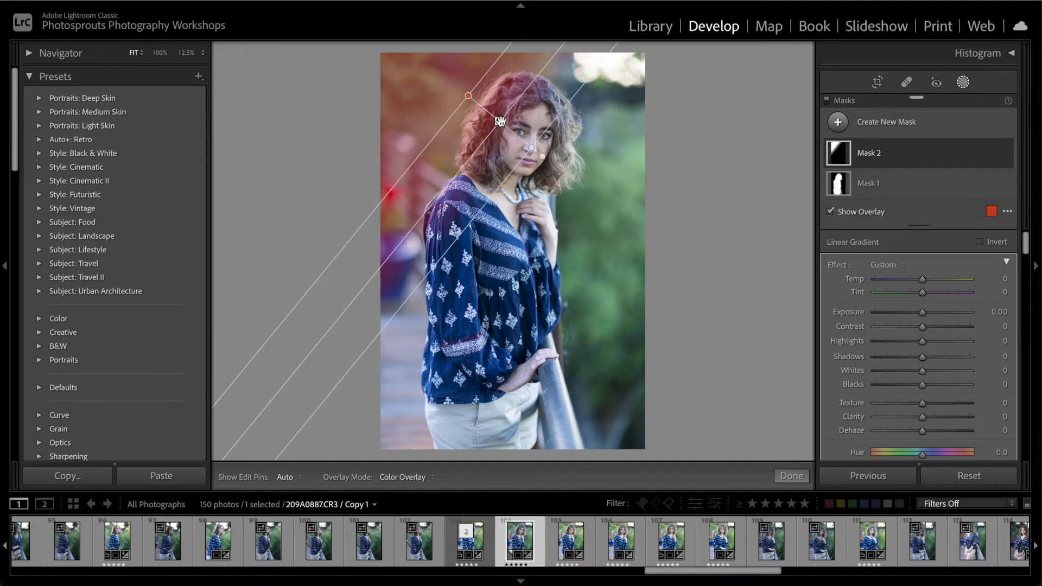
{"action": "mouse_move", "coordinate": [922, 280]}
{"action": "left_mouse_down"}
{"action": "mouse_move", "coordinate": [934, 282]}
{"action": "mouse_move", "coordinate": [925, 282]}
{"action": "left_mouse_up"}
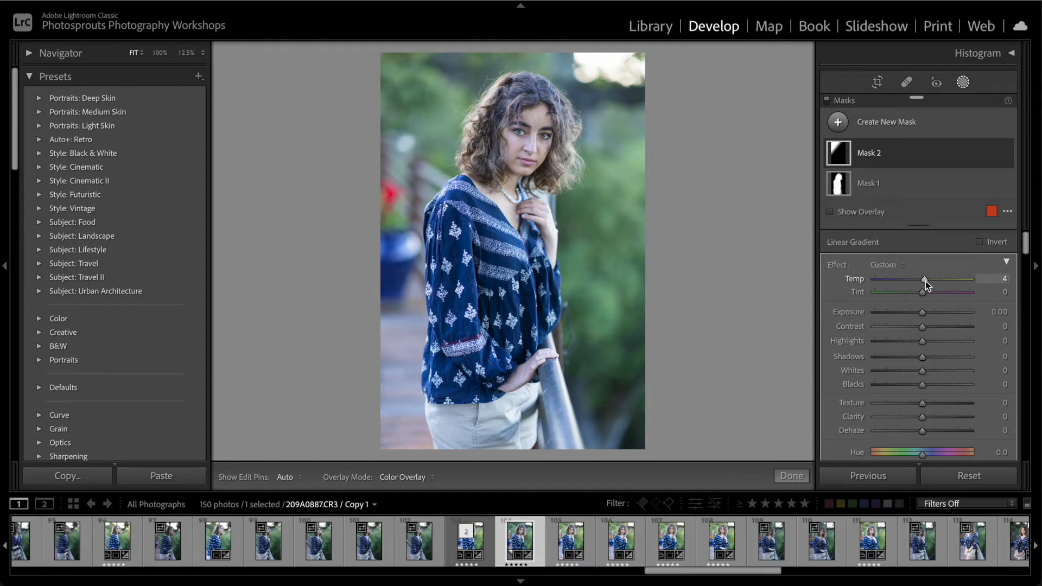
{"action": "mouse_move", "coordinate": [926, 281]}
{"action": "left_mouse_down"}
{"action": "mouse_move", "coordinate": [923, 314]}
{"action": "mouse_move", "coordinate": [931, 281]}
{"action": "left_mouse_up"}
{"action": "left_click_drag", "start_coordinate": [498, 123], "coordinate": [507, 130]}
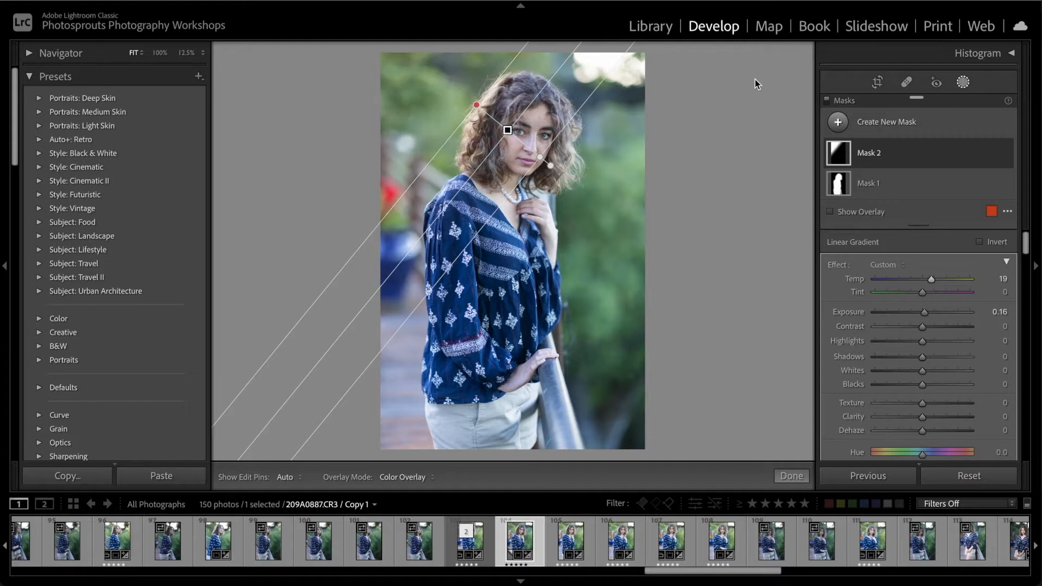
Add a Linear Gradient mask from the photo's right side toward the hair, with Temp 16 and Exposure 0.13, and finish masking
{"action": "left_click", "coordinate": [836, 122]}
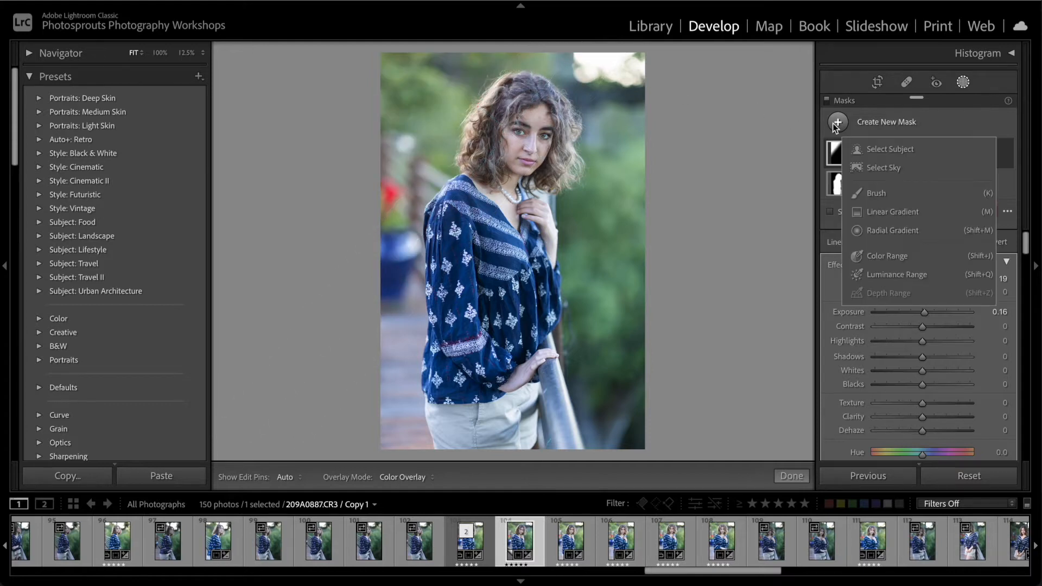
{"action": "left_click", "coordinate": [877, 216]}
{"action": "left_click_drag", "start_coordinate": [602, 99], "coordinate": [565, 97]}
{"action": "left_click_drag", "start_coordinate": [922, 310], "coordinate": [927, 311]}
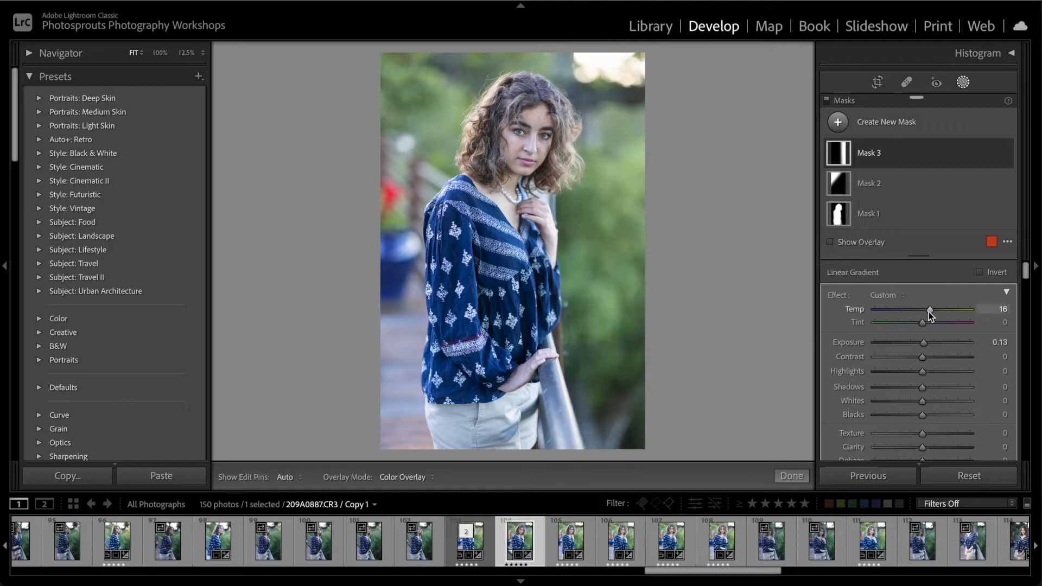
{"action": "left_click", "coordinate": [791, 476]}
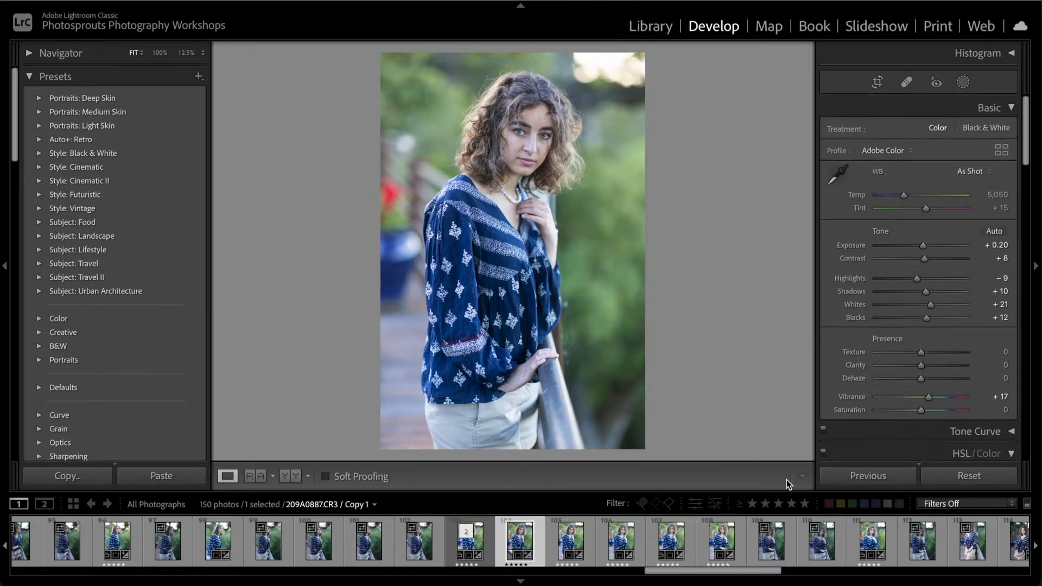
Set the HSL luminance to +8 for Red, +10 for Orange, +15 for Green and +36 for Blue
{"action": "scroll", "coordinate": [935, 324], "scroll_direction": "down", "scroll_amount": 5}
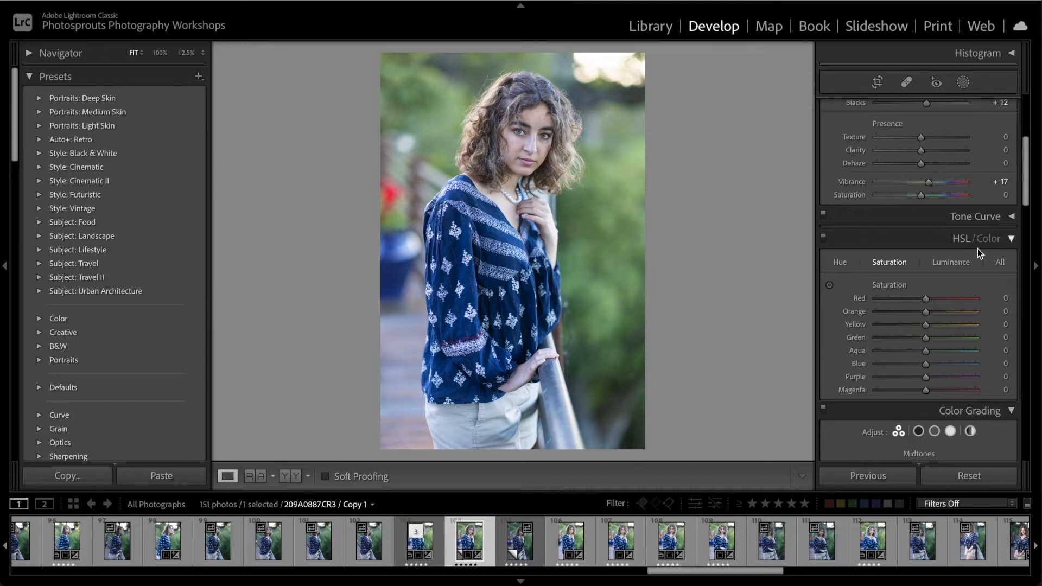
{"action": "left_click", "coordinate": [948, 262]}
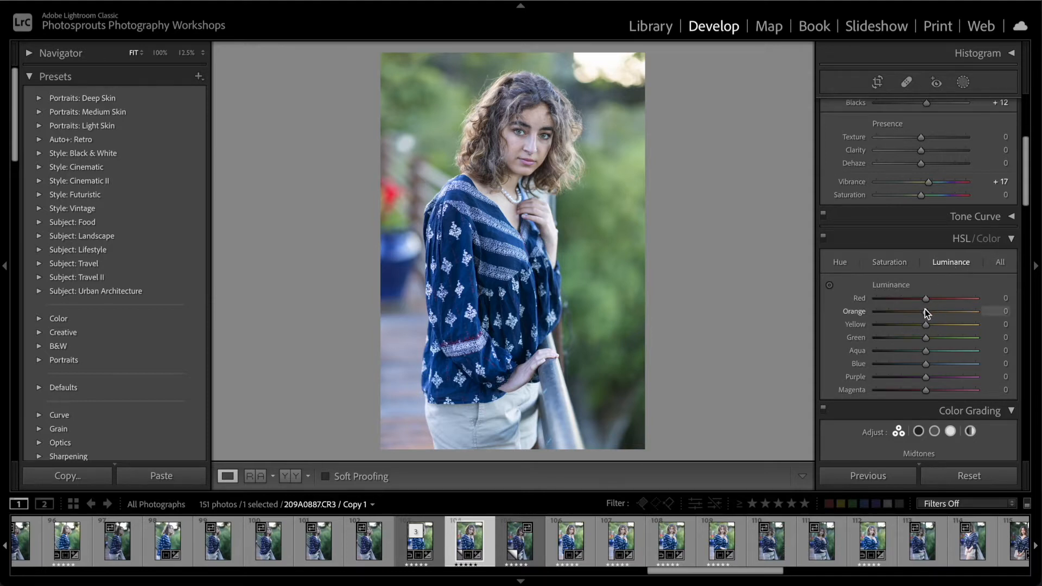
{"action": "mouse_move", "coordinate": [925, 312]}
{"action": "left_mouse_down"}
{"action": "mouse_move", "coordinate": [947, 312]}
{"action": "mouse_move", "coordinate": [913, 312]}
{"action": "mouse_move", "coordinate": [933, 312]}
{"action": "left_mouse_up"}
{"action": "mouse_move", "coordinate": [926, 297]}
{"action": "left_mouse_down"}
{"action": "mouse_move", "coordinate": [943, 297]}
{"action": "mouse_move", "coordinate": [930, 299]}
{"action": "left_mouse_up"}
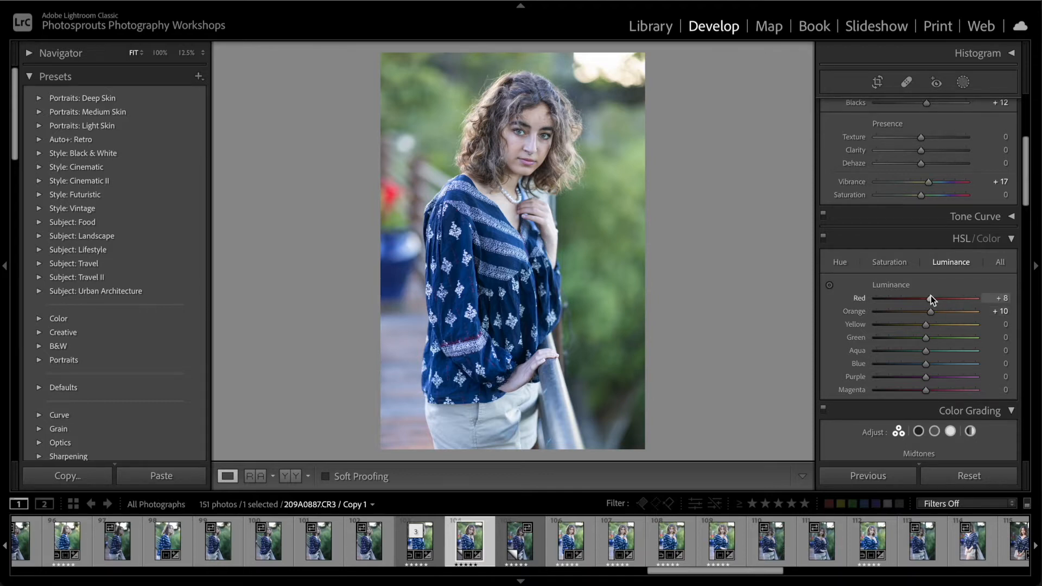
{"action": "left_click_drag", "start_coordinate": [926, 363], "coordinate": [935, 341]}
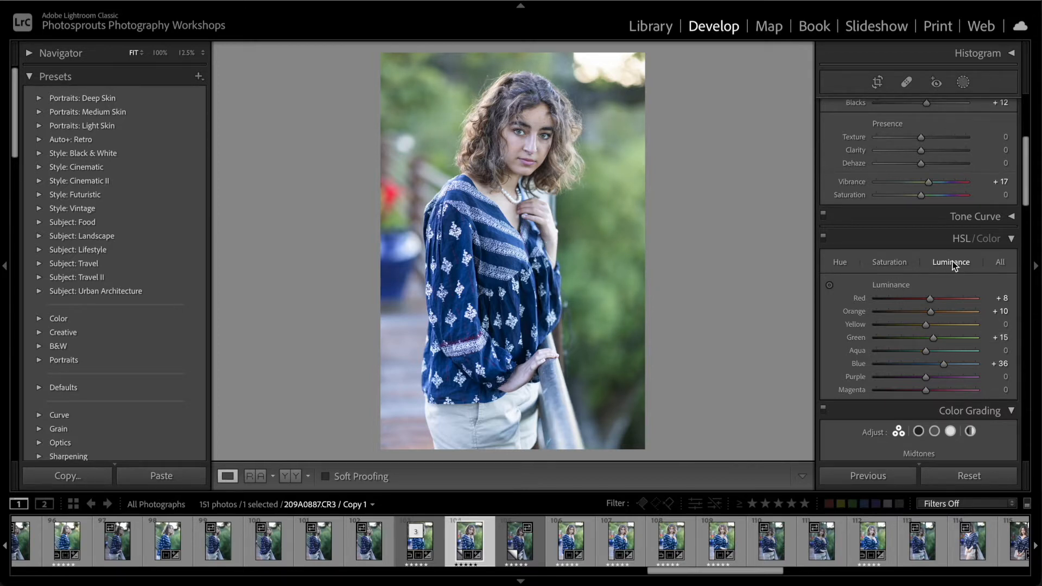
Set the HSL saturation to +14 for Red, +9 for Orange, +8 for Yellow, +9 for Green and +15 for Blue
{"action": "left_click", "coordinate": [903, 259]}
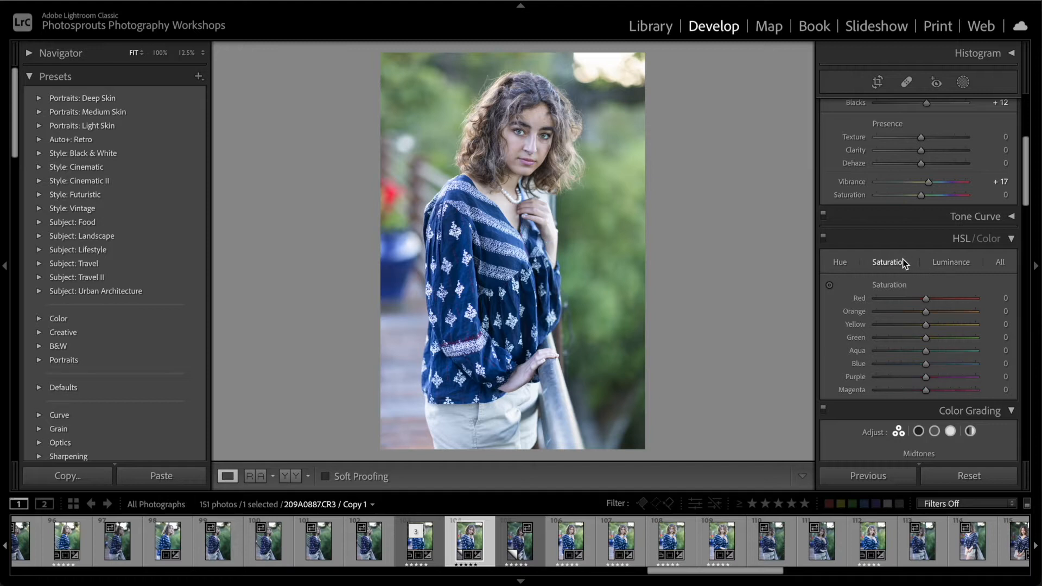
{"action": "left_click_drag", "start_coordinate": [926, 364], "coordinate": [930, 337]}
{"action": "left_click_drag", "start_coordinate": [936, 337], "coordinate": [924, 340]}
{"action": "left_click_drag", "start_coordinate": [923, 339], "coordinate": [931, 339]}
{"action": "left_click_drag", "start_coordinate": [929, 326], "coordinate": [933, 327]}
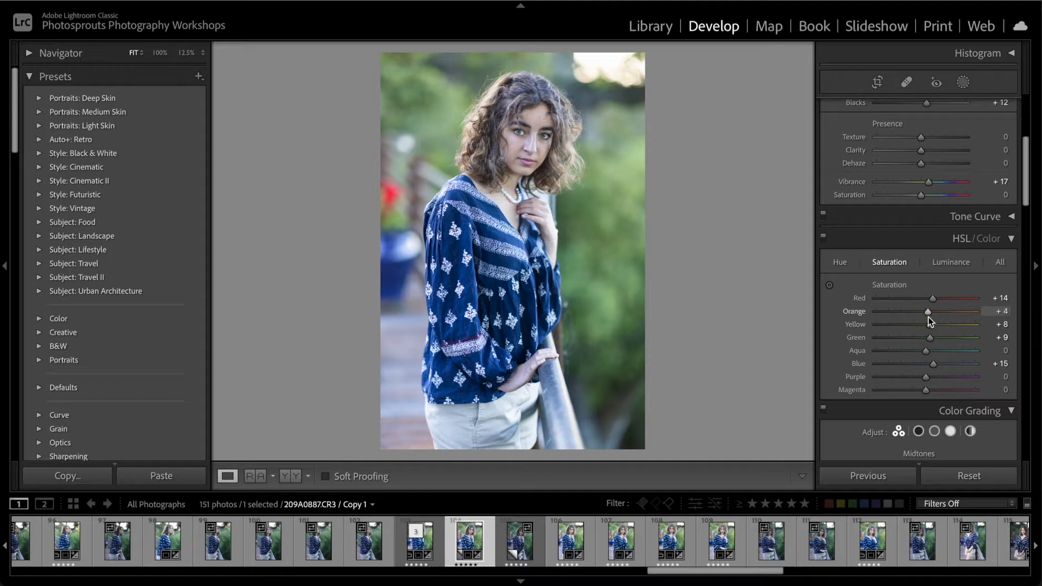
{"action": "left_click_drag", "start_coordinate": [928, 317], "coordinate": [928, 317]}
Compare the edited portrait with the neighbouring copy and its before state, and inspect the face up close
{"action": "key", "text": "Right"}
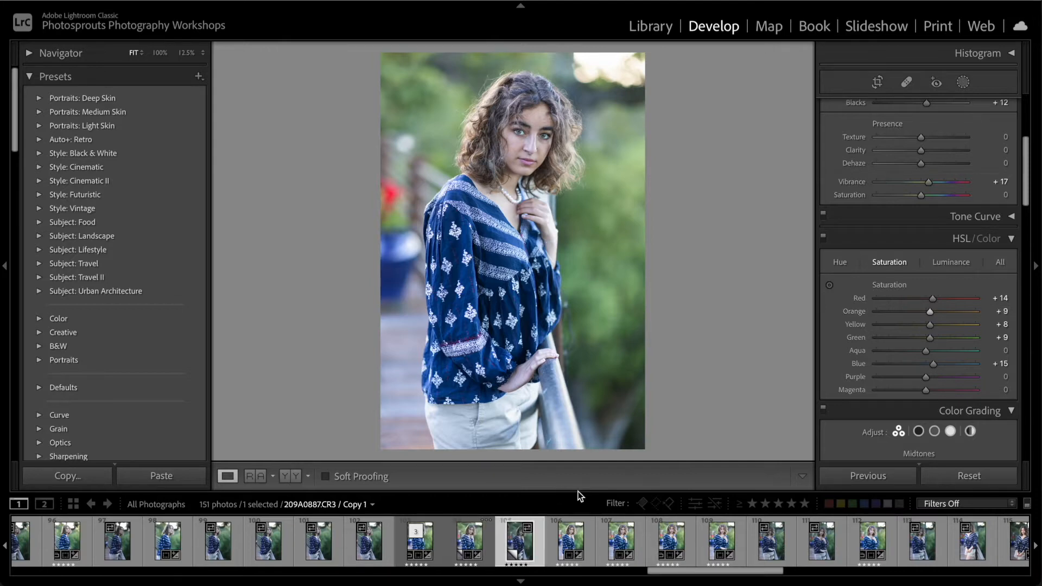
{"action": "key", "text": "Left"}
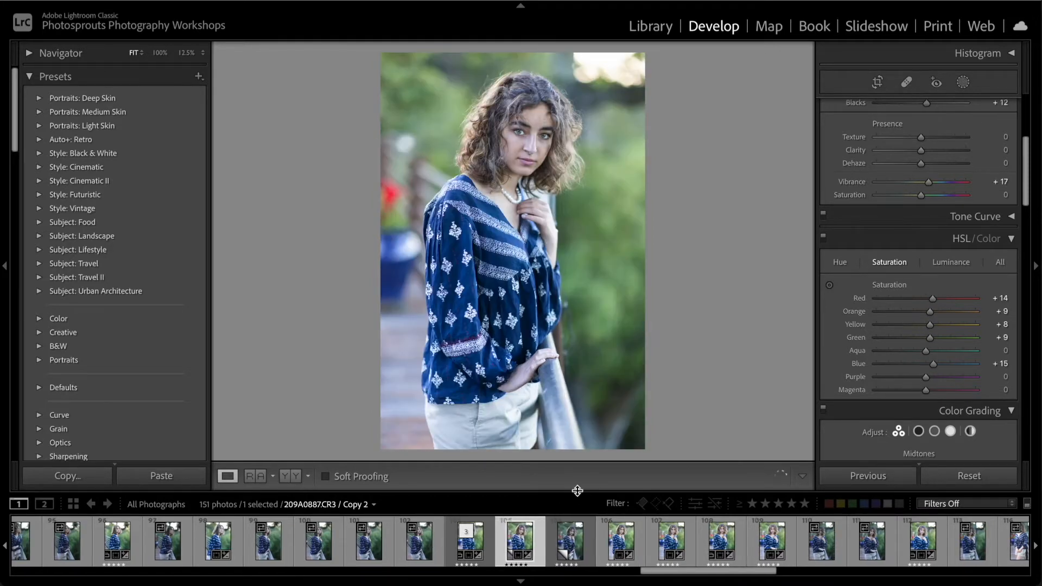
{"action": "key", "text": "backslash"}
{"action": "key", "text": "backslash"}
{"action": "left_click", "coordinate": [525, 140]}
{"action": "left_click", "coordinate": [525, 140]}
Open the edited virtual copy of the portrait in Adobe Photoshop 2022
{"action": "right_click", "coordinate": [510, 550]}
{"action": "mouse_move", "coordinate": [578, 234]}
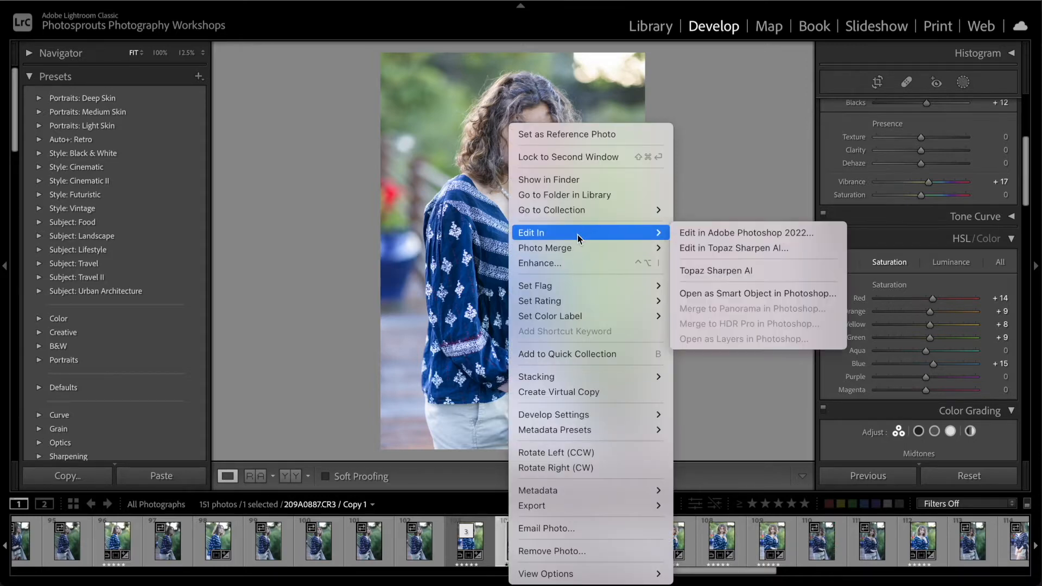
{"action": "left_click", "coordinate": [690, 231]}
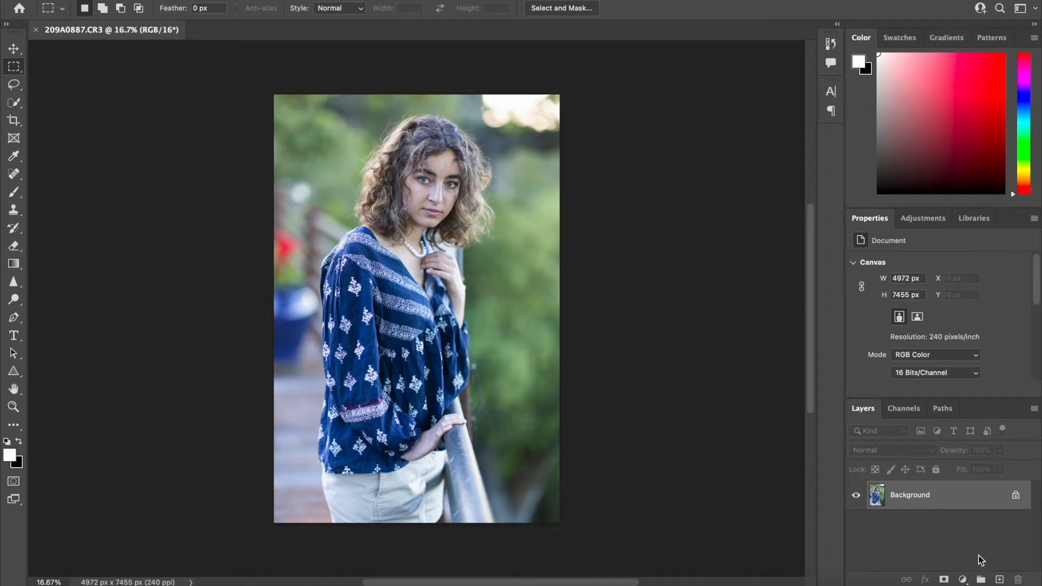
Add a Vibrance adjustment layer above the Background and set its vibrance to +20
{"action": "left_click", "coordinate": [963, 579]}
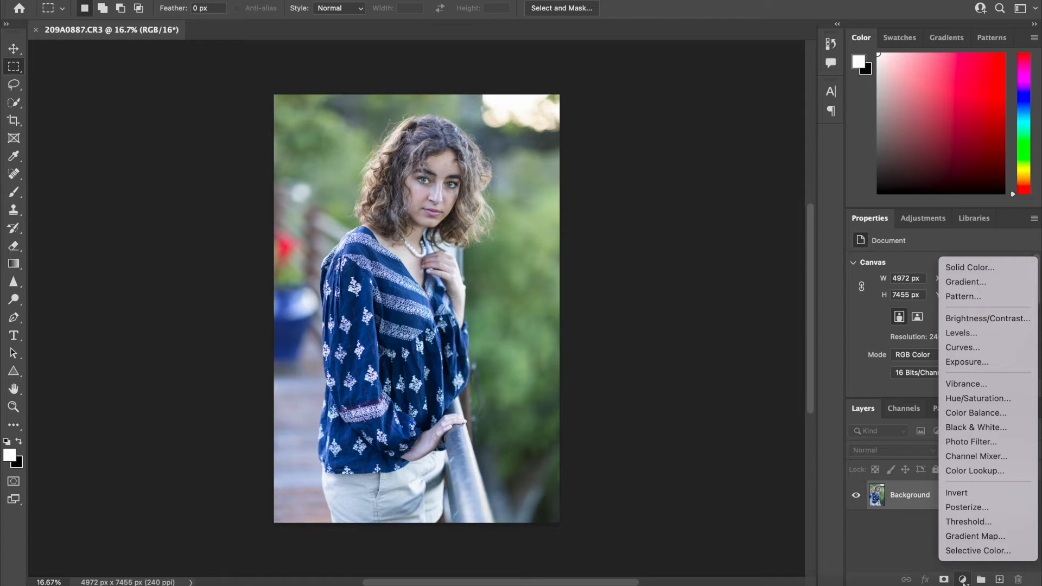
{"action": "left_click", "coordinate": [898, 541]}
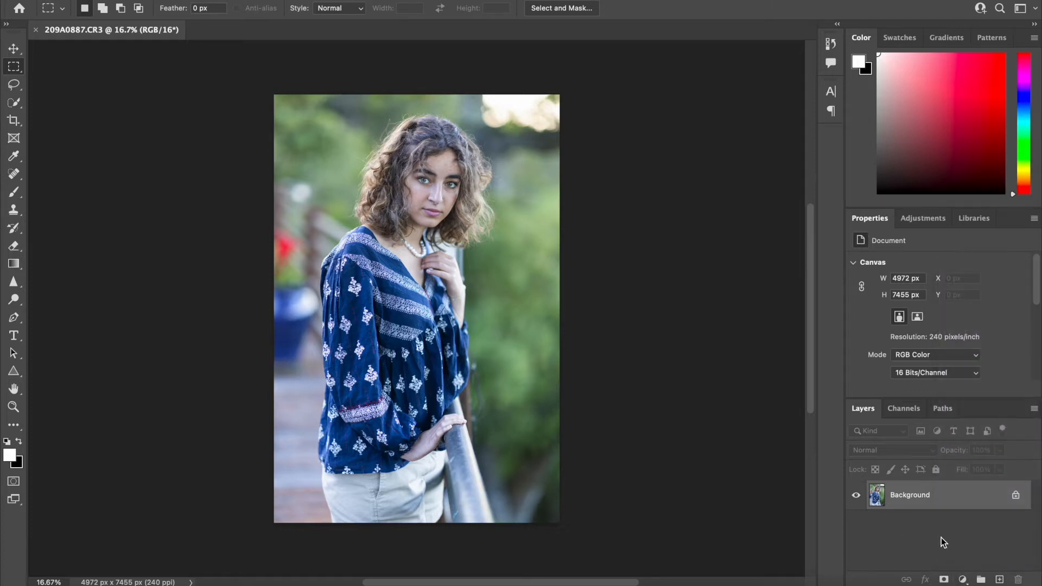
{"action": "left_click", "coordinate": [963, 579]}
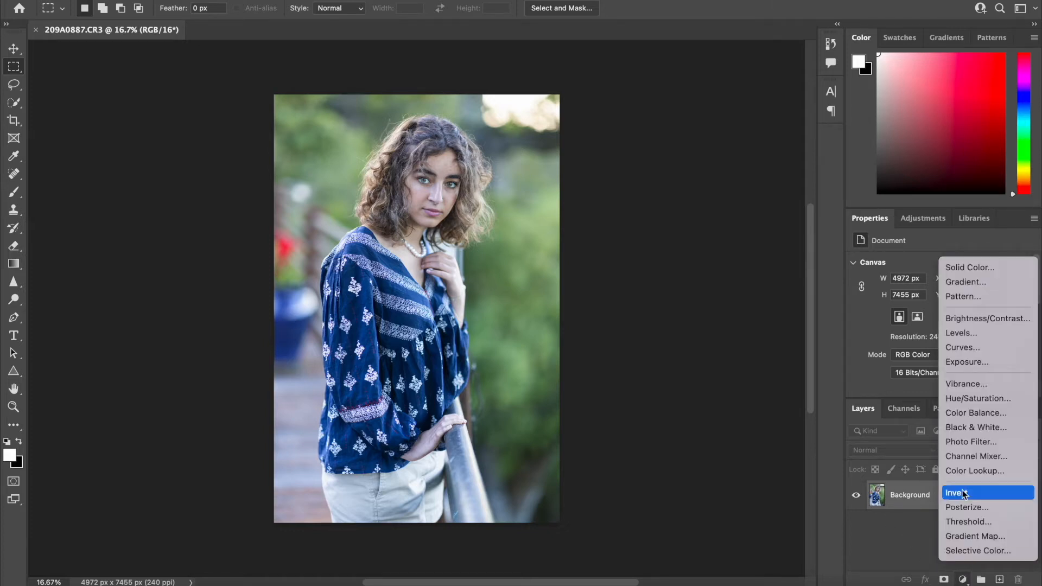
{"action": "left_click", "coordinate": [966, 389]}
{"action": "left_click_drag", "start_coordinate": [939, 278], "coordinate": [955, 278]}
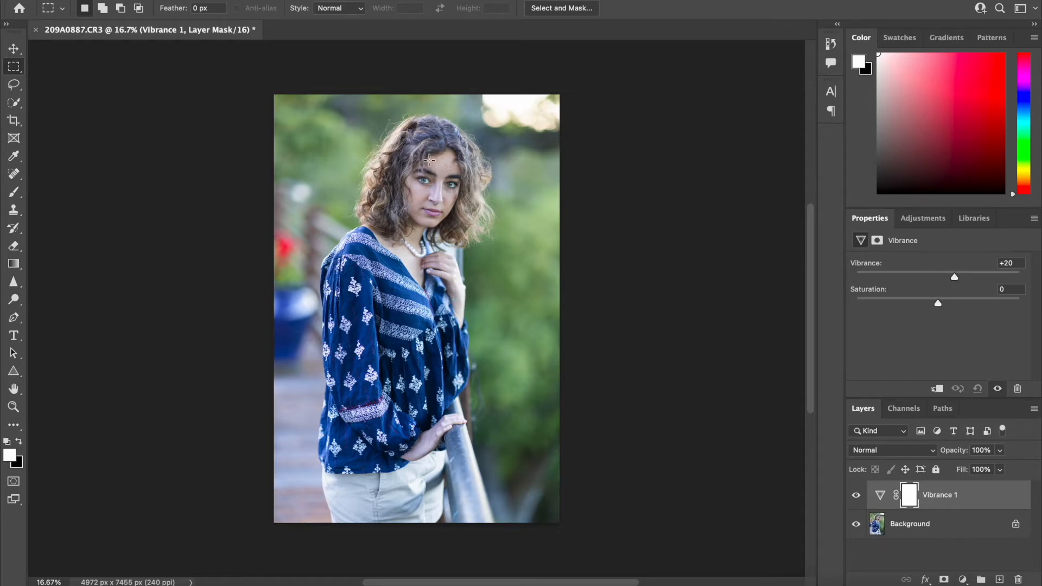
Add a Selective Color adjustment layer above the Vibrance layer, with the face in close view
{"action": "scroll", "coordinate": [429, 160], "scroll_direction": "up", "scroll_amount": 5}
{"action": "scroll", "coordinate": [429, 160], "scroll_direction": "up", "scroll_amount": 5}
{"action": "scroll", "coordinate": [428, 160], "scroll_direction": "up", "scroll_amount": 1}
{"action": "scroll", "coordinate": [429, 160], "scroll_direction": "up", "scroll_amount": 1}
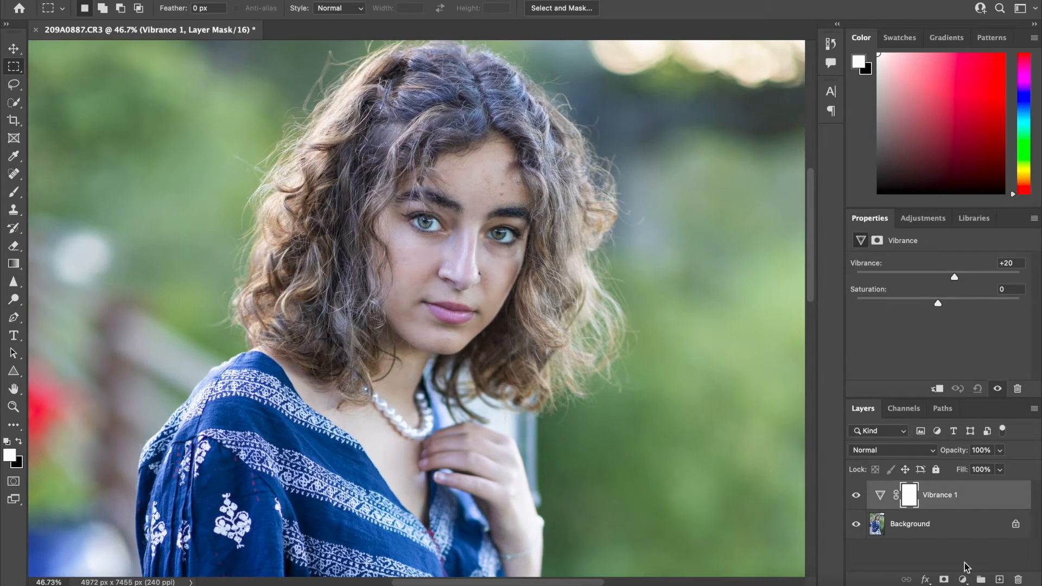
{"action": "left_click", "coordinate": [962, 579]}
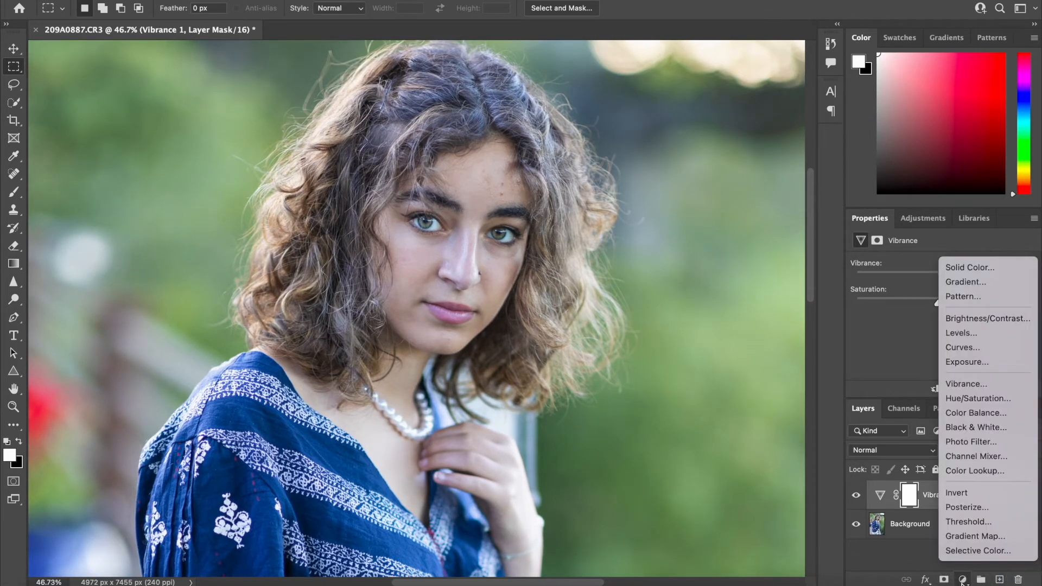
{"action": "left_click", "coordinate": [963, 554]}
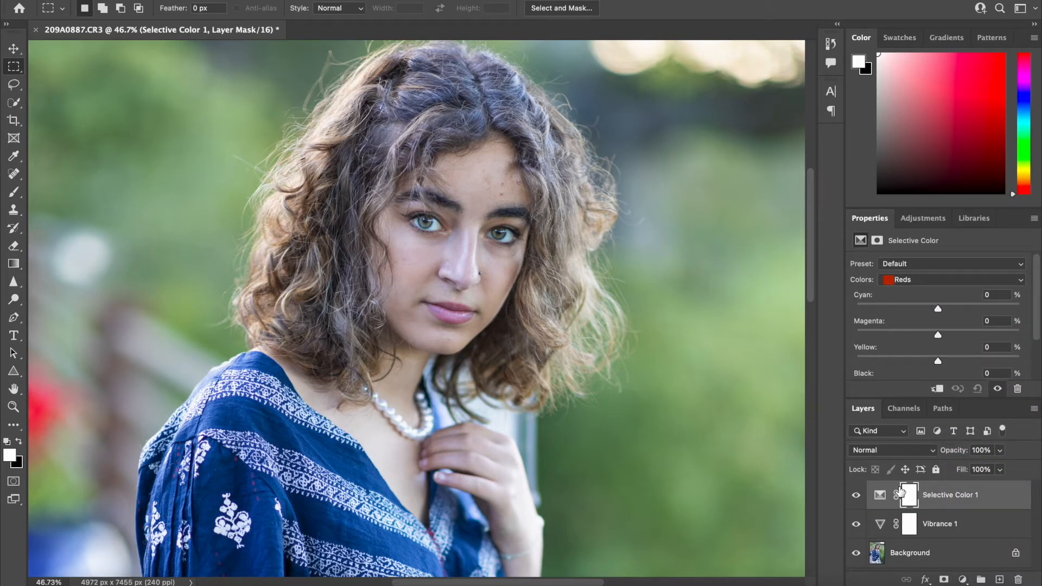
Set Cyan to −71% and Magenta to −33% for the Reds in the Selective Color layer
{"action": "left_click_drag", "start_coordinate": [938, 309], "coordinate": [883, 309]}
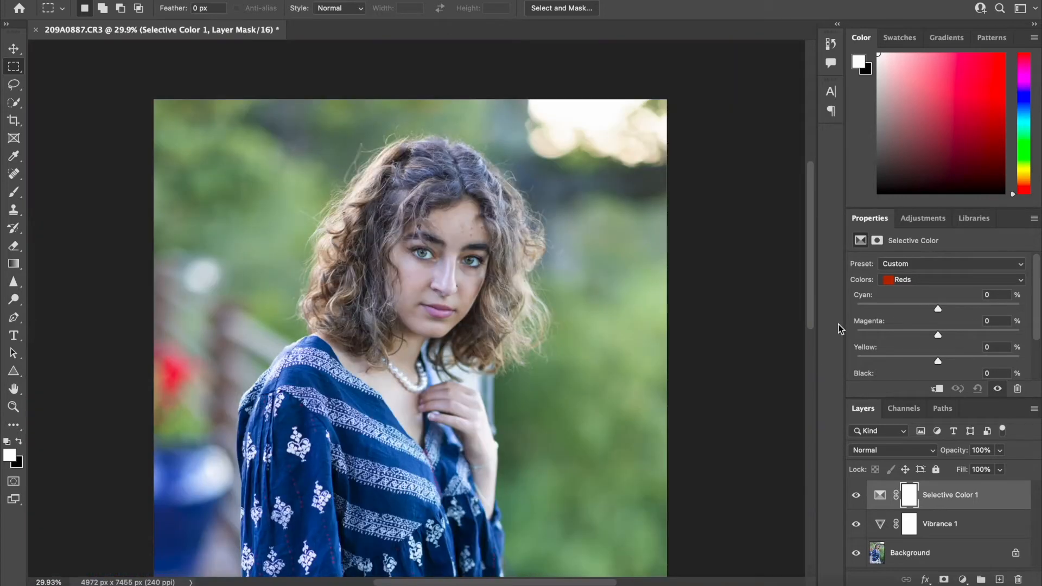
{"action": "left_click", "coordinate": [931, 281]}
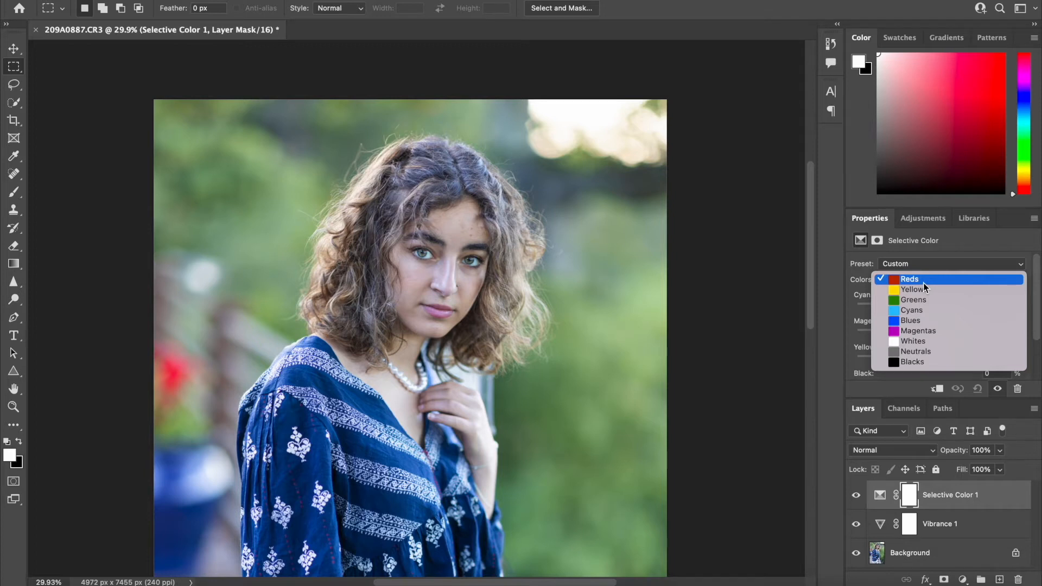
{"action": "left_click", "coordinate": [923, 283]}
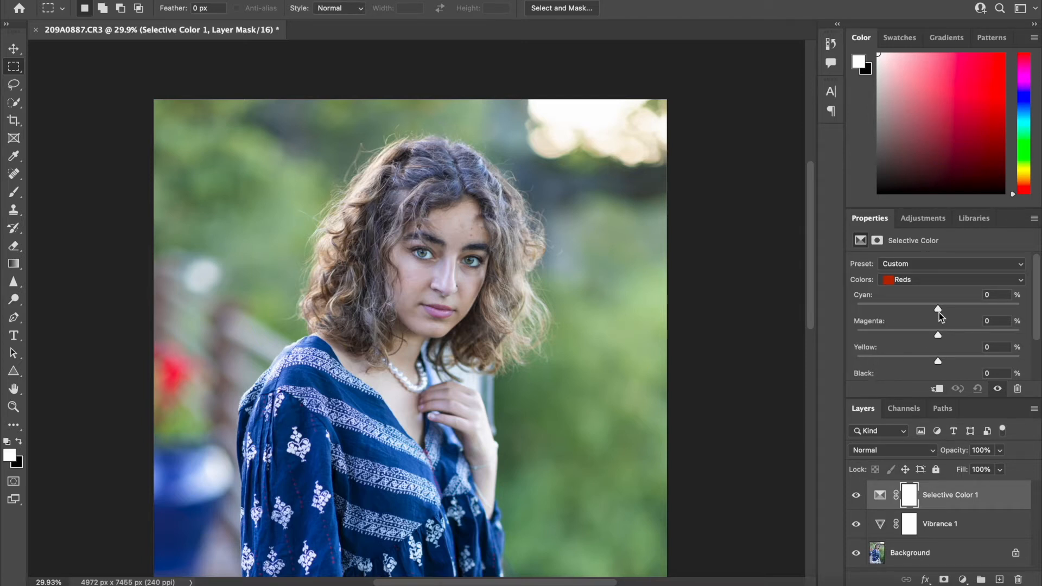
{"action": "left_click_drag", "start_coordinate": [938, 308], "coordinate": [872, 317]}
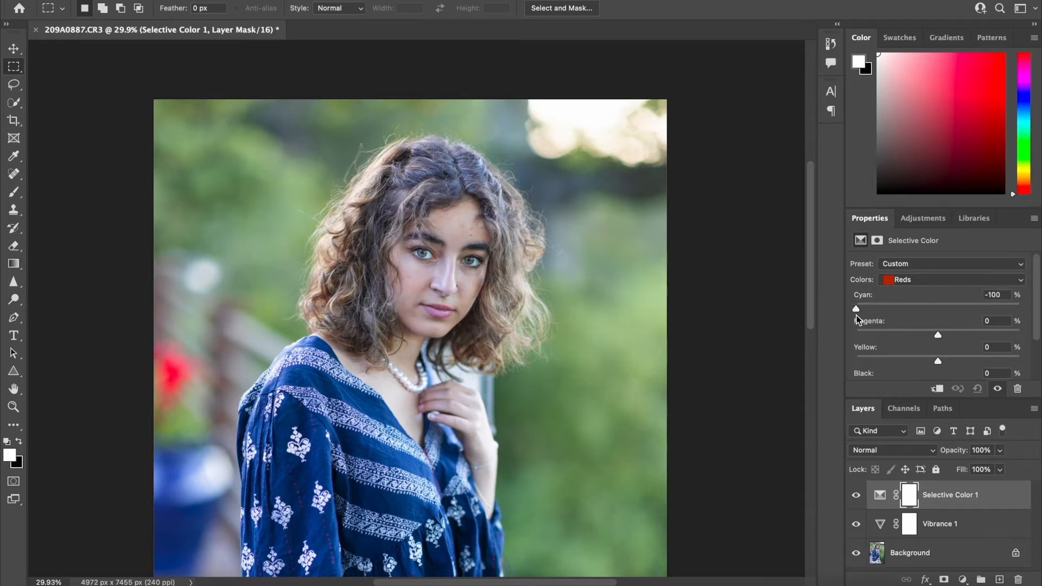
{"action": "mouse_move", "coordinate": [872, 309]}
{"action": "left_mouse_down"}
{"action": "mouse_move", "coordinate": [969, 310]}
{"action": "mouse_move", "coordinate": [880, 313]}
{"action": "left_mouse_up"}
{"action": "left_click_drag", "start_coordinate": [938, 334], "coordinate": [909, 335]}
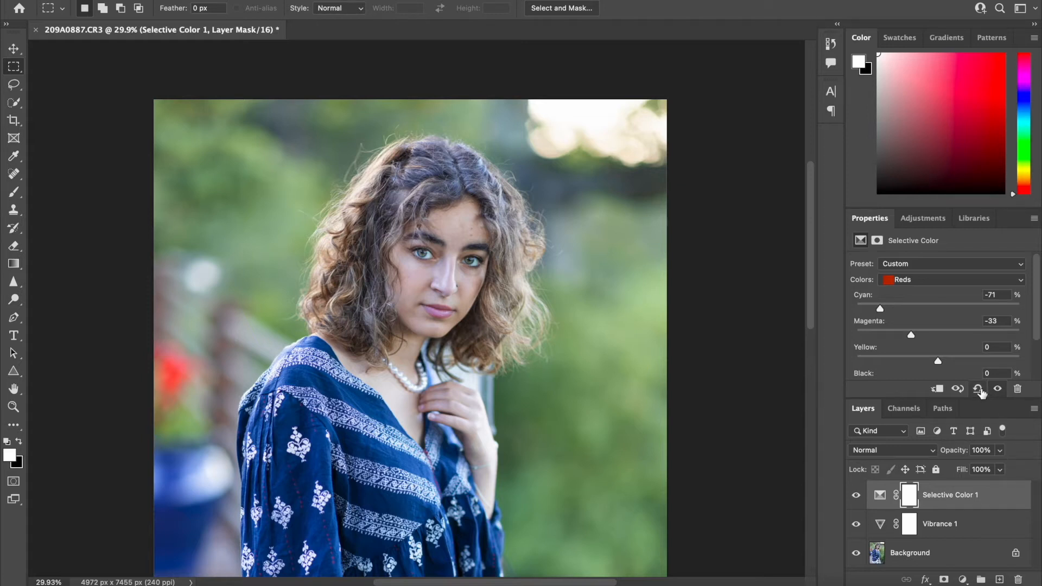
Reset the Selective Color adjustment to its defaults and invert its layer mask to black, with the Brush tool active
{"action": "left_click", "coordinate": [979, 388]}
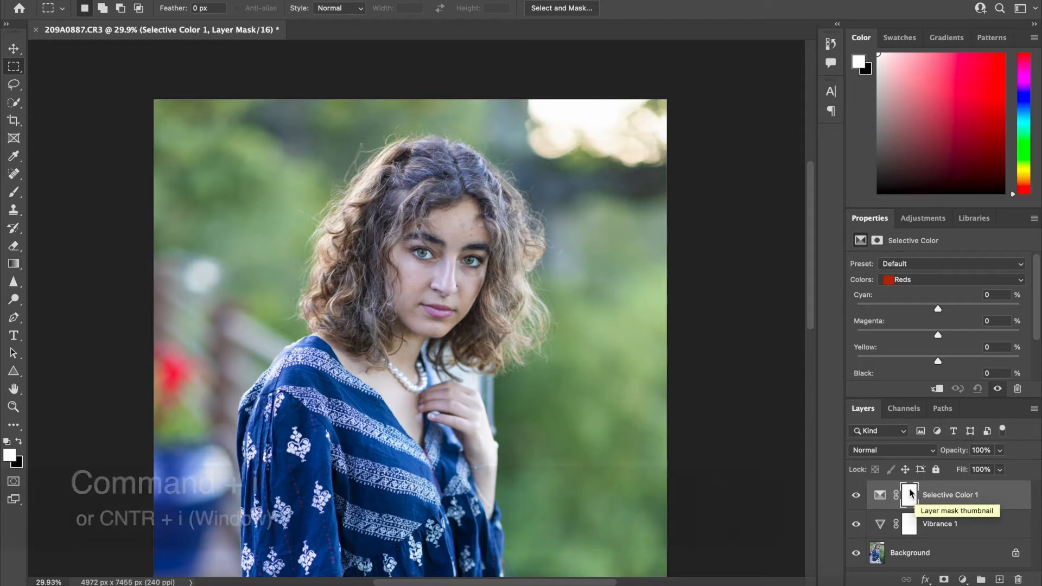
{"action": "key", "text": "super+i"}
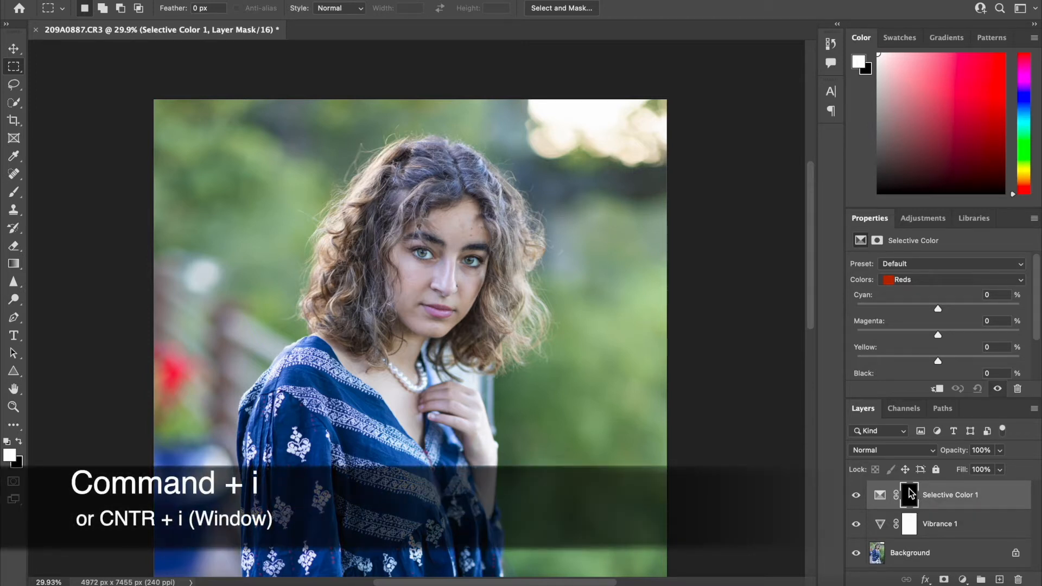
{"action": "left_click", "coordinate": [8, 200]}
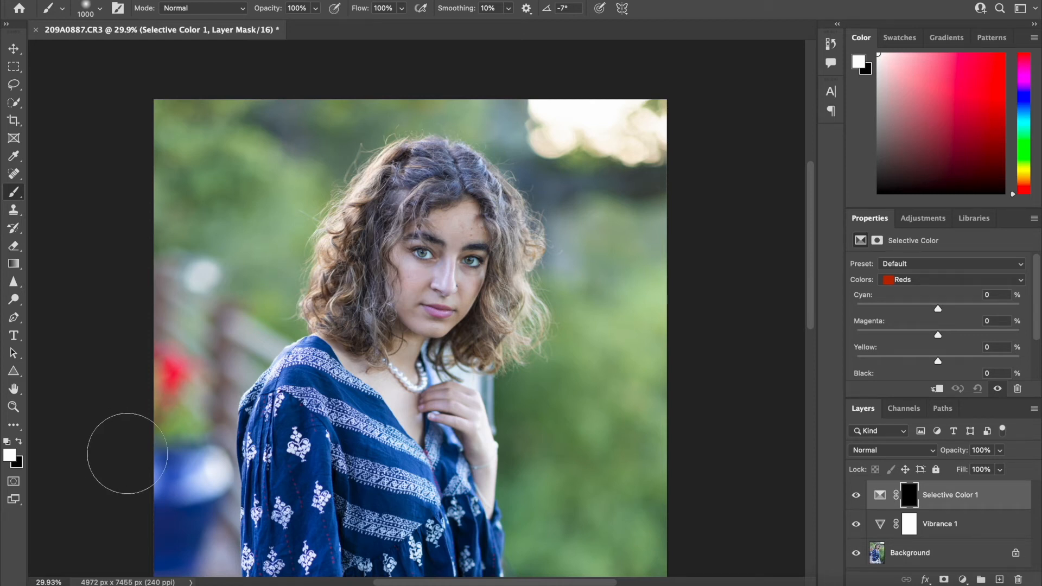
Swap the foreground and background colours, try another foreground colour from the picker, and restore the default white and black
{"action": "key", "text": "x"}
{"action": "key", "text": "x"}
{"action": "key", "text": "x"}
{"action": "key", "text": "x"}
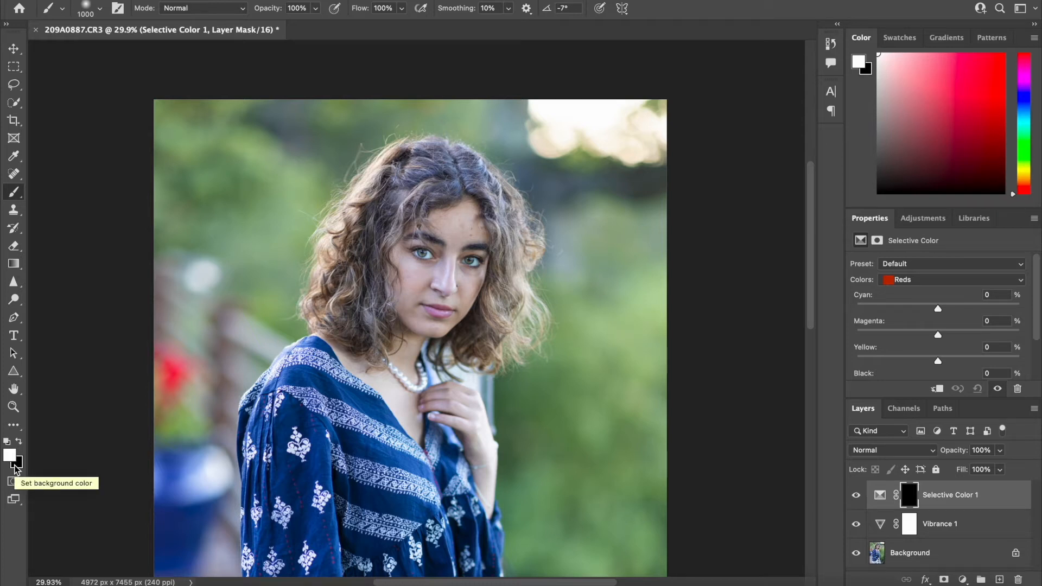
{"action": "key", "text": "d"}
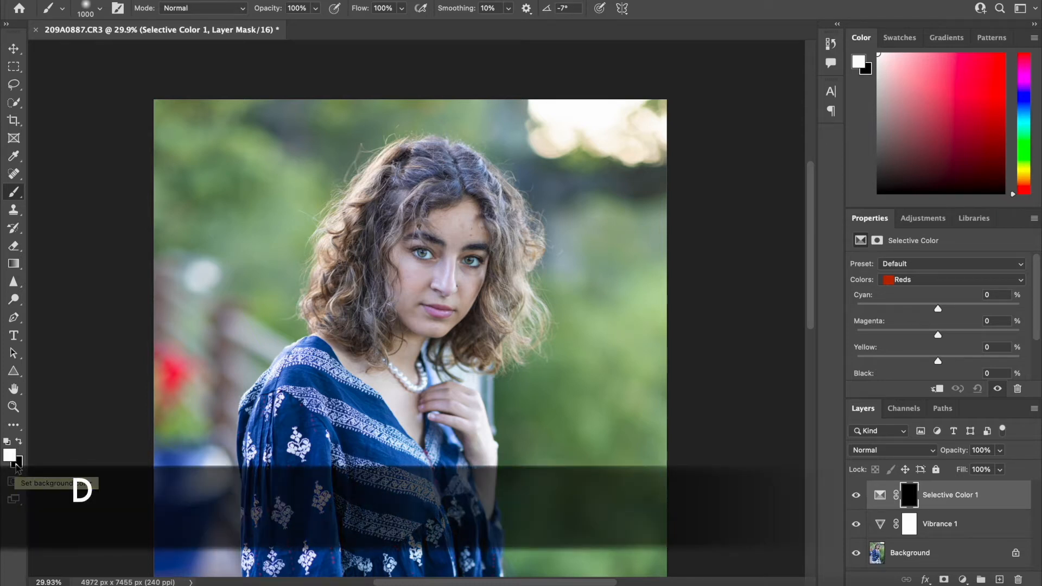
{"action": "left_click", "coordinate": [10, 454]}
{"action": "left_click", "coordinate": [455, 270]}
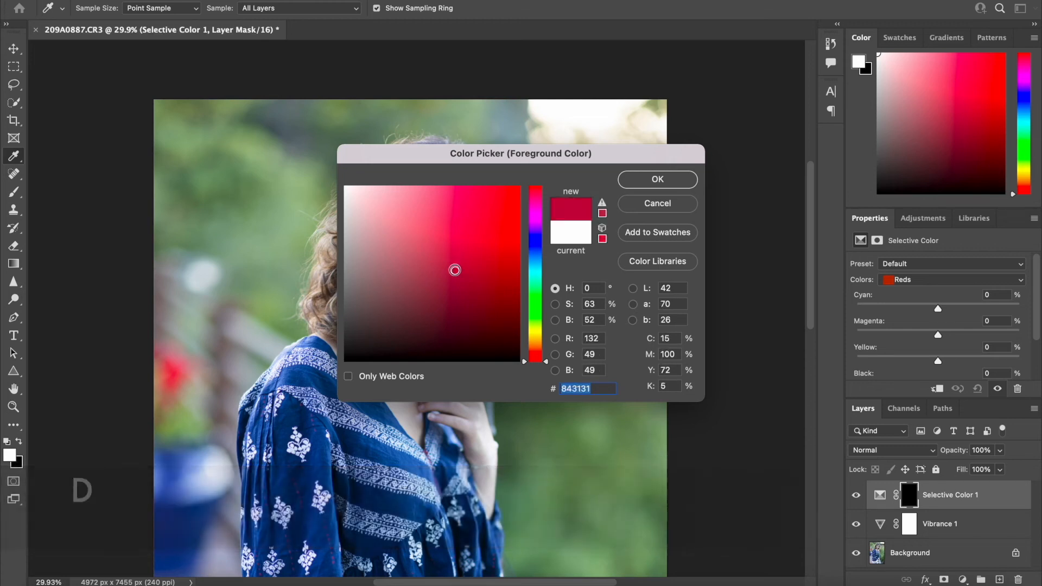
{"action": "key", "text": "Return"}
{"action": "key", "text": "b"}
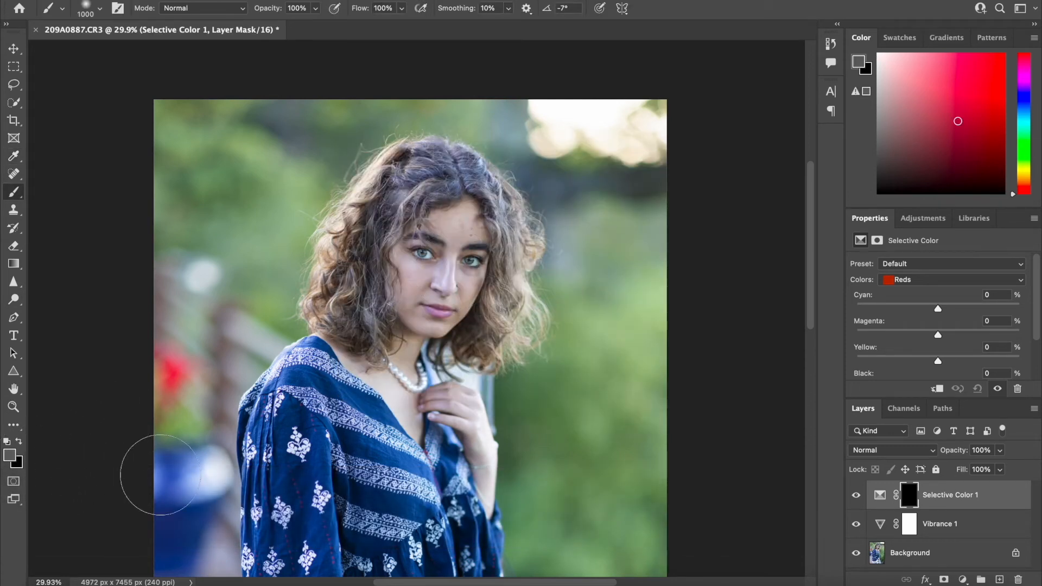
{"action": "key", "text": "d"}
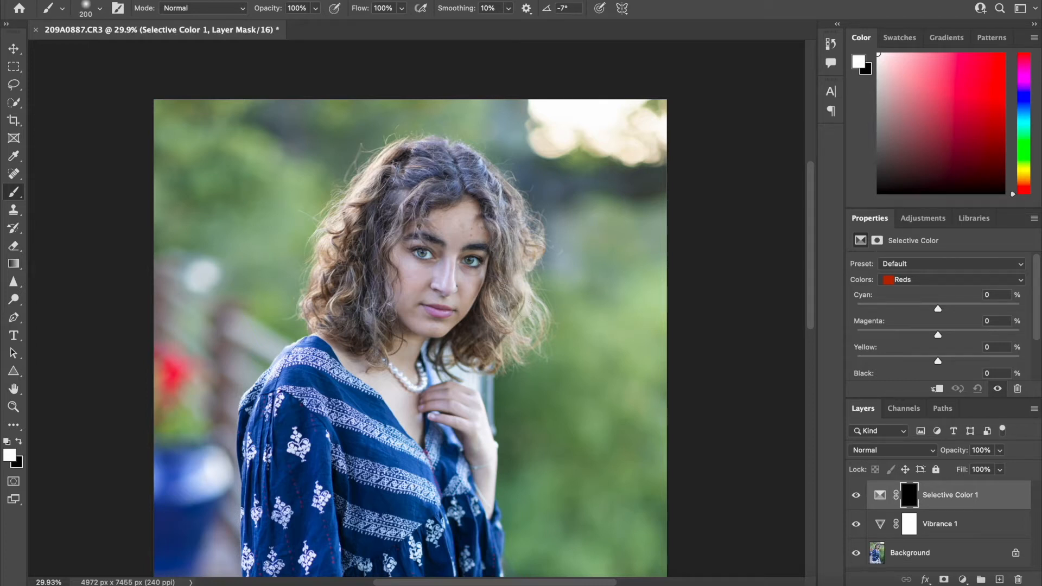
Paint over the lips in white on the Selective Color mask with a 100 px brush
{"action": "key", "text": "bracketleft"}
{"action": "key", "text": "bracketleft"}
{"action": "key", "text": "bracketleft"}
{"action": "key", "text": "bracketleft"}
{"action": "left_click_drag", "start_coordinate": [445, 313], "coordinate": [428, 309]}
Set the Reds to Cyan −73%, Magenta +21%, Yellow +21% and Black +6%, and compare the lips with and without the layer
{"action": "mouse_move", "coordinate": [937, 308]}
{"action": "left_mouse_down"}
{"action": "mouse_move", "coordinate": [966, 309]}
{"action": "mouse_move", "coordinate": [878, 309]}
{"action": "left_mouse_up"}
{"action": "left_click_drag", "start_coordinate": [937, 335], "coordinate": [955, 335]}
{"action": "scroll", "coordinate": [416, 368], "scroll_direction": "down", "scroll_amount": 4}
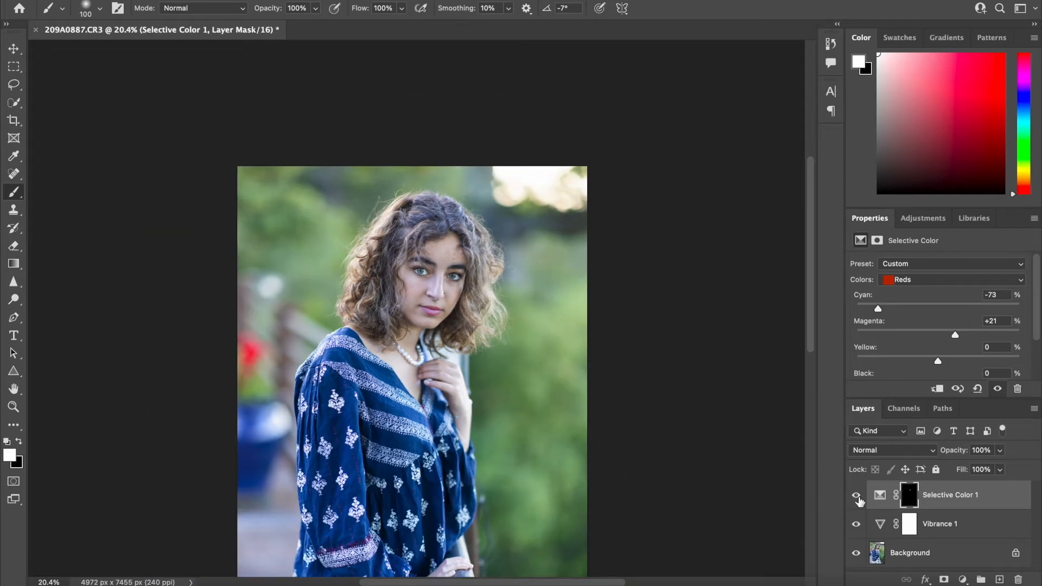
{"action": "scroll", "coordinate": [949, 348], "scroll_direction": "down", "scroll_amount": 2}
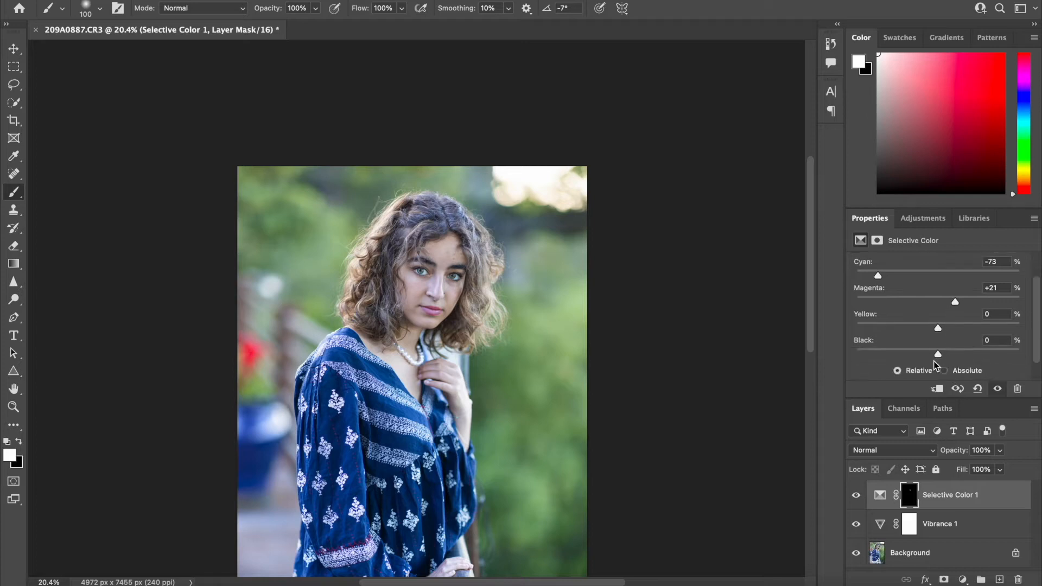
{"action": "left_click_drag", "start_coordinate": [962, 353], "coordinate": [956, 328]}
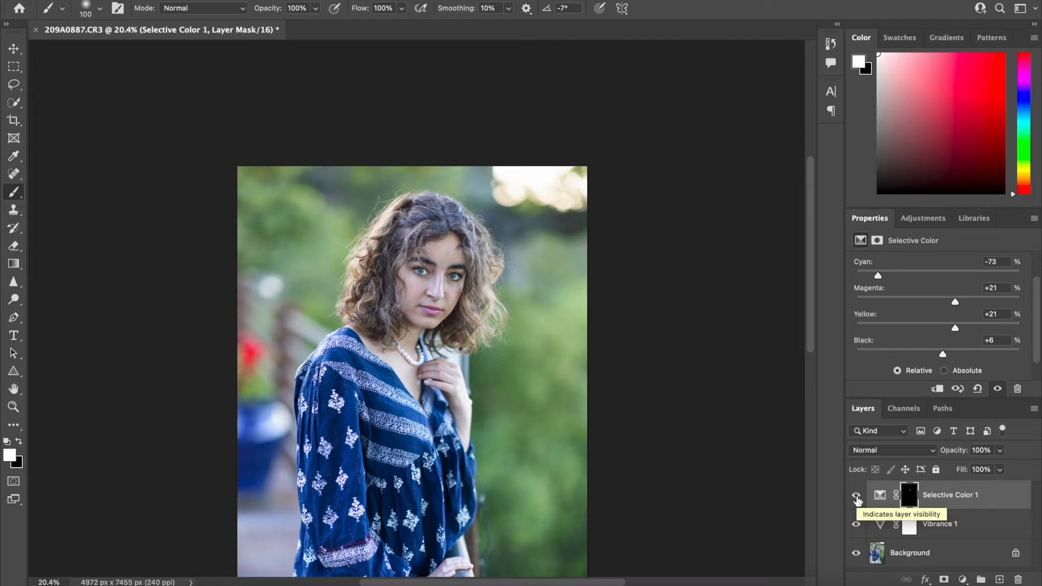
{"action": "left_click", "coordinate": [857, 496]}
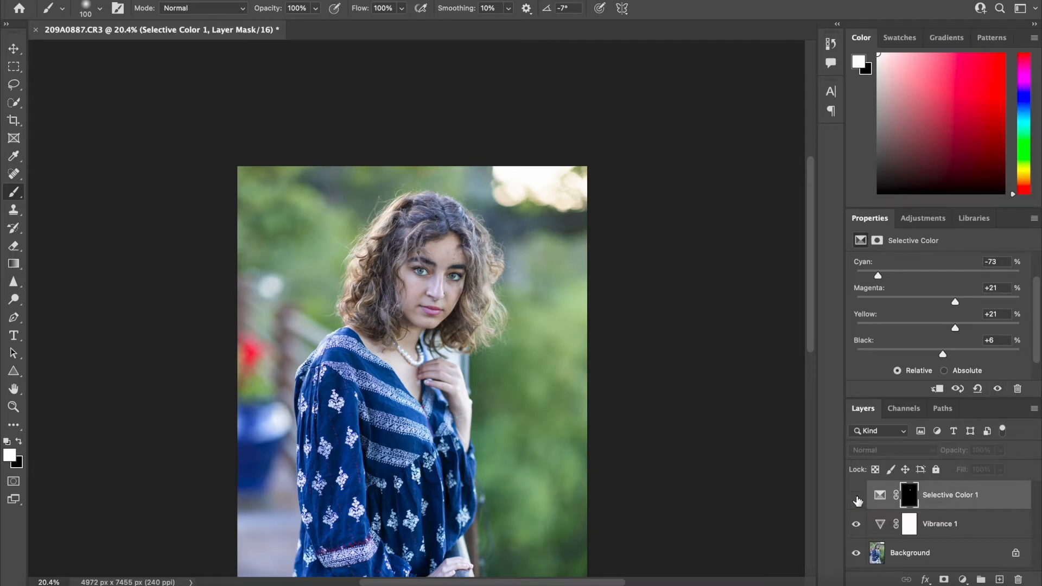
{"action": "left_click", "coordinate": [856, 496]}
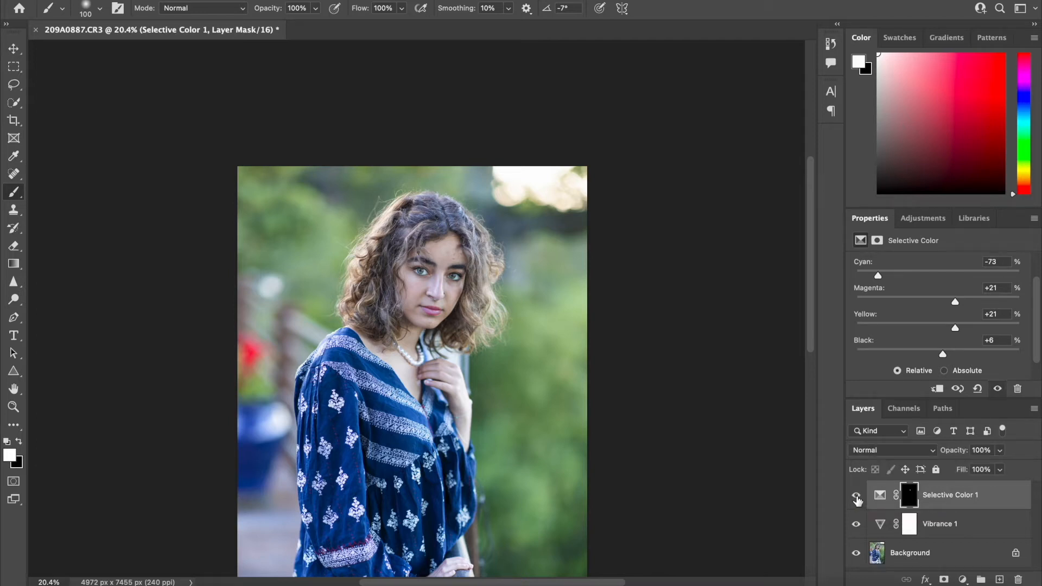
Set the Reds to Magenta +55%, Yellow +71% and Black +56%, readjust Cyan, and compare the lips with and without the layer
{"action": "scroll", "coordinate": [917, 328], "scroll_direction": "up", "scroll_amount": 3}
{"action": "left_click_drag", "start_coordinate": [879, 309], "coordinate": [856, 310]}
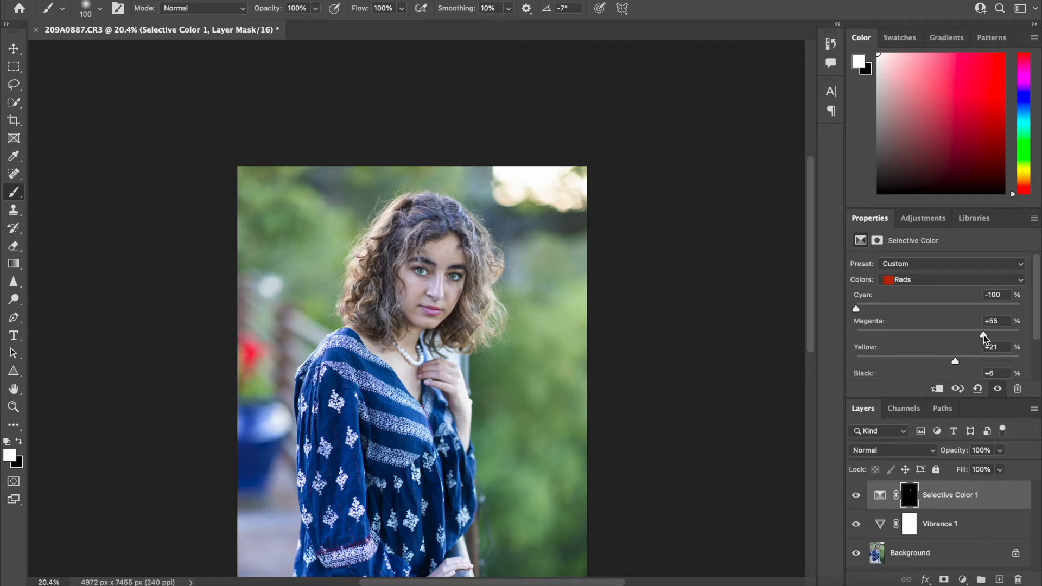
{"action": "left_click_drag", "start_coordinate": [955, 361], "coordinate": [996, 362]}
{"action": "scroll", "coordinate": [944, 334], "scroll_direction": "down", "scroll_amount": 2}
{"action": "left_click_drag", "start_coordinate": [942, 332], "coordinate": [984, 335]}
{"action": "scroll", "coordinate": [934, 337], "scroll_direction": "up", "scroll_amount": 2}
{"action": "left_click_drag", "start_coordinate": [922, 308], "coordinate": [949, 308]}
{"action": "scroll", "coordinate": [899, 318], "scroll_direction": "down", "scroll_amount": 2}
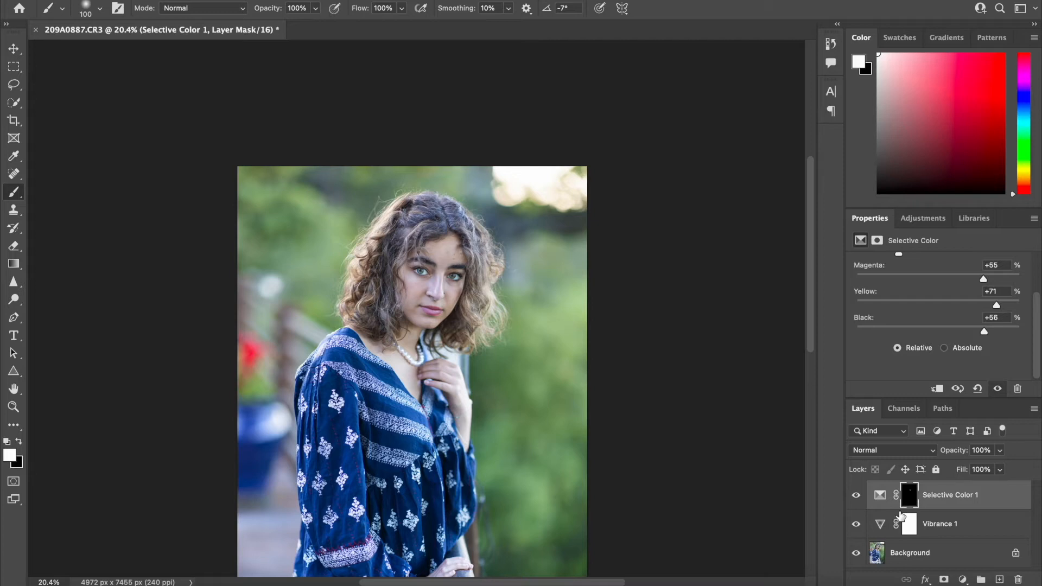
{"action": "left_click", "coordinate": [856, 495]}
{"action": "left_click", "coordinate": [856, 495]}
{"action": "left_click", "coordinate": [855, 495]}
{"action": "left_click", "coordinate": [855, 496]}
Put the Selective Color layer in a group named Lips
{"action": "key", "text": "super+g"}
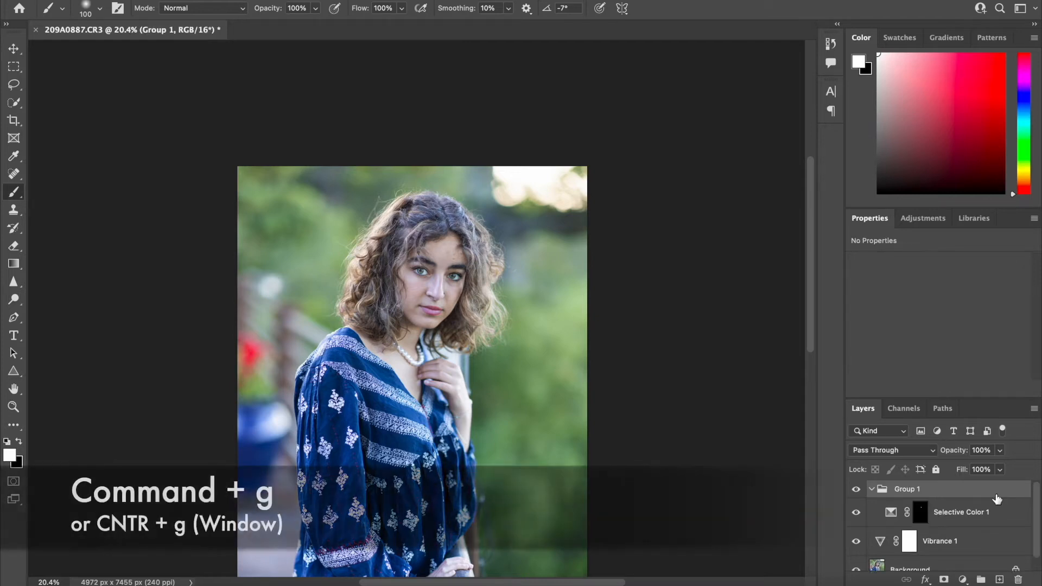
{"action": "double_click", "coordinate": [905, 489]}
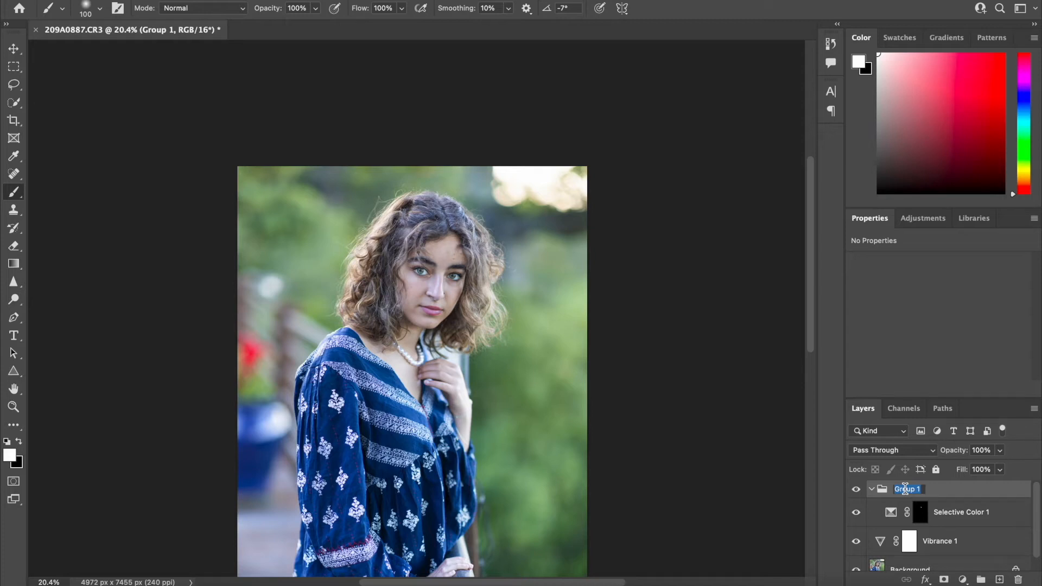
{"action": "type", "text": "Lips"}
{"action": "key", "text": "Return"}
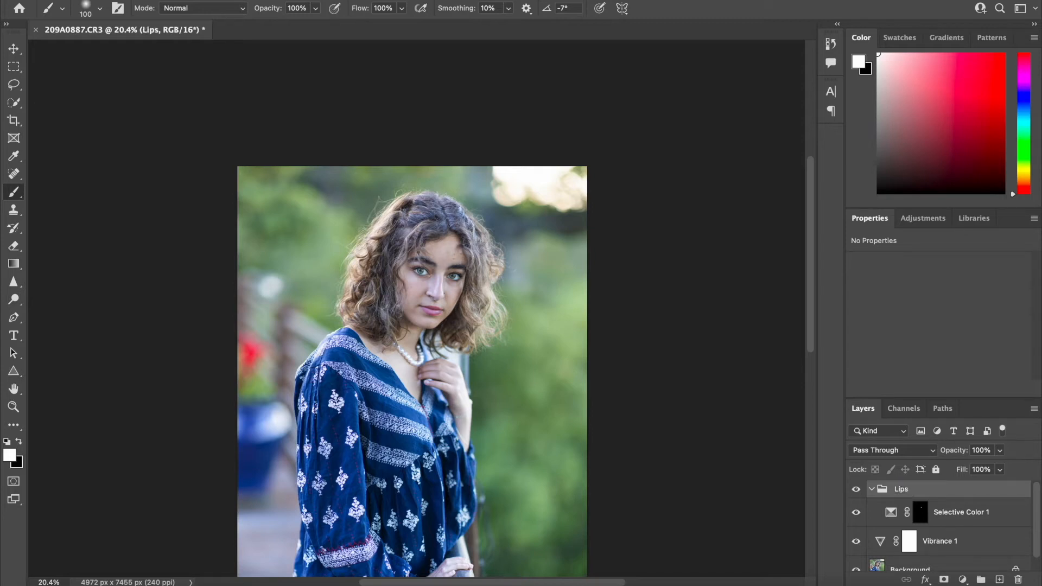
Check the contents of the Lips group and collapse it
{"action": "left_click", "coordinate": [871, 489]}
{"action": "left_click", "coordinate": [871, 489]}
{"action": "left_click", "coordinate": [872, 489]}
{"action": "left_click", "coordinate": [872, 489]}
{"action": "left_click", "coordinate": [871, 489]}
{"action": "left_click", "coordinate": [871, 489]}
{"action": "left_click", "coordinate": [871, 490]}
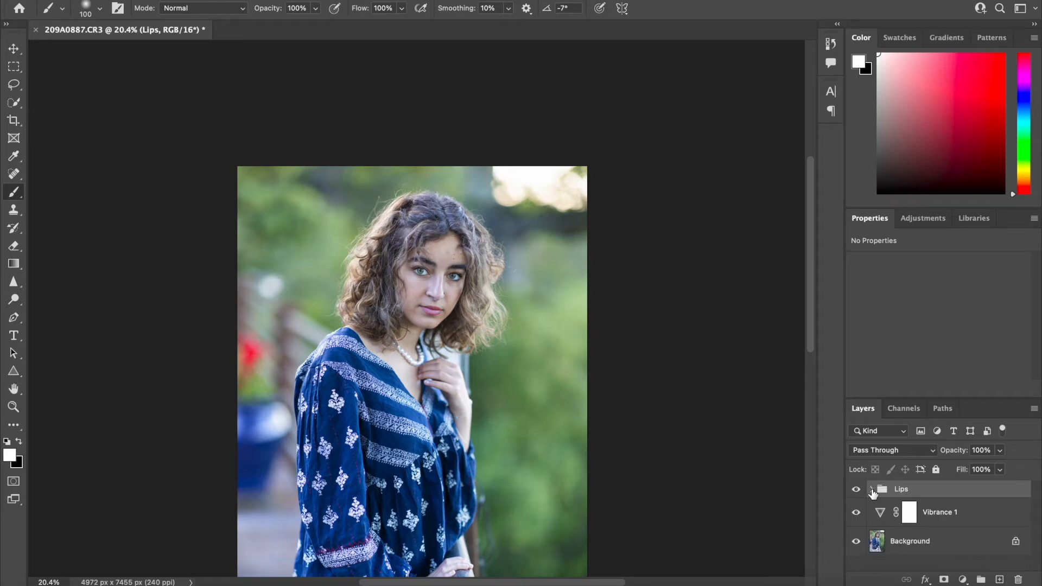
{"action": "scroll", "coordinate": [454, 258], "scroll_direction": "up", "scroll_amount": 5}
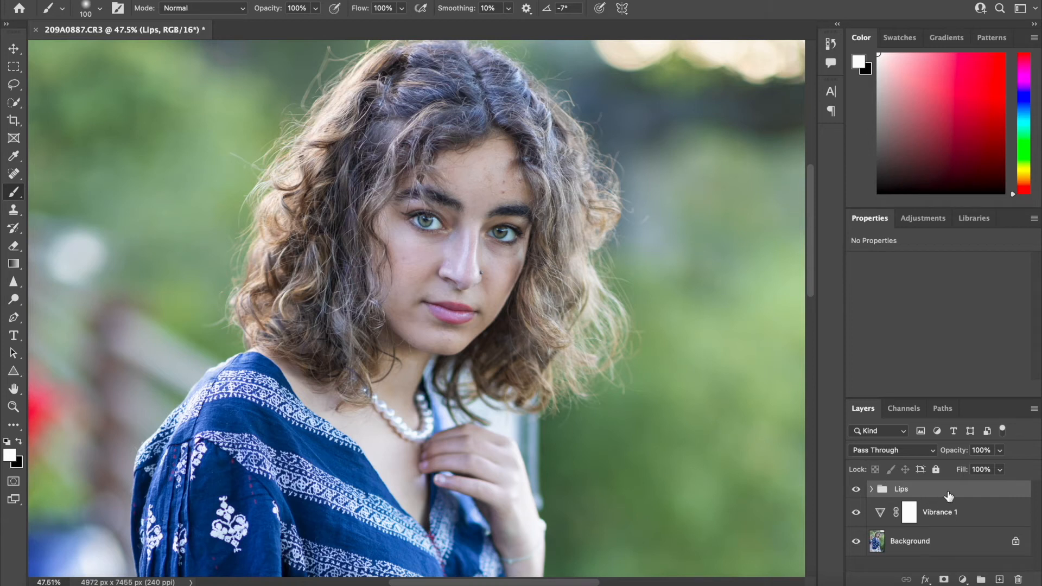
{"action": "left_click", "coordinate": [872, 489]}
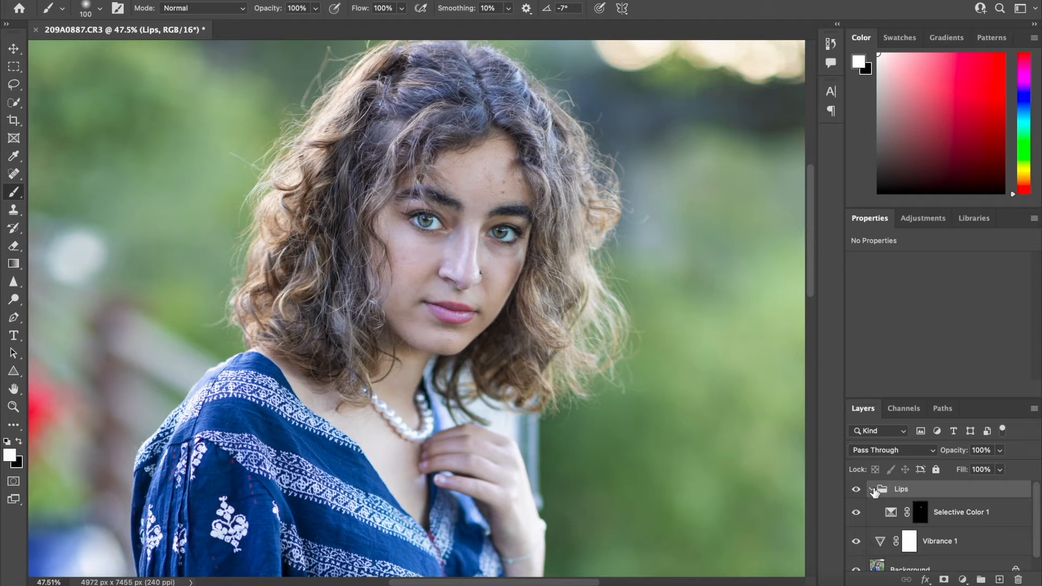
{"action": "left_click", "coordinate": [872, 489]}
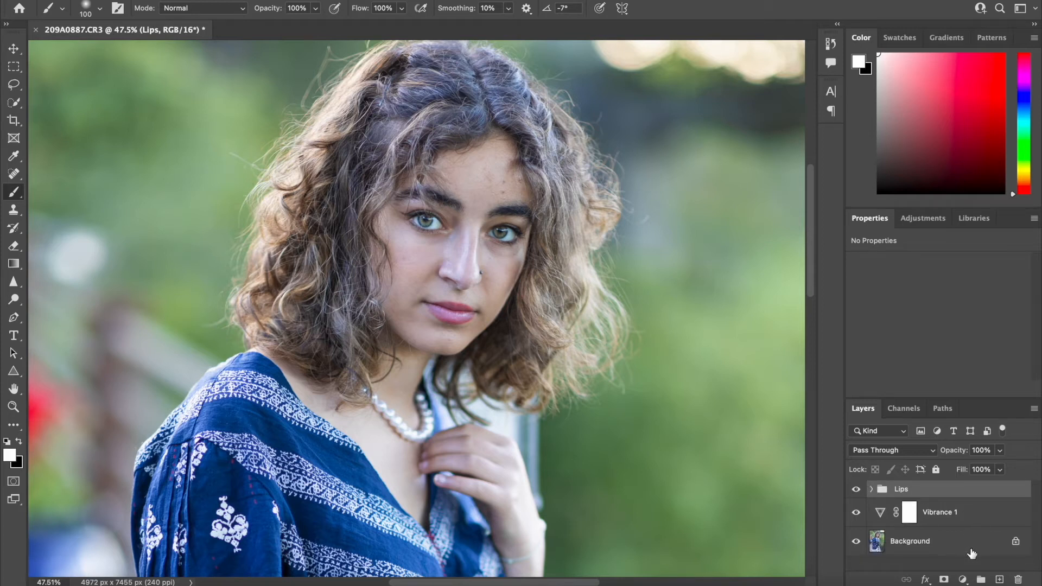
Add a Curves adjustment layer above the Lips group and raise its curve to brighten the portrait
{"action": "left_click", "coordinate": [963, 580]}
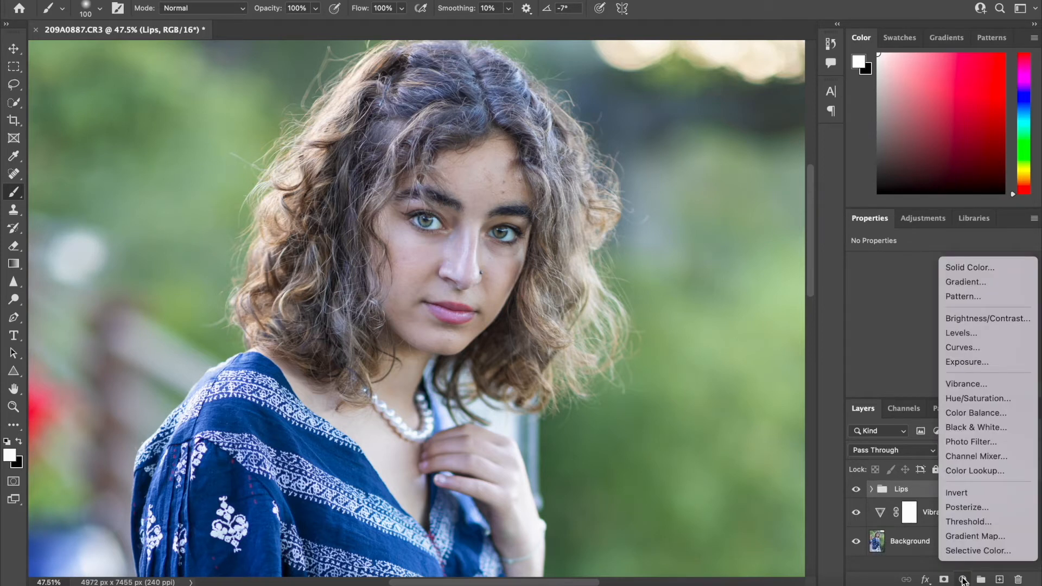
{"action": "left_click", "coordinate": [969, 348]}
{"action": "scroll", "coordinate": [941, 362], "scroll_direction": "down", "scroll_amount": 3}
{"action": "left_click_drag", "start_coordinate": [940, 322], "coordinate": [926, 315]}
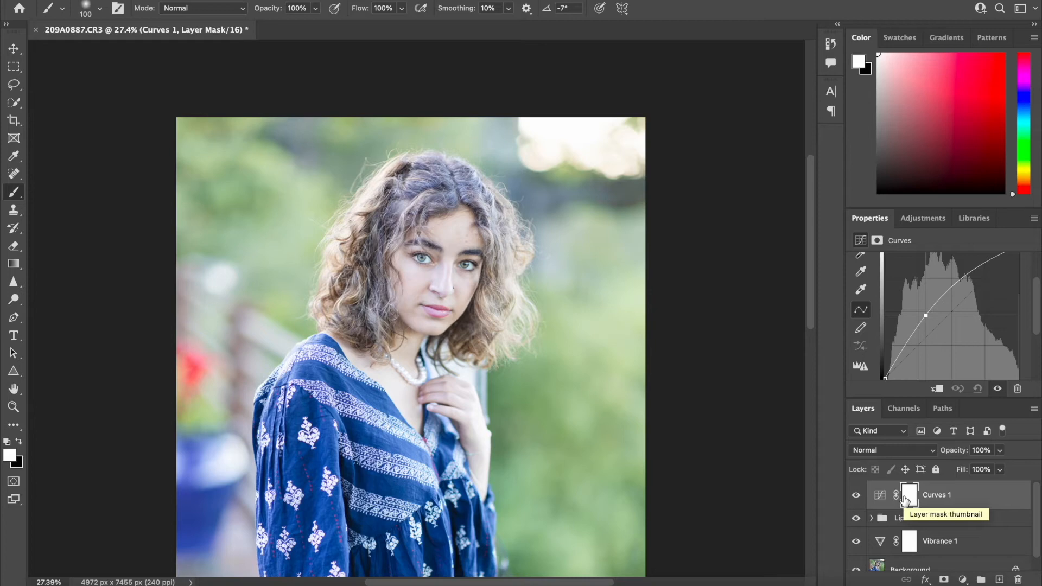
Invert the Curves layer's mask to black and paint over both eyes in white to brighten them
{"action": "key", "text": "super+i"}
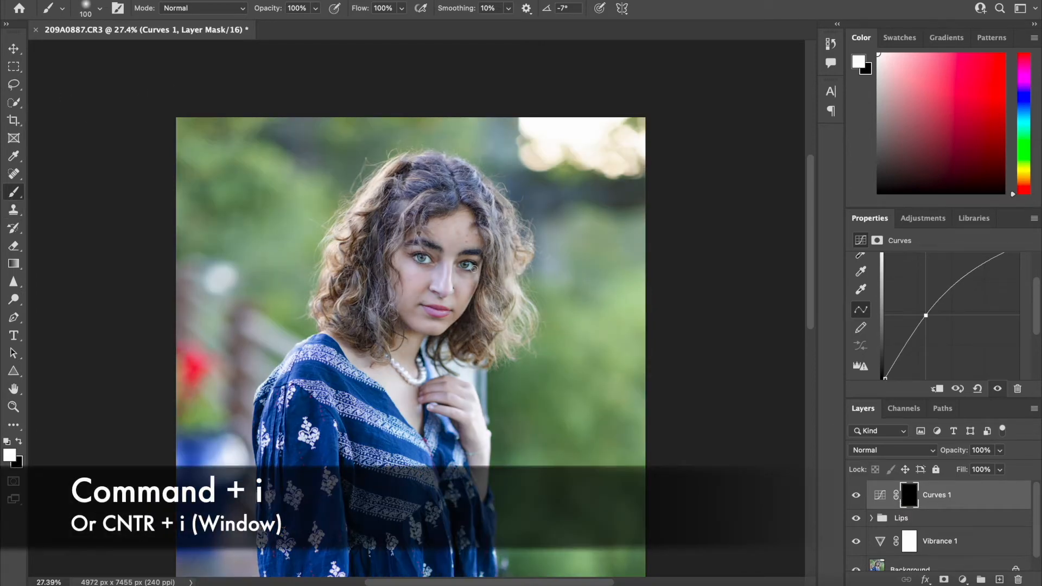
{"action": "left_click_drag", "start_coordinate": [416, 259], "coordinate": [465, 265]}
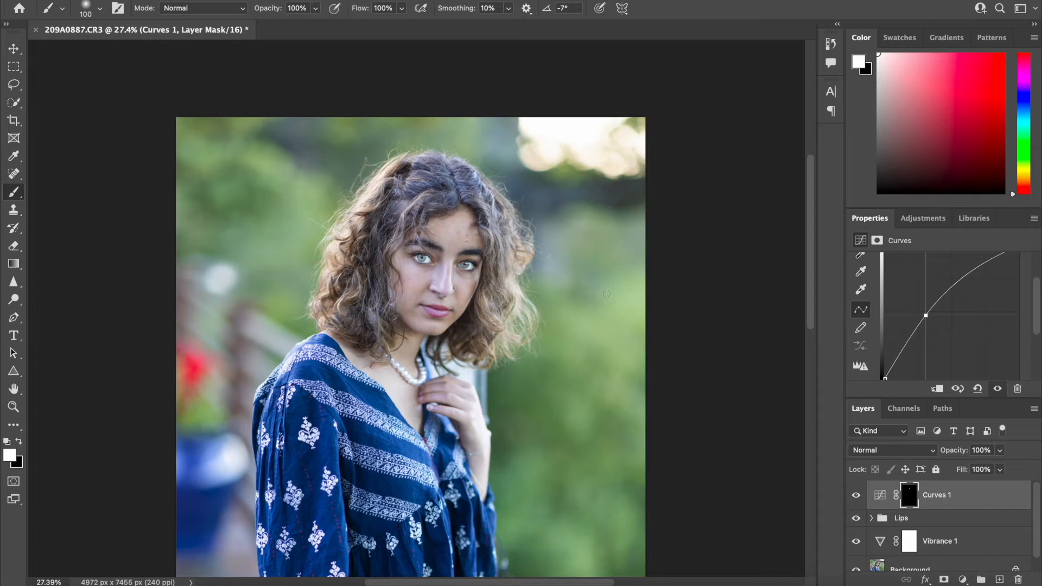
Set the Curves layer's opacity to 38% and compare the eyes with and without the layer
{"action": "left_click", "coordinate": [1000, 469]}
{"action": "mouse_move", "coordinate": [956, 468]}
{"action": "left_mouse_down"}
{"action": "mouse_move", "coordinate": [1038, 482]}
{"action": "mouse_move", "coordinate": [970, 473]}
{"action": "left_mouse_up"}
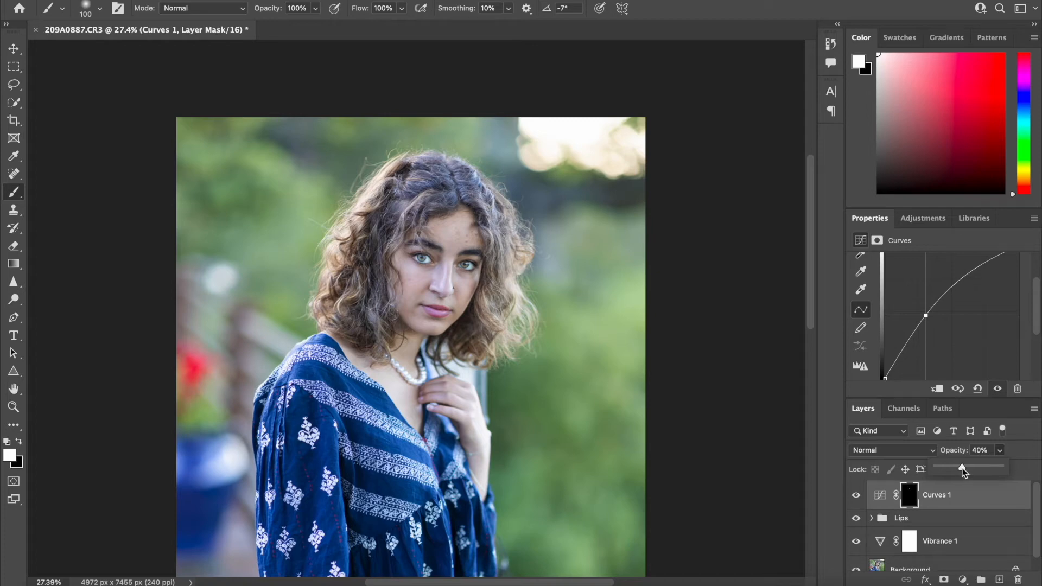
{"action": "left_click_drag", "start_coordinate": [962, 468], "coordinate": [962, 467]}
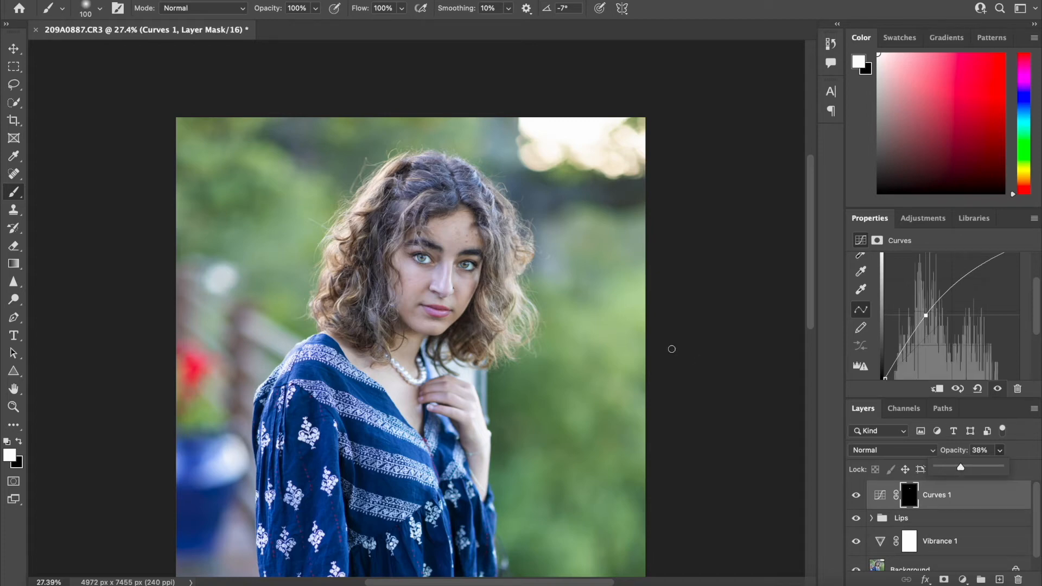
{"action": "scroll", "coordinate": [672, 349], "scroll_direction": "up", "scroll_amount": 2}
{"action": "scroll", "coordinate": [481, 320], "scroll_direction": "up", "scroll_amount": 5}
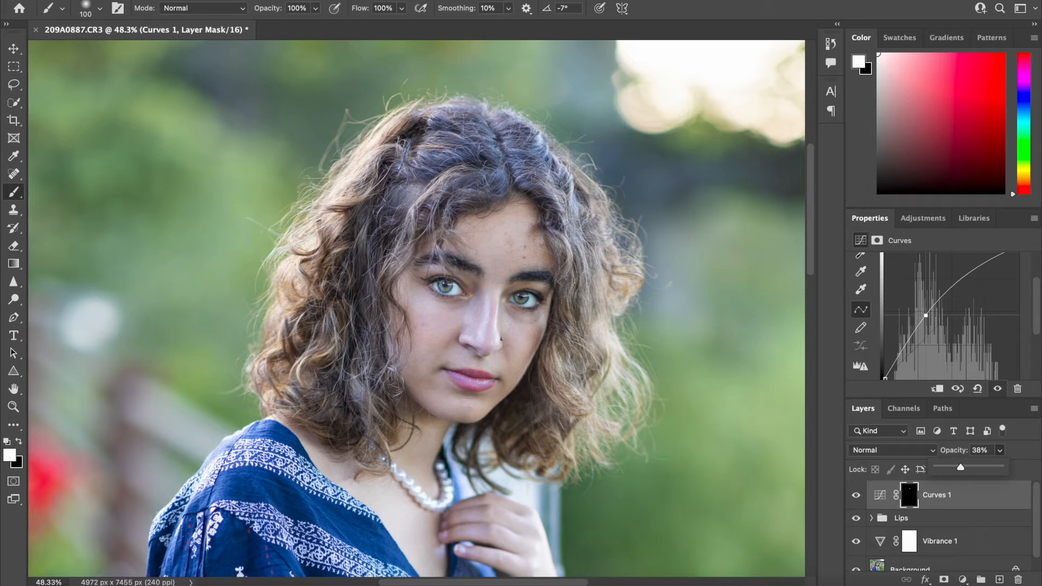
{"action": "key", "text": "x"}
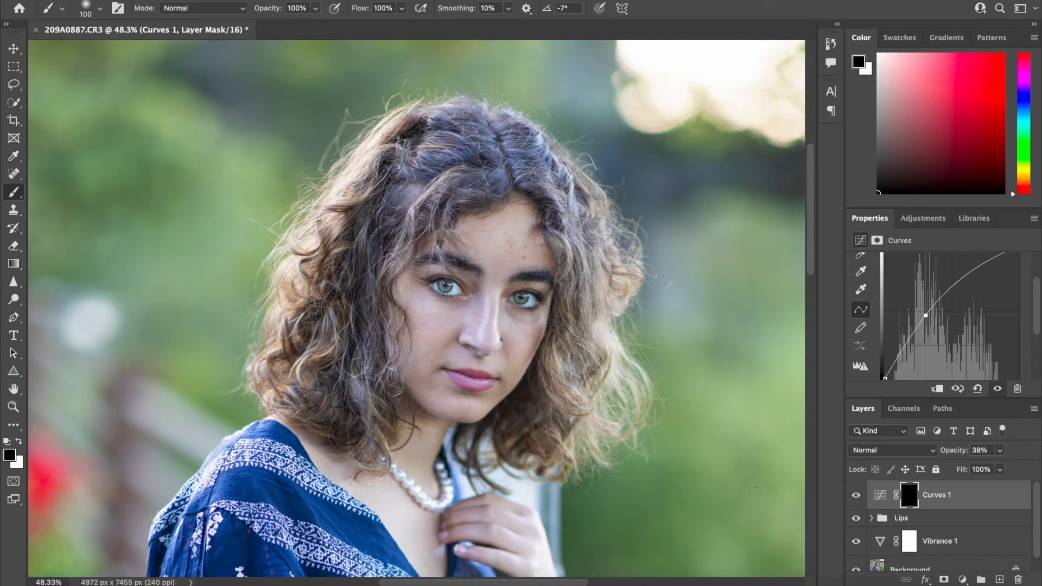
{"action": "left_click", "coordinate": [857, 496]}
{"action": "left_click", "coordinate": [857, 496]}
{"action": "key", "text": "super+minus"}
{"action": "key", "text": "super+minus"}
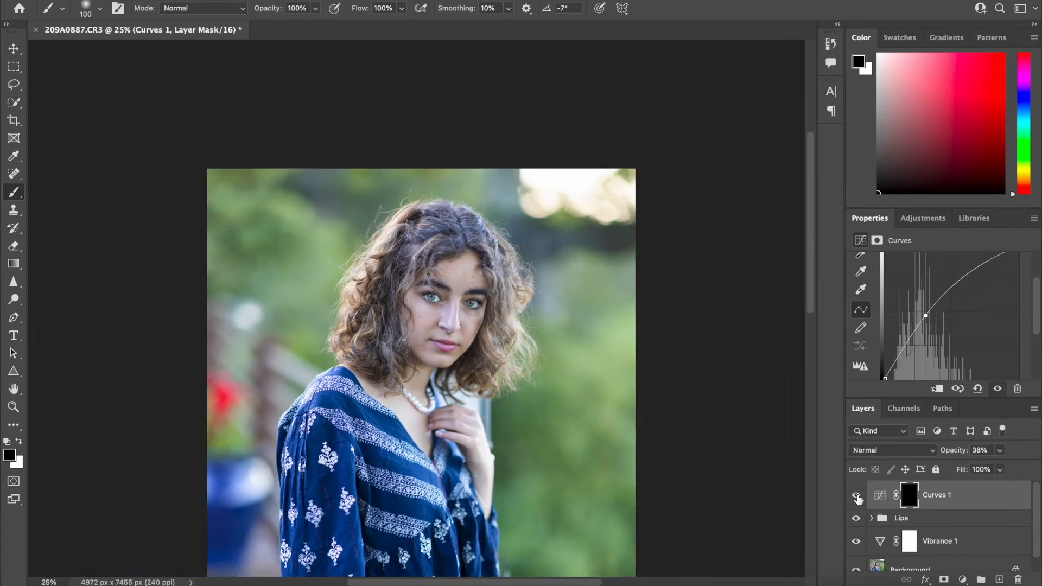
{"action": "key", "text": "super+plus"}
{"action": "key", "text": "super+plus"}
Raise the Curves layer's opacity to 50% and check the eyes with the layer hidden and shown
{"action": "left_click", "coordinate": [1001, 451]}
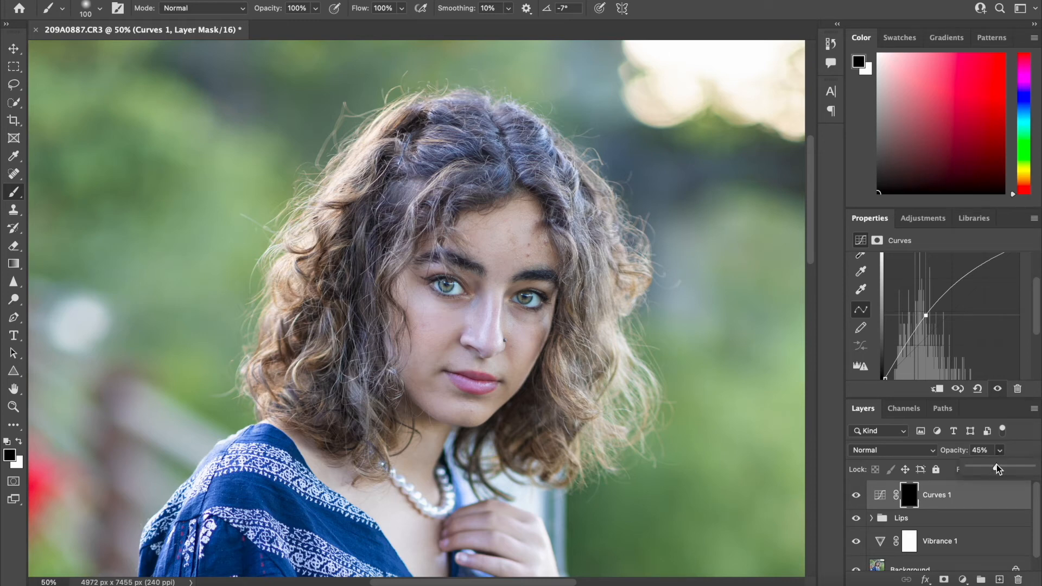
{"action": "left_click_drag", "start_coordinate": [996, 467], "coordinate": [1000, 467]}
{"action": "left_click", "coordinate": [857, 495]}
{"action": "left_click", "coordinate": [856, 495]}
Paint over both eyes in white on the Curves mask with the brush at 11% opacity, and compare the result
{"action": "key", "text": "x"}
{"action": "left_click", "coordinate": [316, 8]}
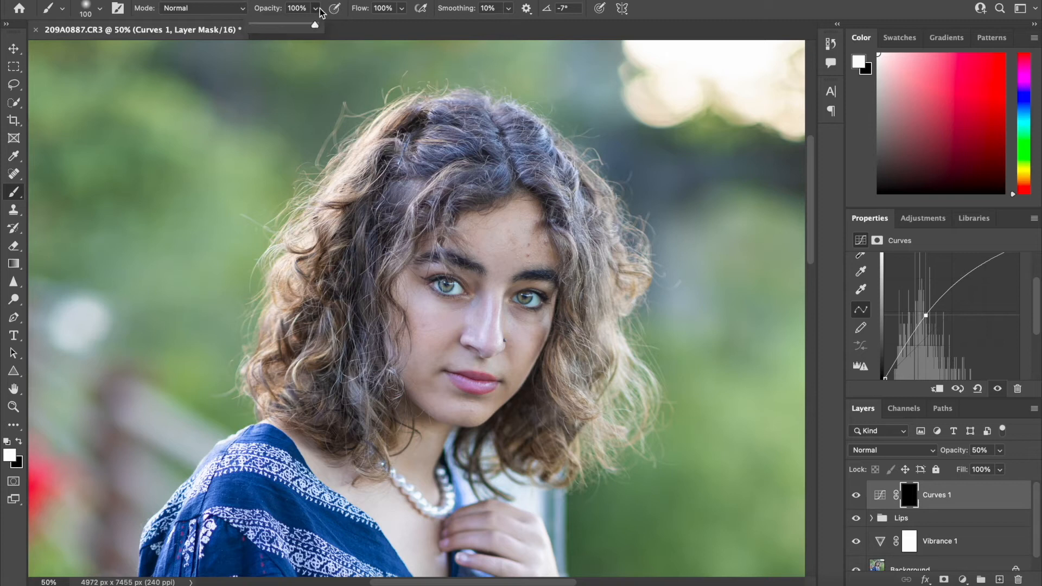
{"action": "left_click", "coordinate": [260, 24]}
{"action": "left_click", "coordinate": [465, 288]}
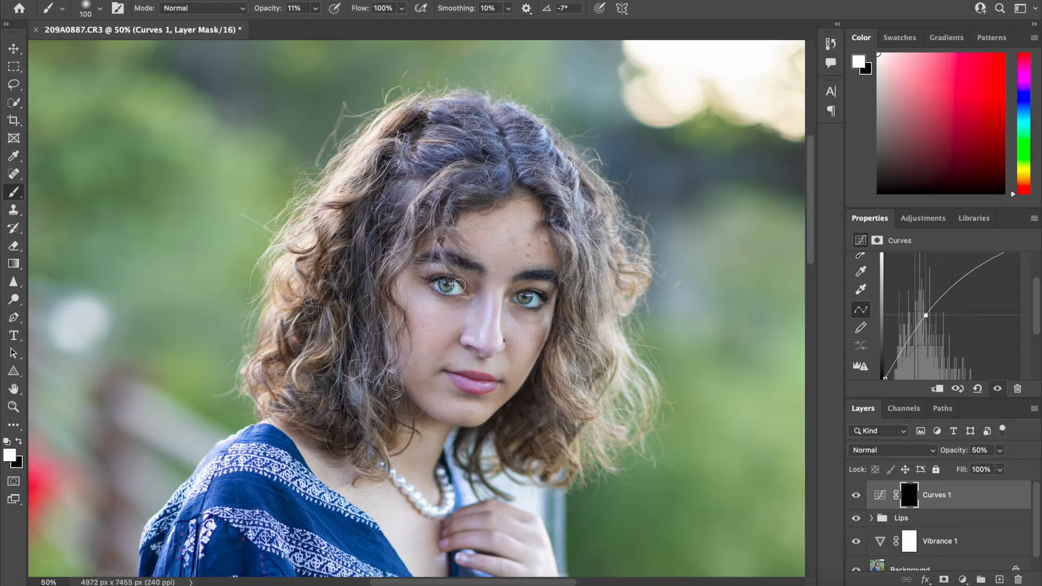
{"action": "left_click_drag", "start_coordinate": [454, 295], "coordinate": [436, 286]}
{"action": "mouse_move", "coordinate": [516, 299]}
{"action": "left_mouse_down"}
{"action": "mouse_move", "coordinate": [528, 307]}
{"action": "mouse_move", "coordinate": [534, 296]}
{"action": "left_mouse_up"}
{"action": "left_click", "coordinate": [856, 495]}
{"action": "left_click", "coordinate": [856, 495]}
{"action": "scroll", "coordinate": [970, 495], "scroll_direction": "down", "scroll_amount": 1}
{"action": "scroll", "coordinate": [933, 499], "scroll_direction": "up", "scroll_amount": 1}
Group the Curves layer, name the group Eyes and collapse it
{"action": "key", "text": "ctrl+g"}
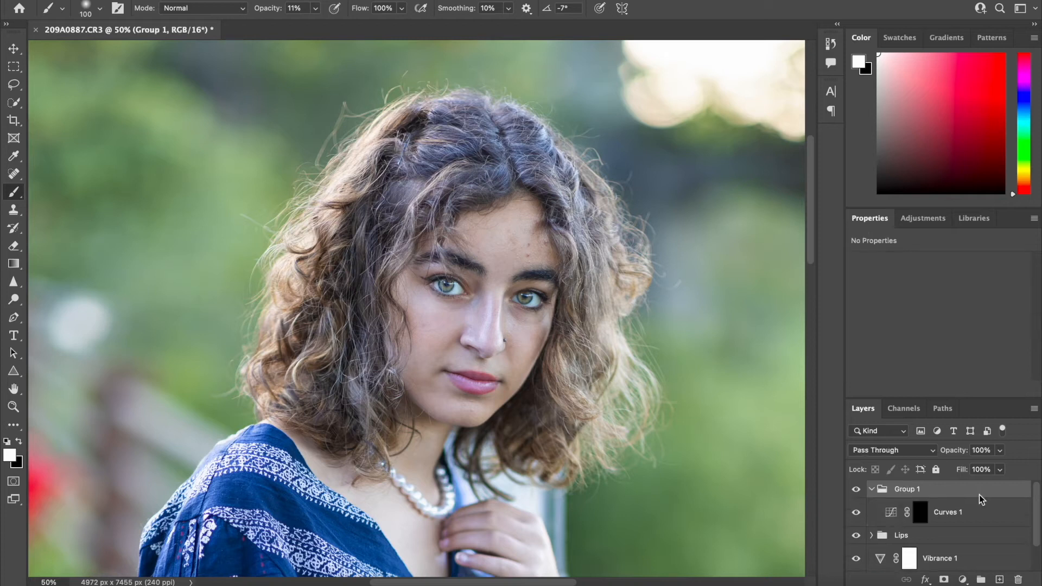
{"action": "double_click", "coordinate": [904, 490]}
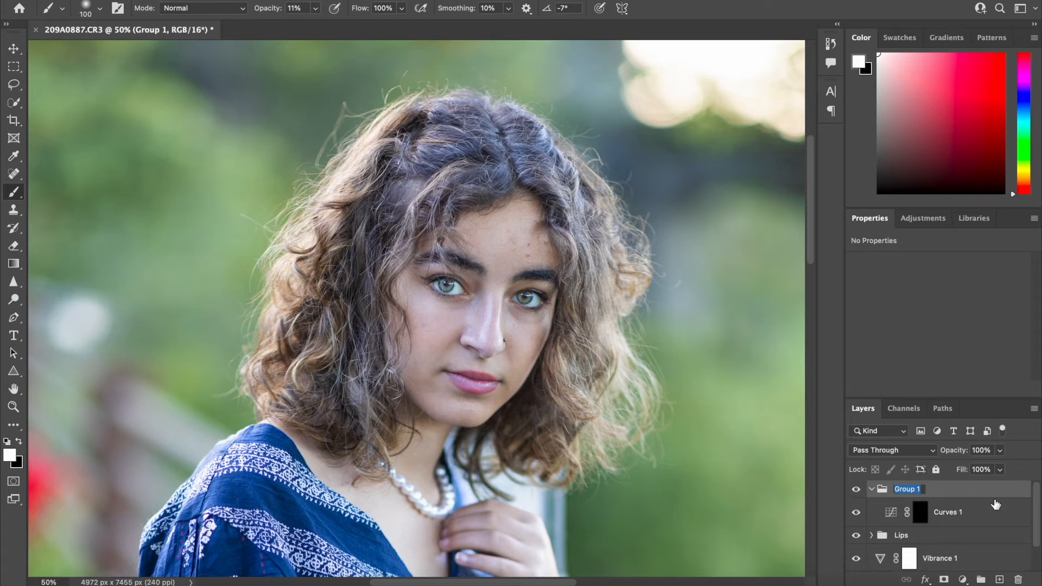
{"action": "type", "text": "Eyes"}
{"action": "key", "text": "Return"}
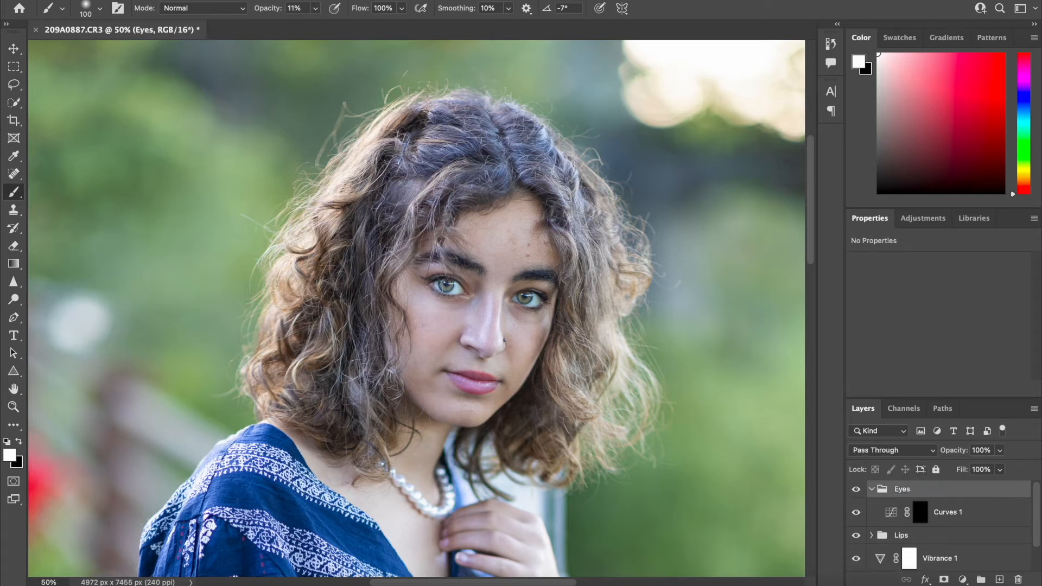
{"action": "left_click", "coordinate": [871, 490]}
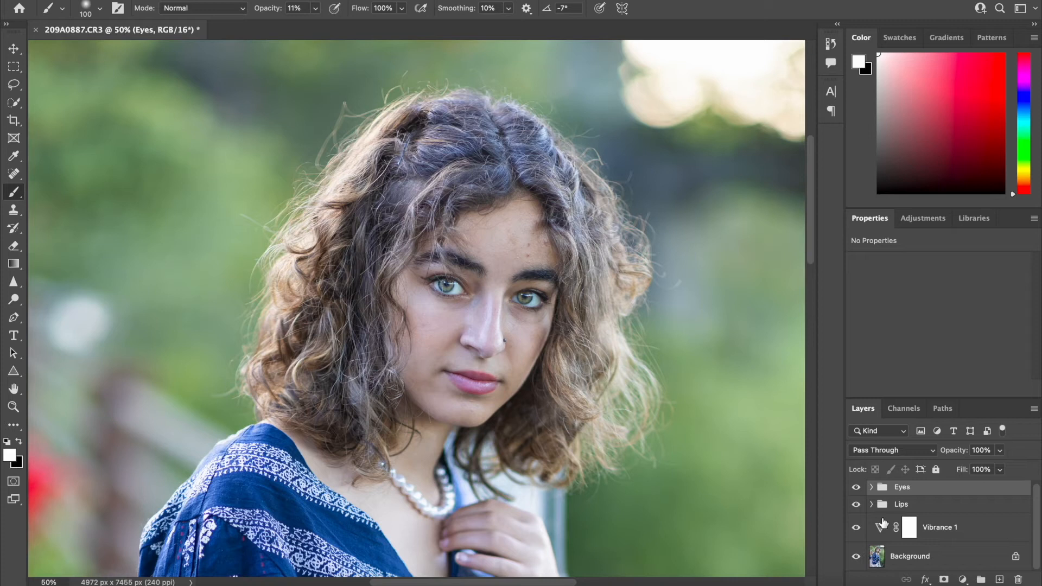
Hide the Lips, Eyes and Vibrance adjustments, and show them again to compare the portrait before and after
{"action": "left_click", "coordinate": [954, 538]}
{"action": "left_click", "coordinate": [928, 505]}
{"action": "left_click", "coordinate": [927, 491]}
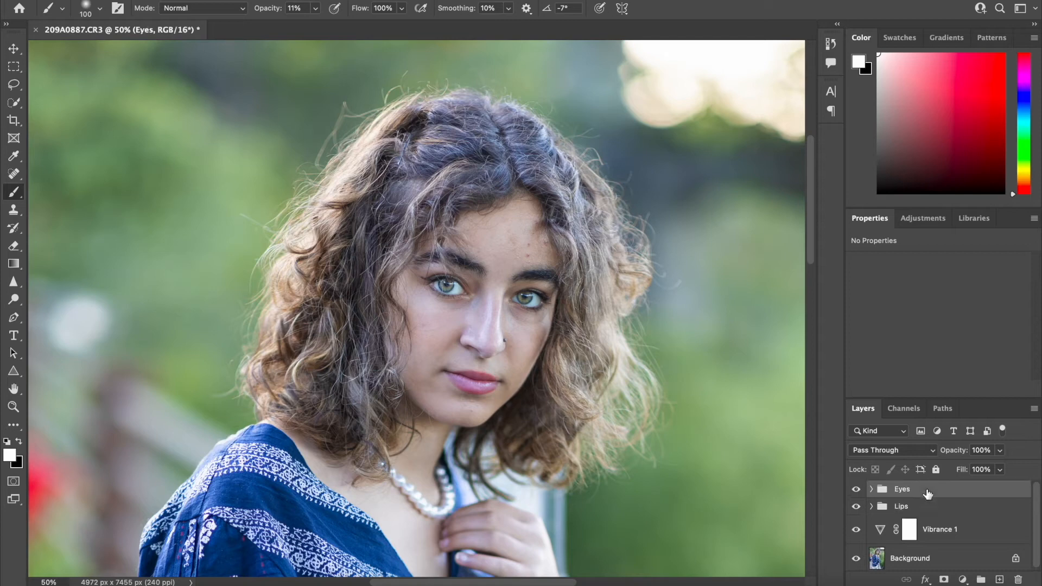
{"action": "left_click", "coordinate": [856, 506]}
{"action": "left_click", "coordinate": [856, 489]}
{"action": "scroll", "coordinate": [854, 496], "scroll_direction": "down", "scroll_amount": 2}
{"action": "left_click", "coordinate": [855, 530]}
{"action": "scroll", "coordinate": [607, 369], "scroll_direction": "down", "scroll_amount": 5}
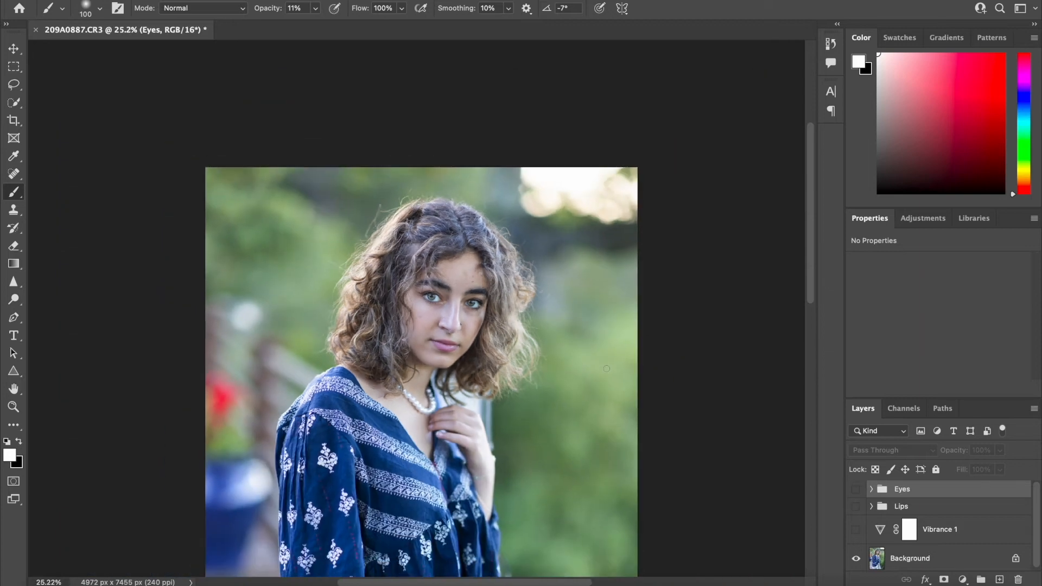
{"action": "left_click", "coordinate": [857, 531]}
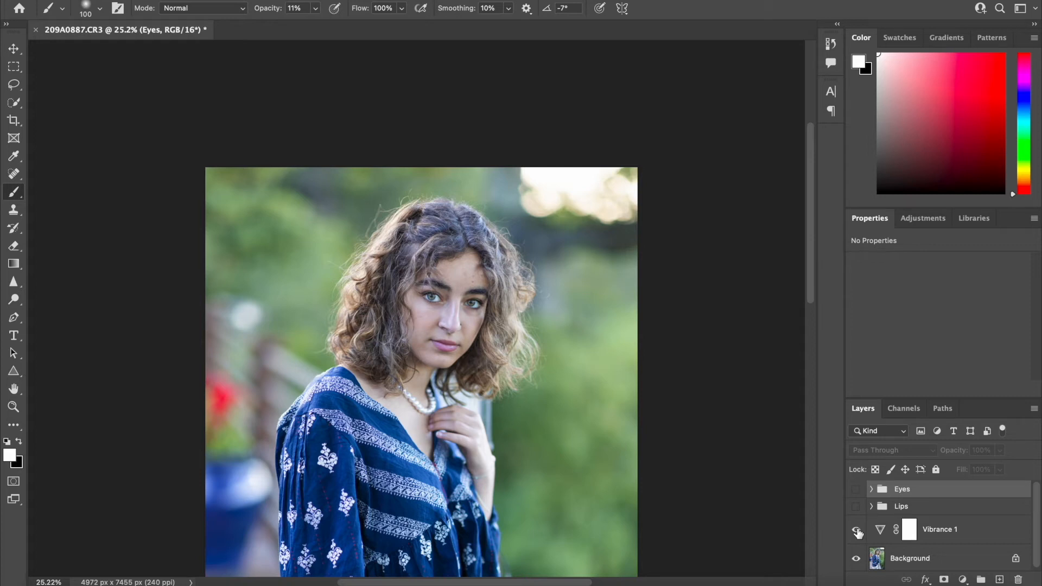
{"action": "left_click", "coordinate": [856, 507]}
{"action": "left_click", "coordinate": [856, 491]}
Add a Hue/Saturation adjustment layer above the Eyes group and set the Blues saturation to +23
{"action": "key", "text": "ctrl+minus"}
{"action": "key", "text": "ctrl+minus"}
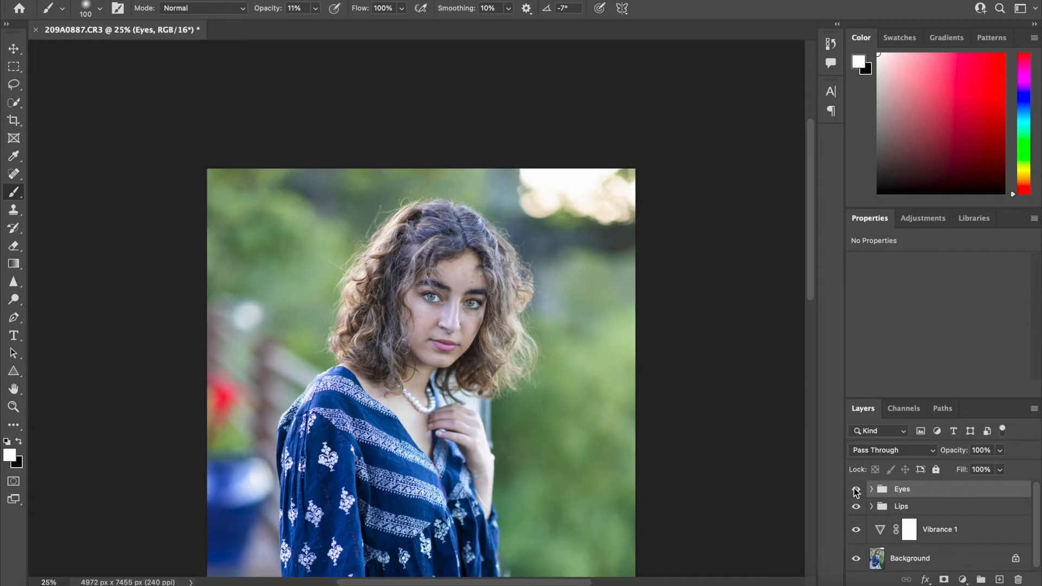
{"action": "key", "text": "ctrl+minus"}
{"action": "key", "text": "ctrl+plus"}
{"action": "key", "text": "ctrl+plus"}
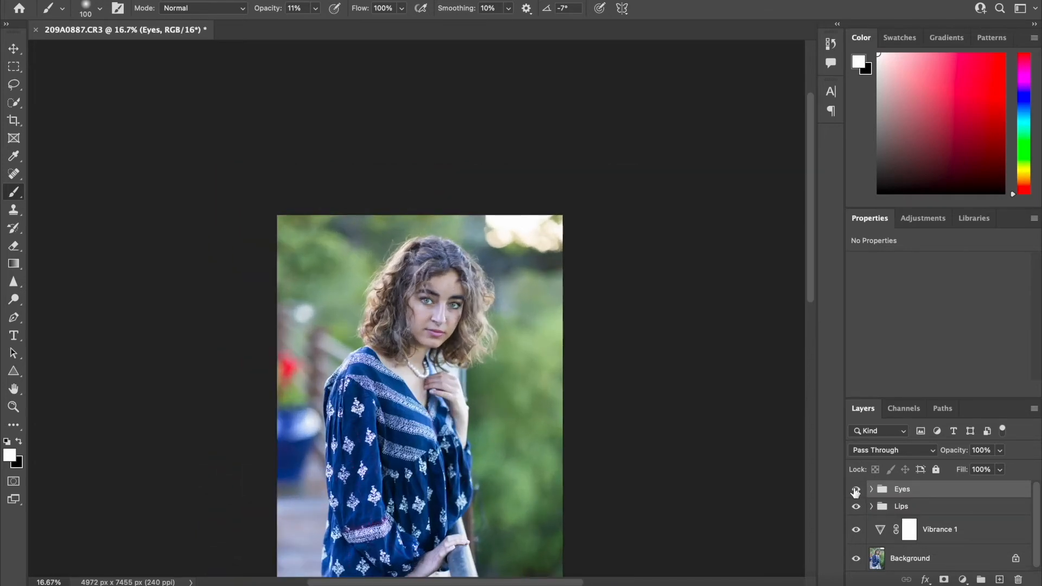
{"action": "key", "text": "ctrl+minus"}
{"action": "key", "text": "ctrl+plus"}
{"action": "key", "text": "ctrl+minus"}
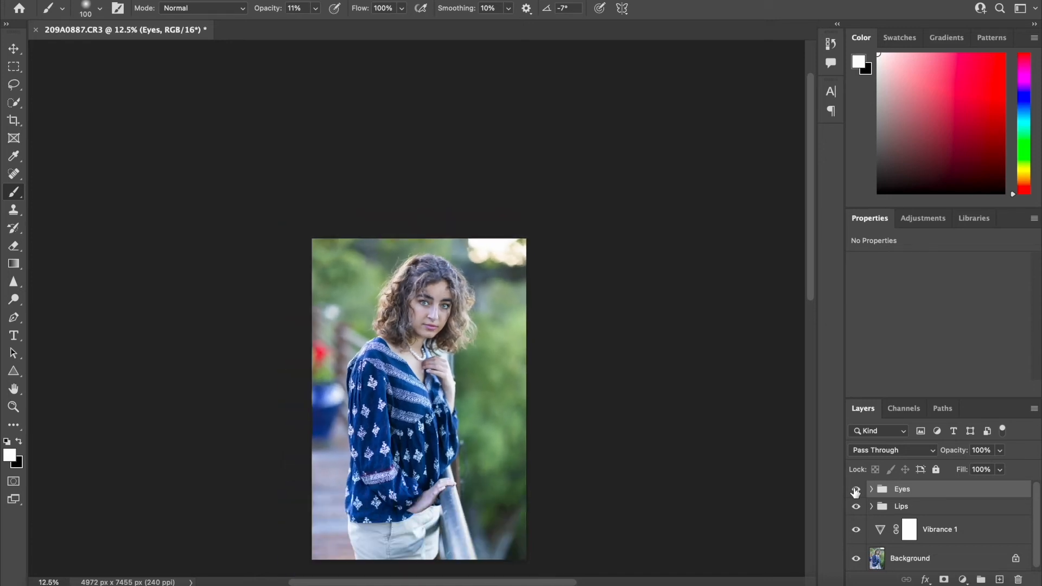
{"action": "left_click", "coordinate": [963, 580]}
{"action": "left_click", "coordinate": [974, 399]}
{"action": "left_click", "coordinate": [931, 282]}
{"action": "left_click", "coordinate": [919, 349]}
{"action": "left_click_drag", "start_coordinate": [938, 342], "coordinate": [956, 343]}
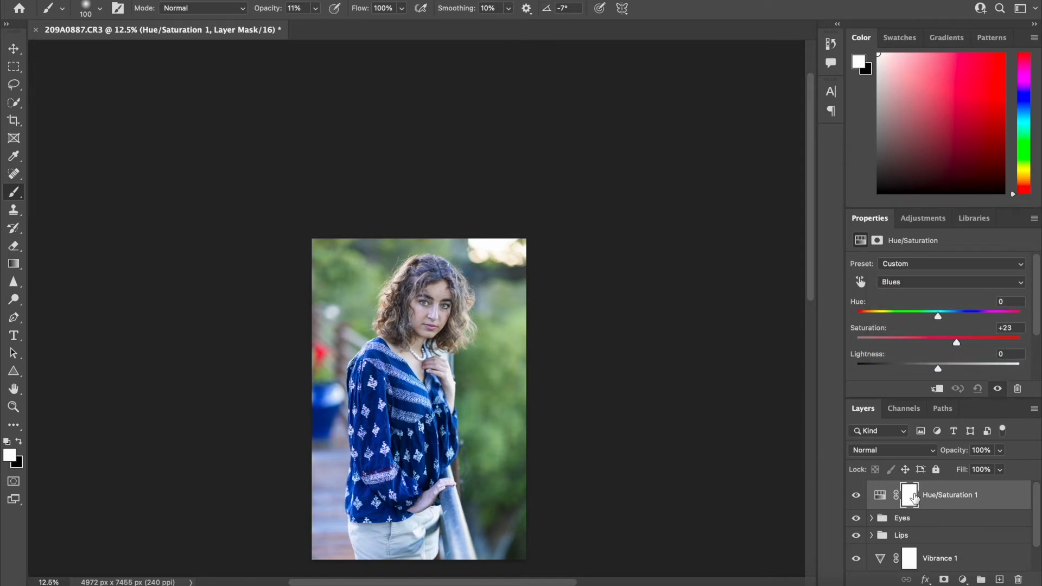
Invert the Hue/Saturation mask to black and paint the blue blouse in white with a 600 px brush at 100% opacity
{"action": "key", "text": "ctrl+i"}
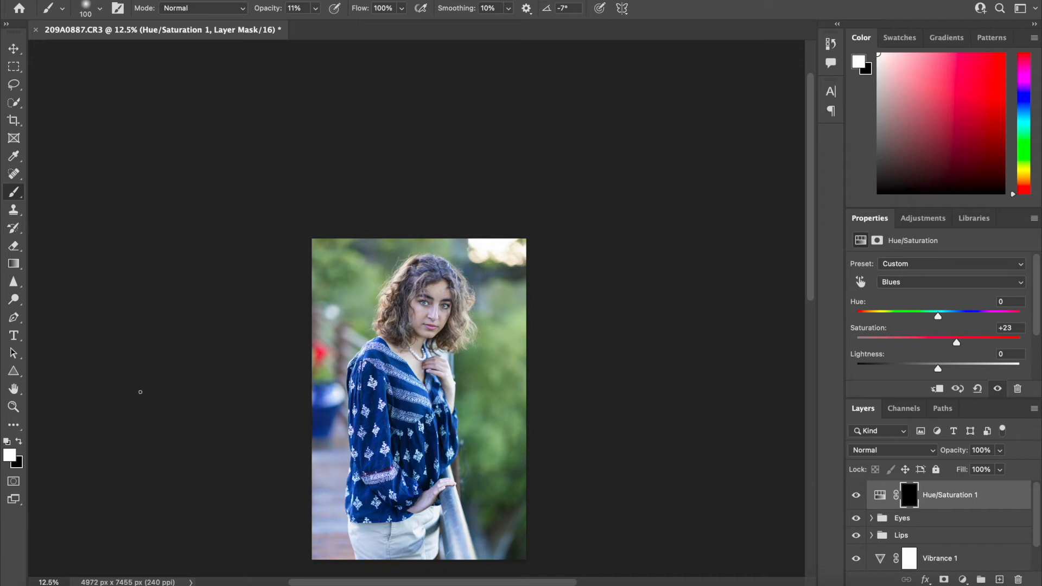
{"action": "key", "text": "bracketright"}
{"action": "key", "text": "bracketright"}
{"action": "key", "text": "bracketright"}
{"action": "key", "text": "bracketright"}
{"action": "key", "text": "bracketright"}
{"action": "key", "text": "bracketright"}
{"action": "key", "text": "bracketright"}
{"action": "key", "text": "bracketright"}
{"action": "left_click", "coordinate": [315, 8]}
{"action": "left_click_drag", "start_coordinate": [314, 24], "coordinate": [399, 30]}
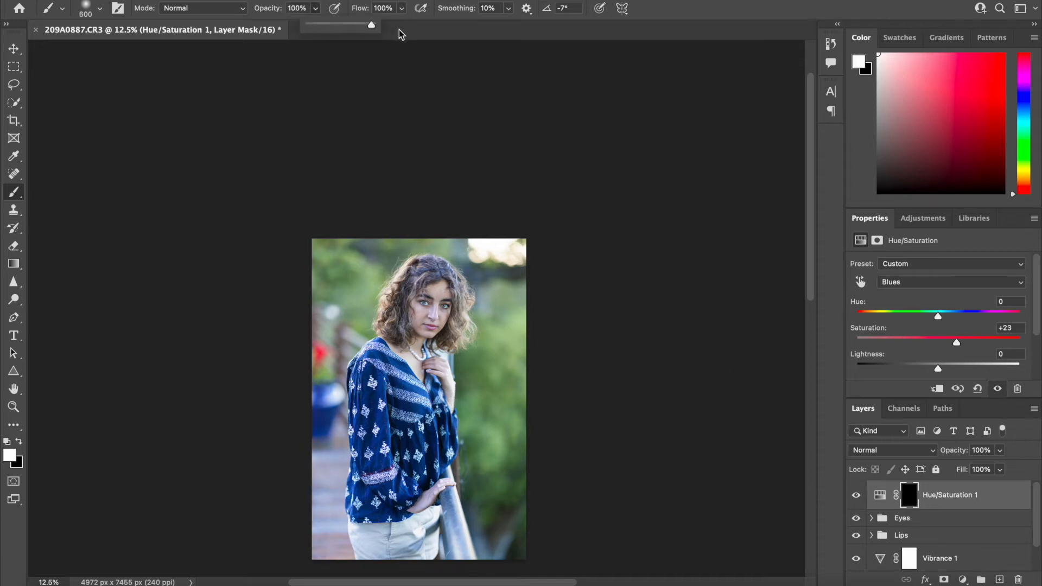
{"action": "mouse_move", "coordinate": [359, 392]}
{"action": "left_mouse_down"}
{"action": "mouse_move", "coordinate": [367, 371]}
{"action": "mouse_move", "coordinate": [375, 419]}
{"action": "mouse_move", "coordinate": [400, 383]}
{"action": "mouse_move", "coordinate": [422, 431]}
{"action": "mouse_move", "coordinate": [424, 449]}
{"action": "mouse_move", "coordinate": [409, 459]}
{"action": "mouse_move", "coordinate": [392, 439]}
{"action": "mouse_move", "coordinate": [380, 466]}
{"action": "mouse_move", "coordinate": [415, 458]}
{"action": "mouse_move", "coordinate": [387, 461]}
{"action": "mouse_move", "coordinate": [376, 372]}
{"action": "mouse_move", "coordinate": [397, 385]}
{"action": "mouse_move", "coordinate": [420, 464]}
{"action": "mouse_move", "coordinate": [384, 467]}
{"action": "mouse_move", "coordinate": [408, 427]}
{"action": "mouse_move", "coordinate": [372, 366]}
{"action": "mouse_move", "coordinate": [418, 413]}
{"action": "left_mouse_up"}
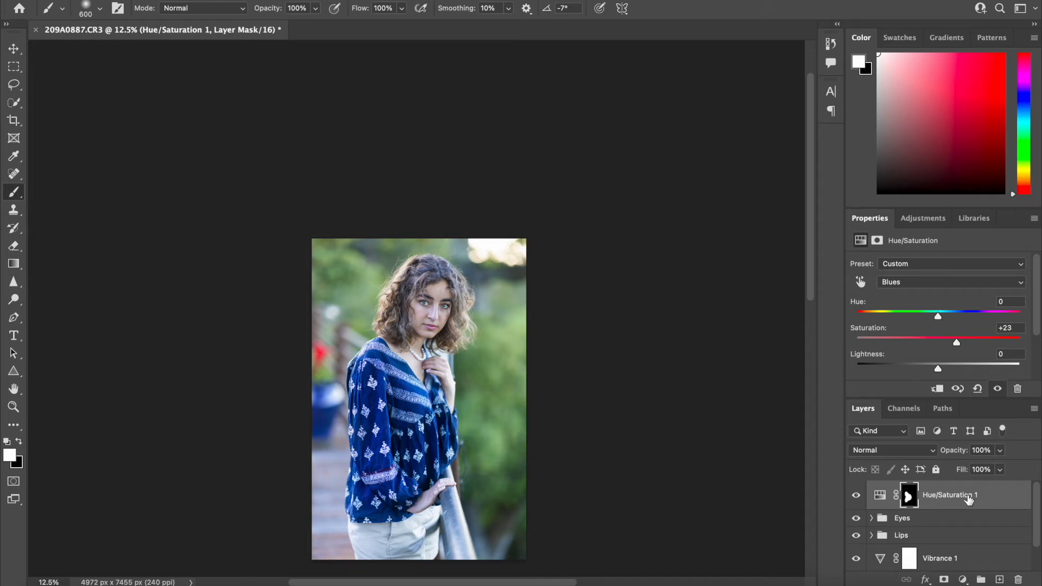
Group the Hue/Saturation layer, name the group Outfit and collapse it
{"action": "key", "text": "ctrl+2"}
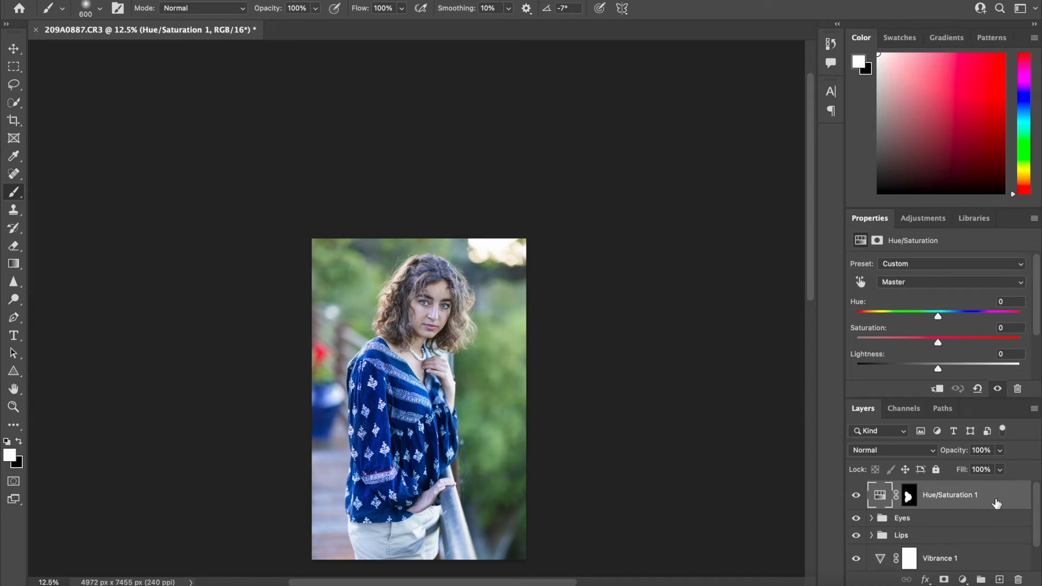
{"action": "key", "text": "ctrl+g"}
{"action": "double_click", "coordinate": [911, 489]}
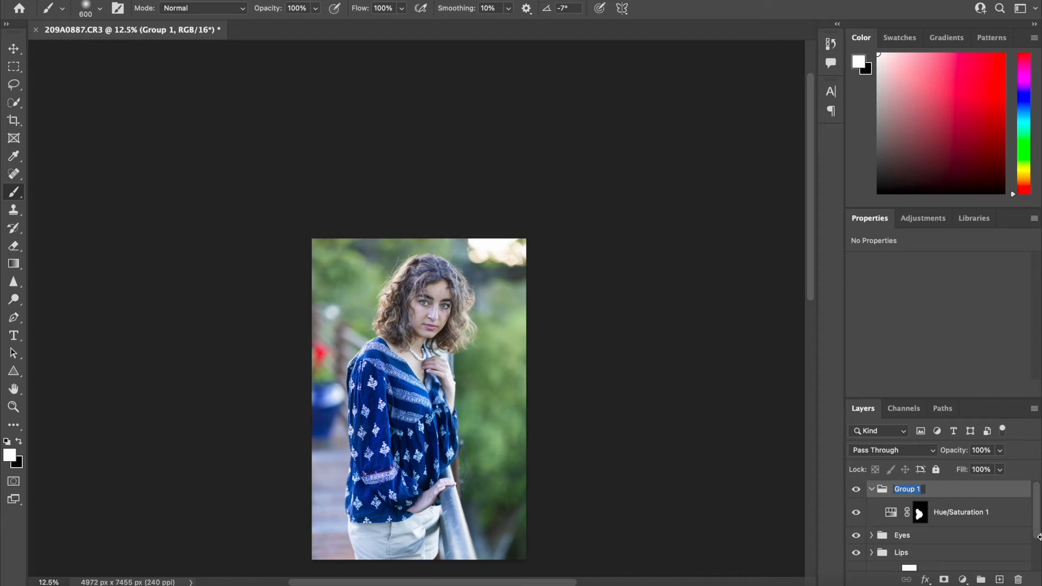
{"action": "type", "text": "Outfit"}
{"action": "key", "text": "Return"}
{"action": "left_click", "coordinate": [875, 489]}
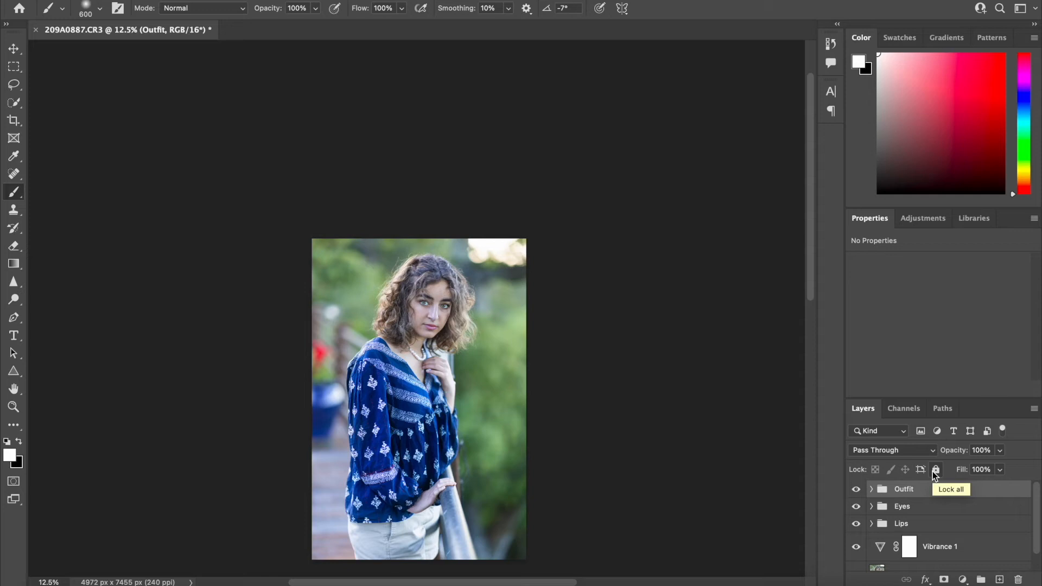
Add a Color Lookup adjustment layer above the Outfit group using the EdgyAmber.3DL LUT
{"action": "left_click", "coordinate": [962, 579]}
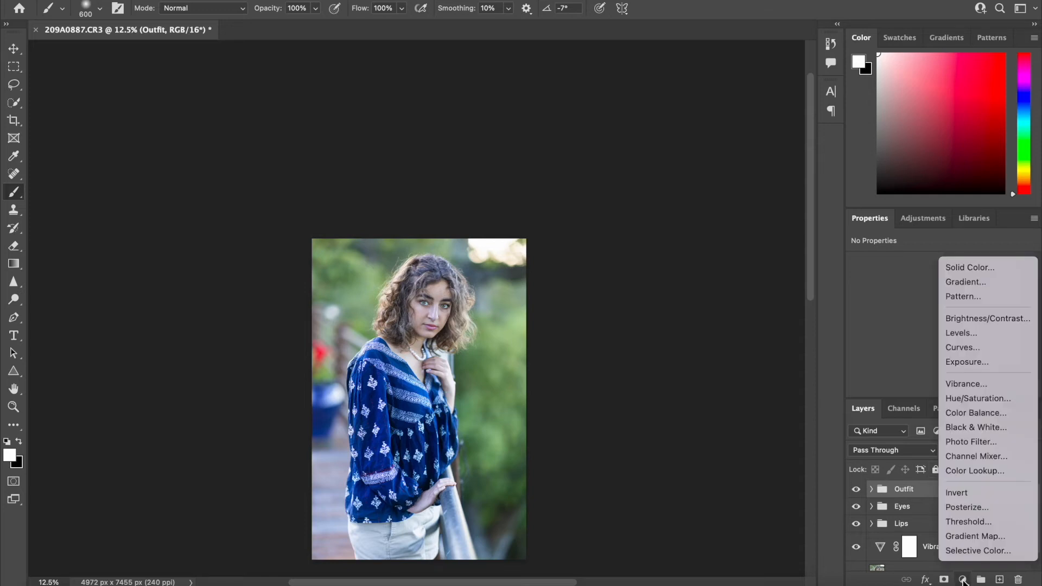
{"action": "left_click", "coordinate": [967, 470]}
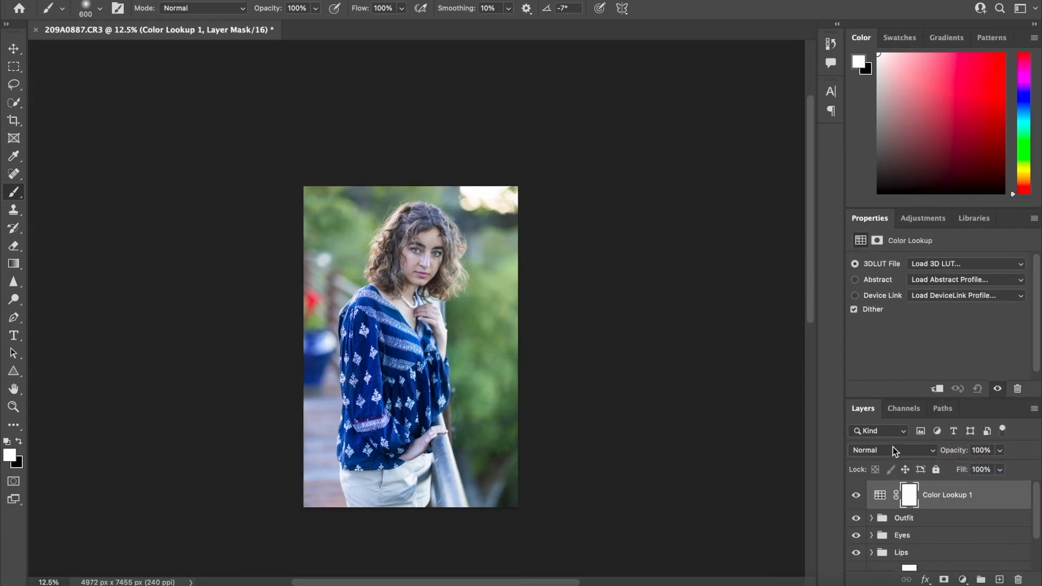
{"action": "left_click", "coordinate": [939, 263]}
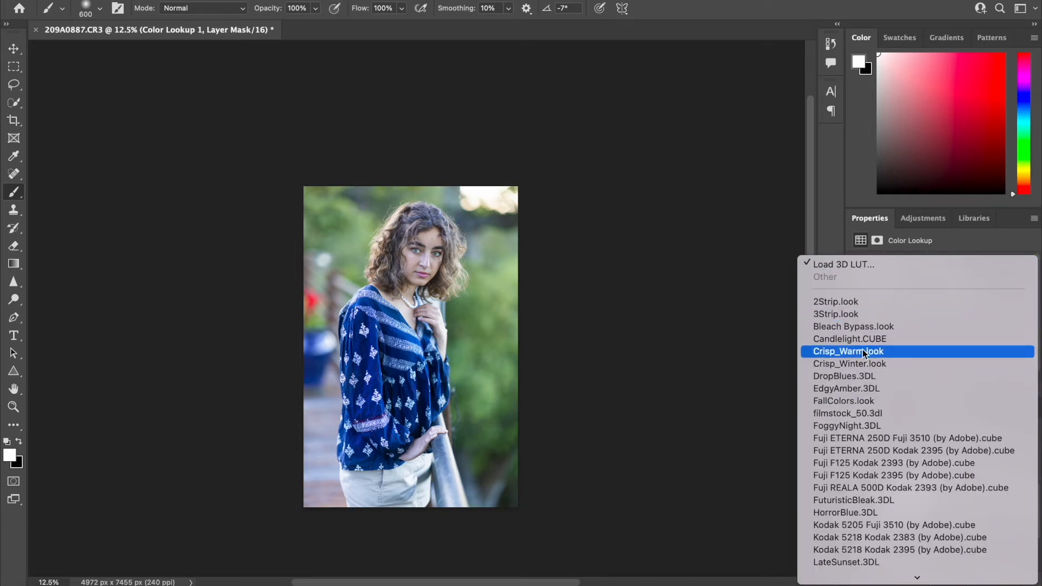
{"action": "left_click", "coordinate": [856, 389]}
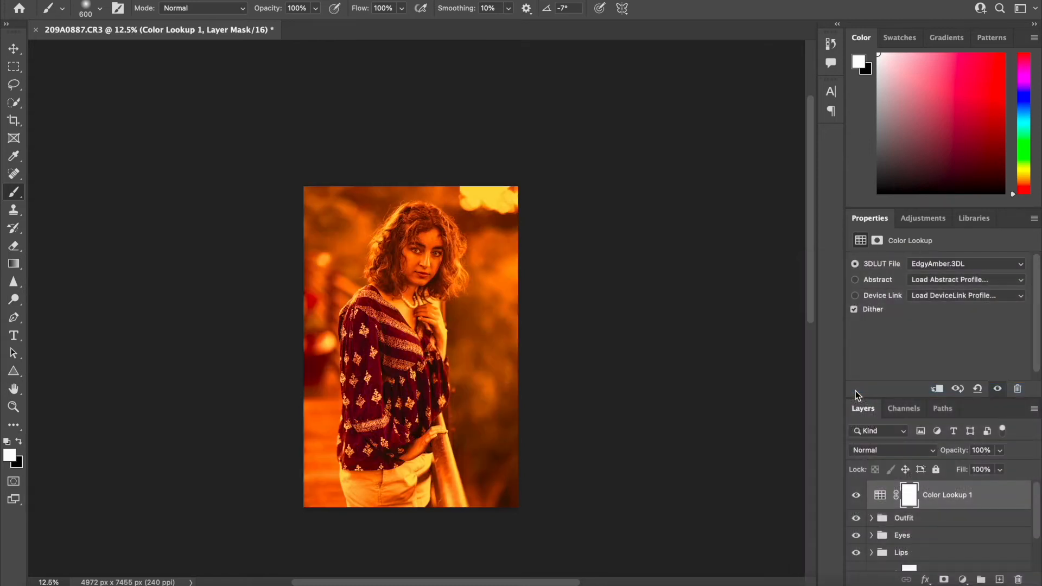
Lower the Color Lookup layer's opacity to 15% and compare the image with the layer hidden and shown
{"action": "left_click", "coordinate": [1000, 450]}
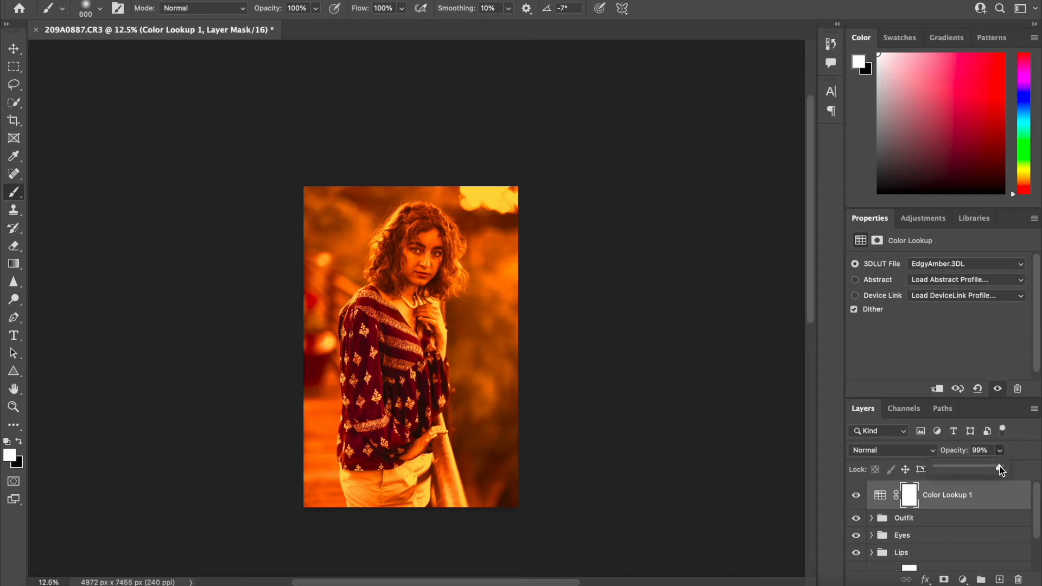
{"action": "left_click_drag", "start_coordinate": [954, 468], "coordinate": [951, 468]}
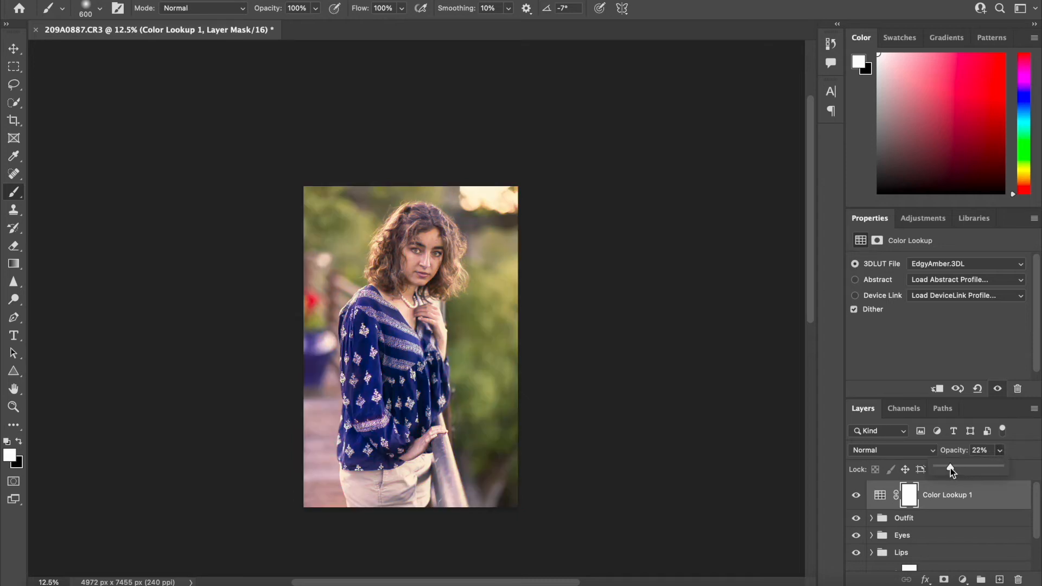
{"action": "left_click_drag", "start_coordinate": [946, 467], "coordinate": [945, 468]}
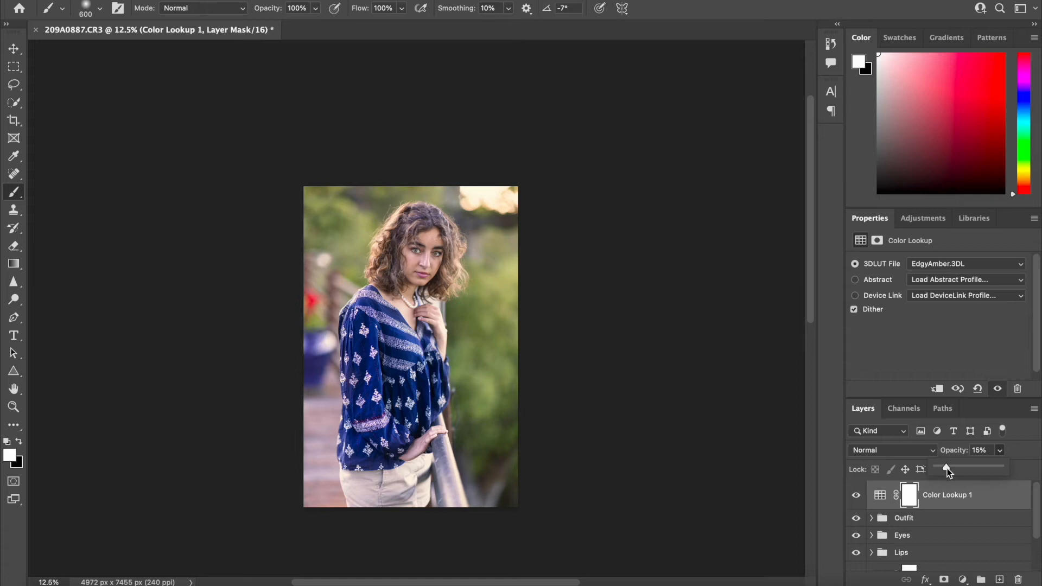
{"action": "left_click", "coordinate": [857, 498]}
{"action": "left_click", "coordinate": [856, 497]}
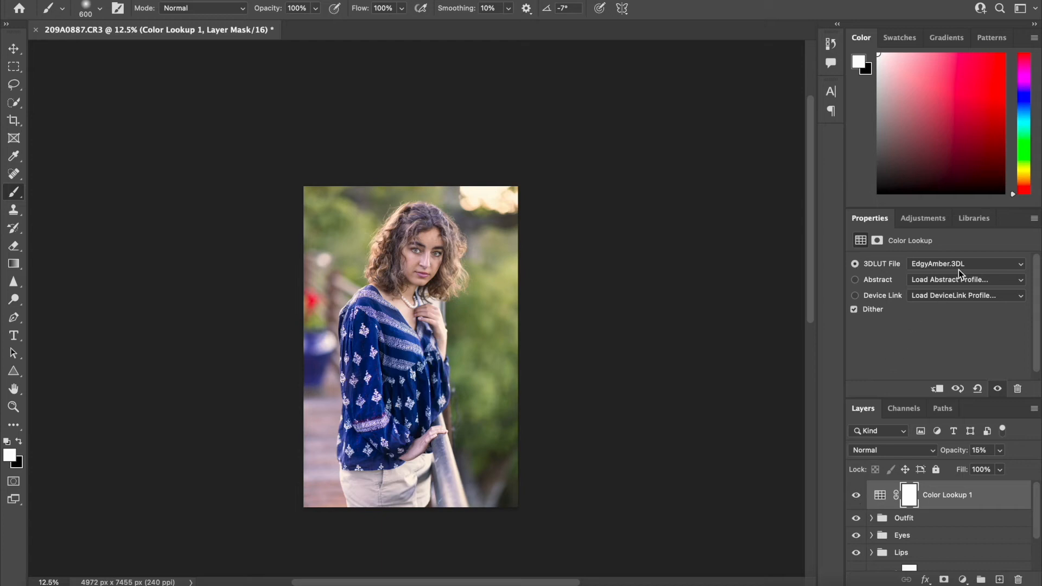
Try the Crisp_Warm.look LUT on the Color Lookup layer and compare the image with and without it
{"action": "left_click", "coordinate": [971, 263]}
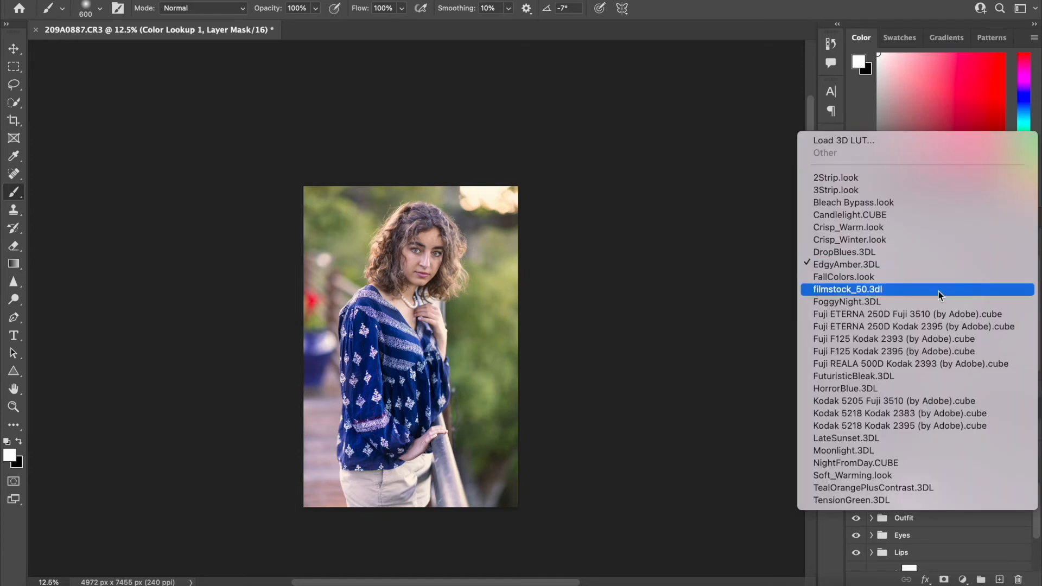
{"action": "left_click", "coordinate": [913, 226]}
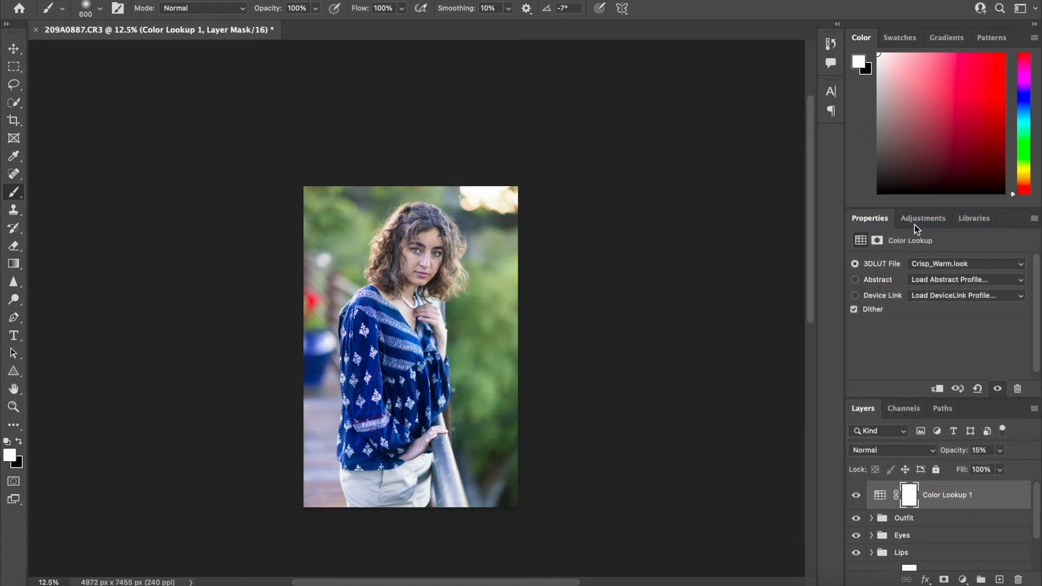
{"action": "left_click", "coordinate": [856, 495]}
{"action": "left_click", "coordinate": [855, 495]}
Switch the Color Lookup layer to the filmstock_50.3dl LUT and set its opacity to 26%
{"action": "left_click", "coordinate": [962, 264]}
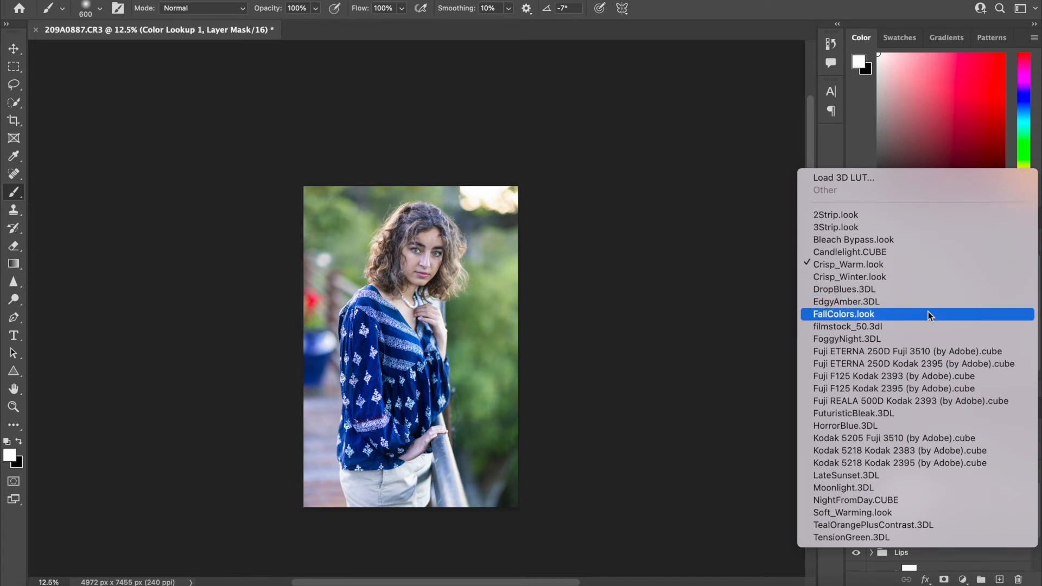
{"action": "left_click", "coordinate": [917, 325]}
{"action": "left_click", "coordinate": [1000, 450]}
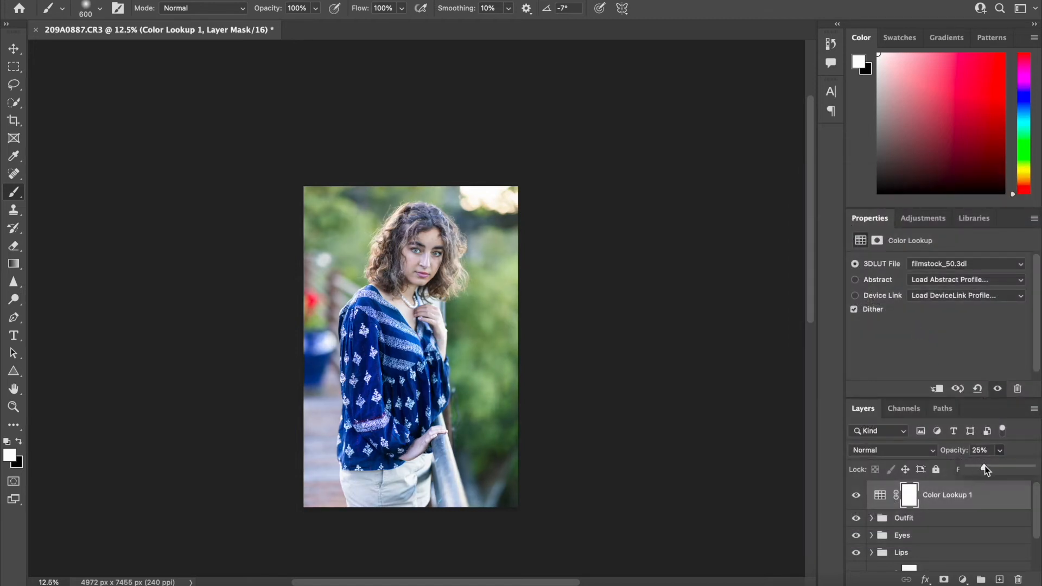
Try the Fuji ETERNA 250D Kodak 2395 and Fuji F125 Kodak 2393 LUTs on the Color Lookup layer
{"action": "left_click", "coordinate": [927, 262]}
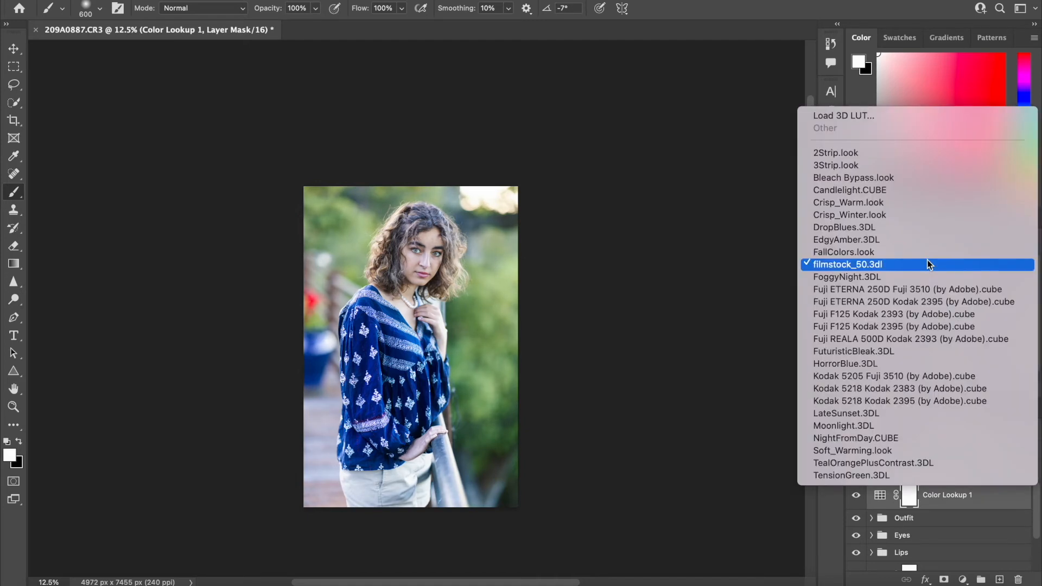
{"action": "left_click", "coordinate": [906, 302]}
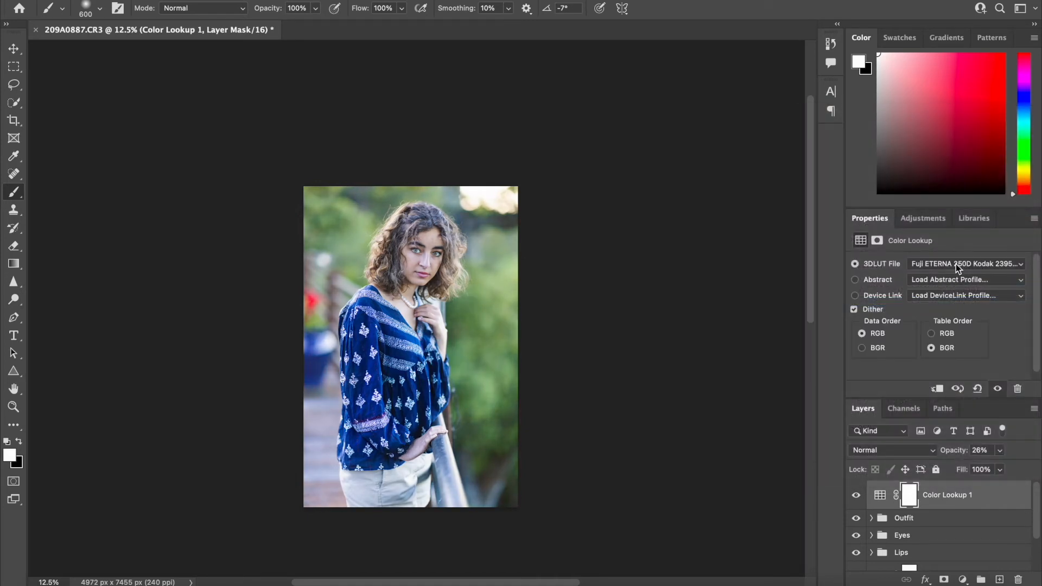
{"action": "left_click", "coordinate": [955, 265]}
{"action": "left_click", "coordinate": [939, 289]}
{"action": "left_click", "coordinate": [936, 265]}
{"action": "left_click", "coordinate": [930, 251]}
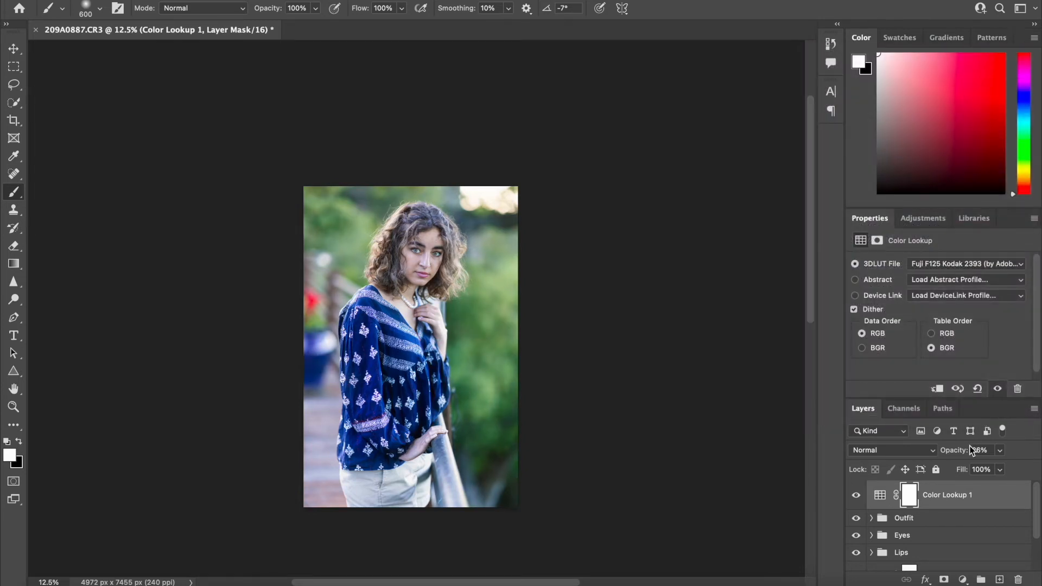
Set the Color Lookup layer to 18% opacity with the filmstock_50.3dl LUT, and compare the image with and without it
{"action": "left_click", "coordinate": [999, 449]}
{"action": "left_click", "coordinate": [952, 264]}
{"action": "left_click", "coordinate": [921, 216]}
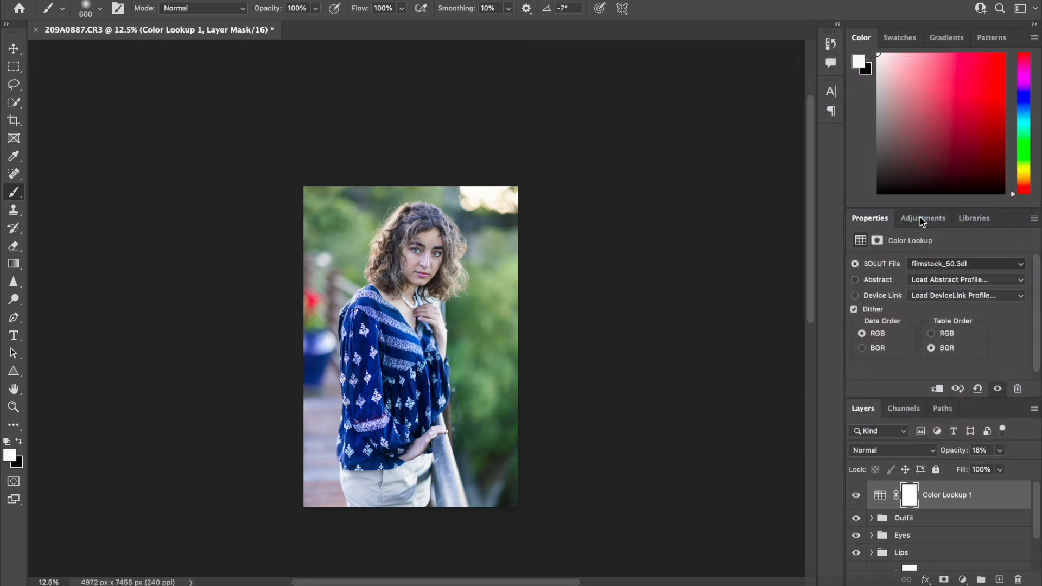
{"action": "left_click", "coordinate": [856, 496]}
{"action": "left_click", "coordinate": [857, 496]}
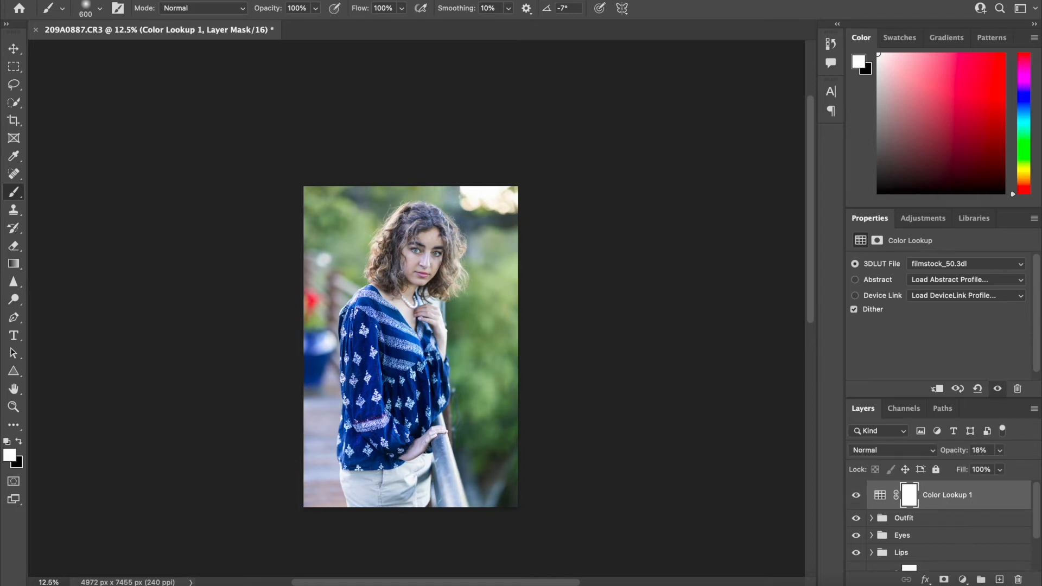
{"action": "left_click", "coordinate": [856, 496]}
{"action": "left_click", "coordinate": [857, 495]}
{"action": "left_click", "coordinate": [929, 518]}
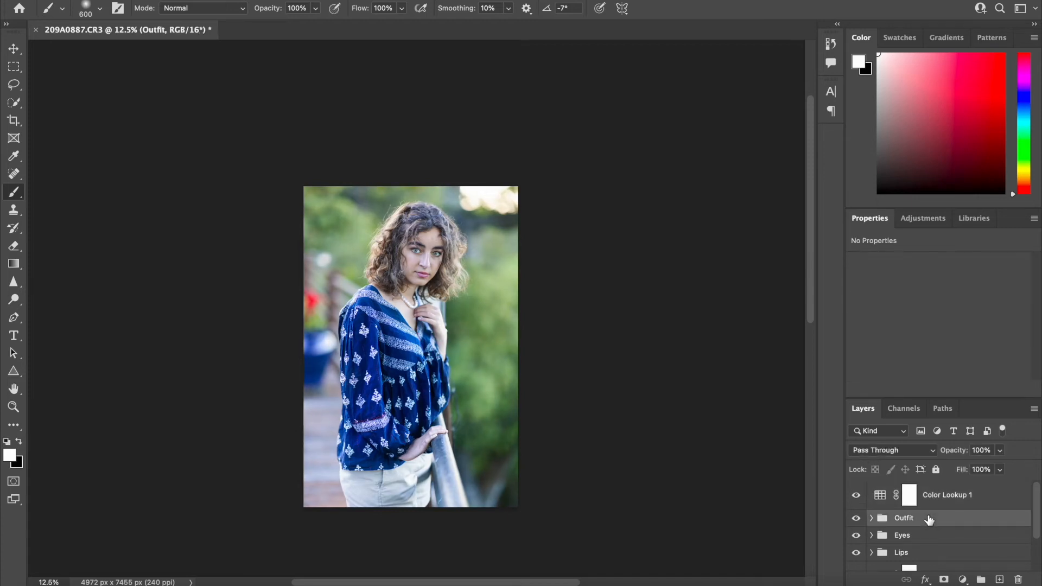
{"action": "left_click", "coordinate": [962, 579]}
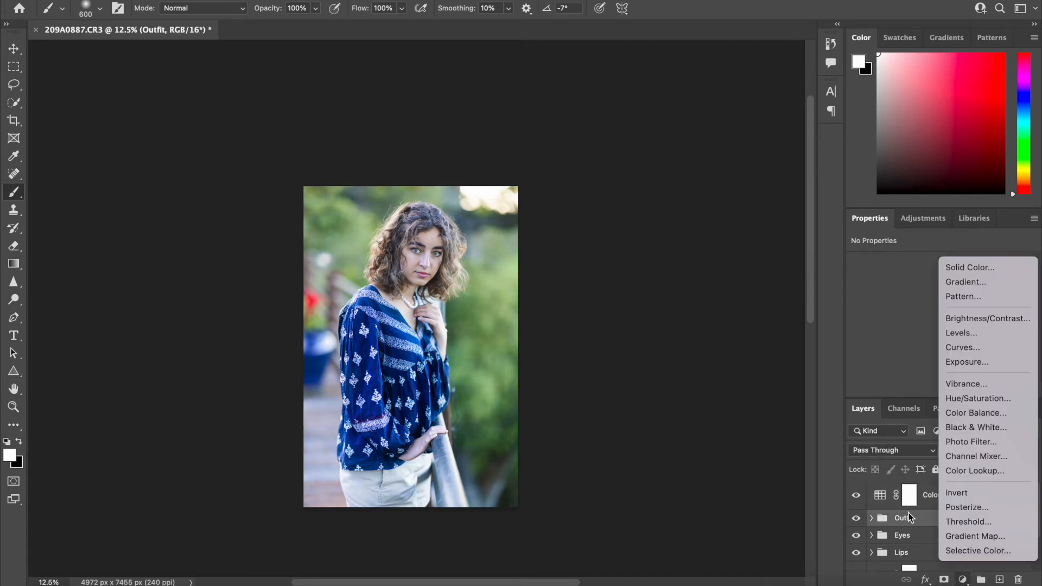
{"action": "left_click", "coordinate": [932, 496]}
{"action": "left_click", "coordinate": [932, 497]}
{"action": "left_click", "coordinate": [964, 579]}
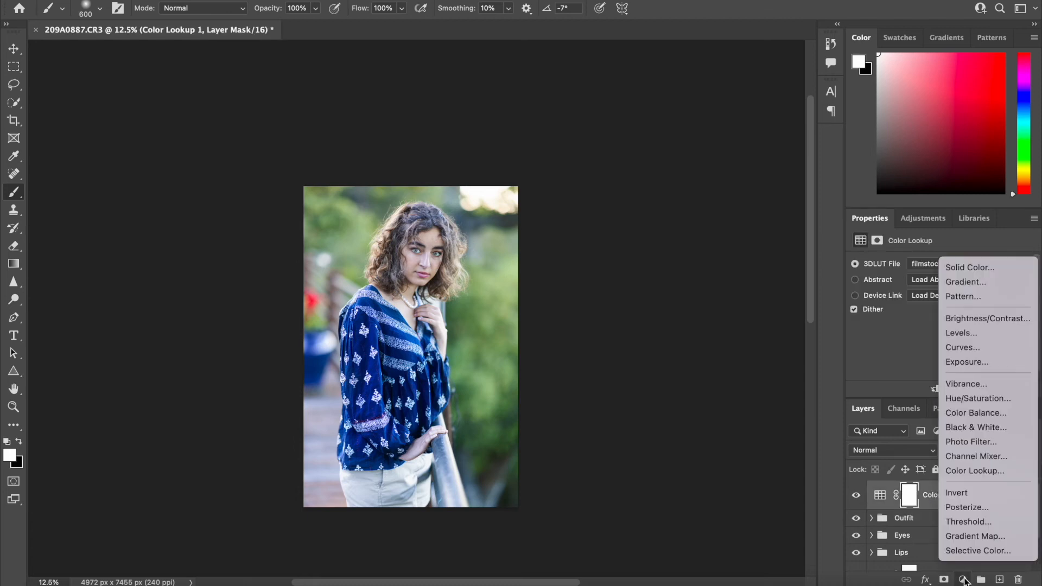
{"action": "left_click", "coordinate": [964, 580]}
Expand the Eyes group and reshape its Curves 1 adjustment, trying a steep brightening before settling on a gentle upward curve
{"action": "scroll", "coordinate": [920, 527], "scroll_direction": "down", "scroll_amount": 2}
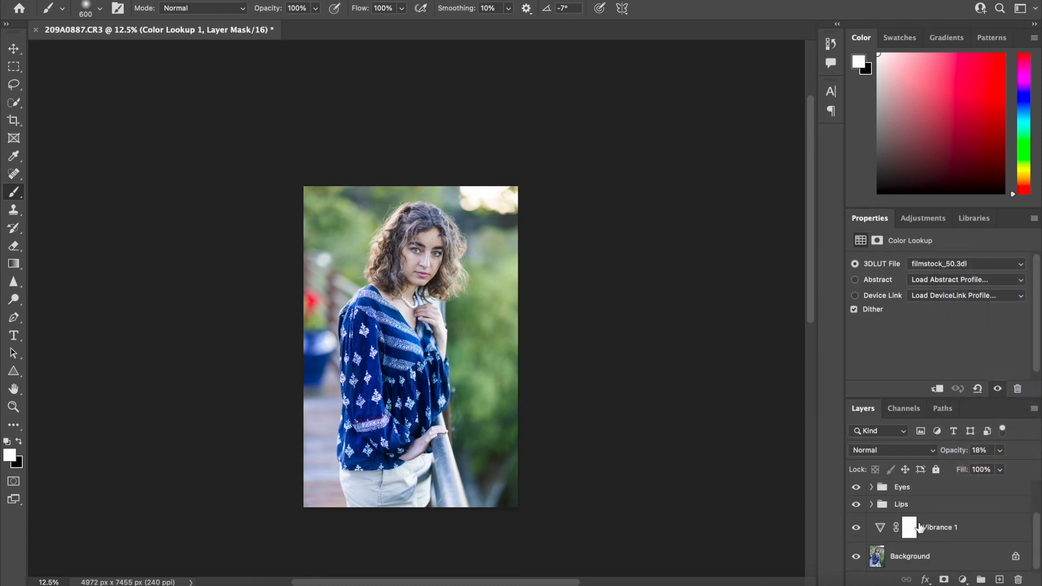
{"action": "left_click", "coordinate": [871, 498]}
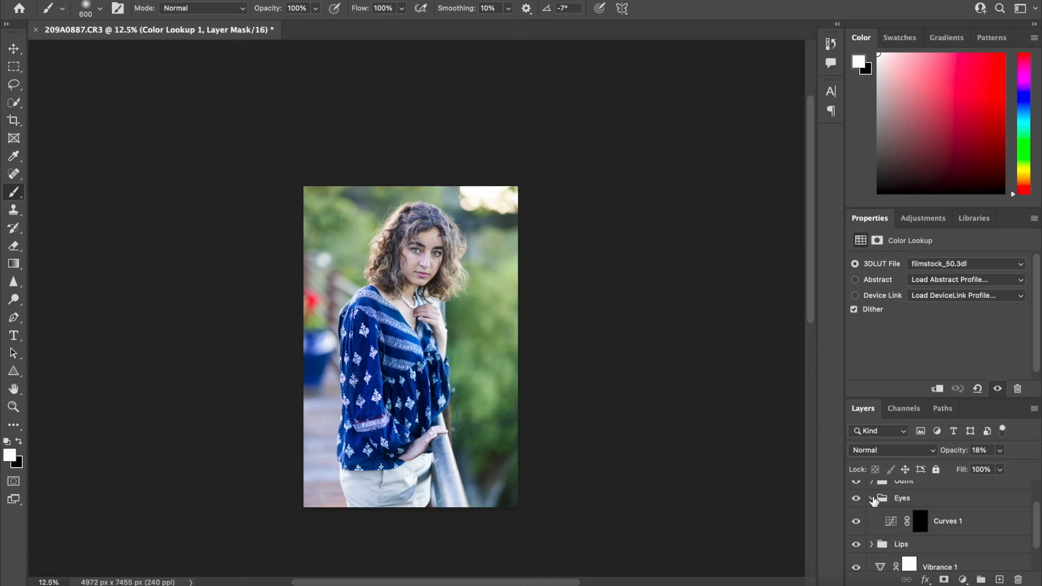
{"action": "left_click", "coordinate": [871, 498]}
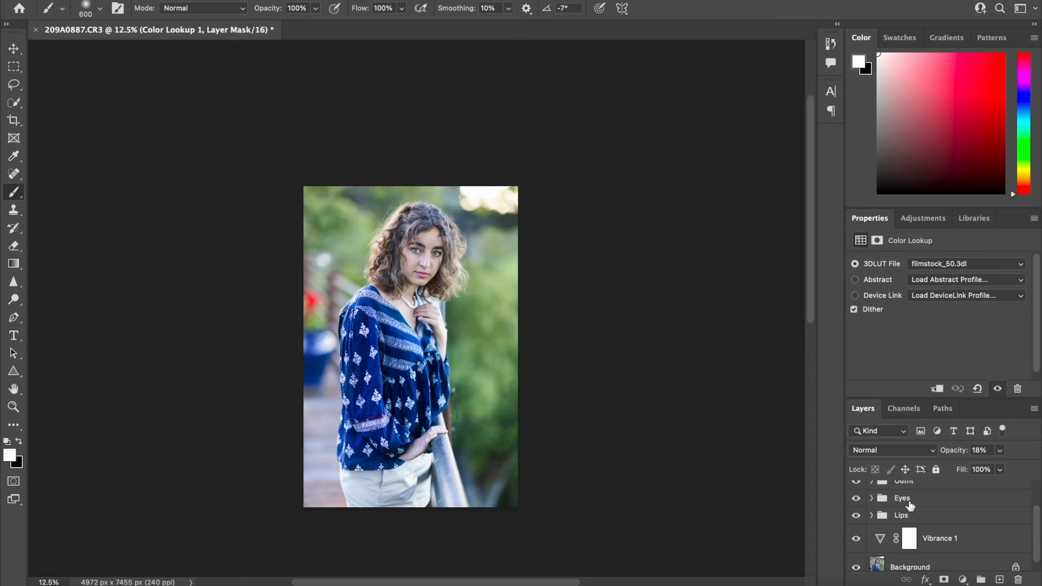
{"action": "left_click", "coordinate": [871, 499]}
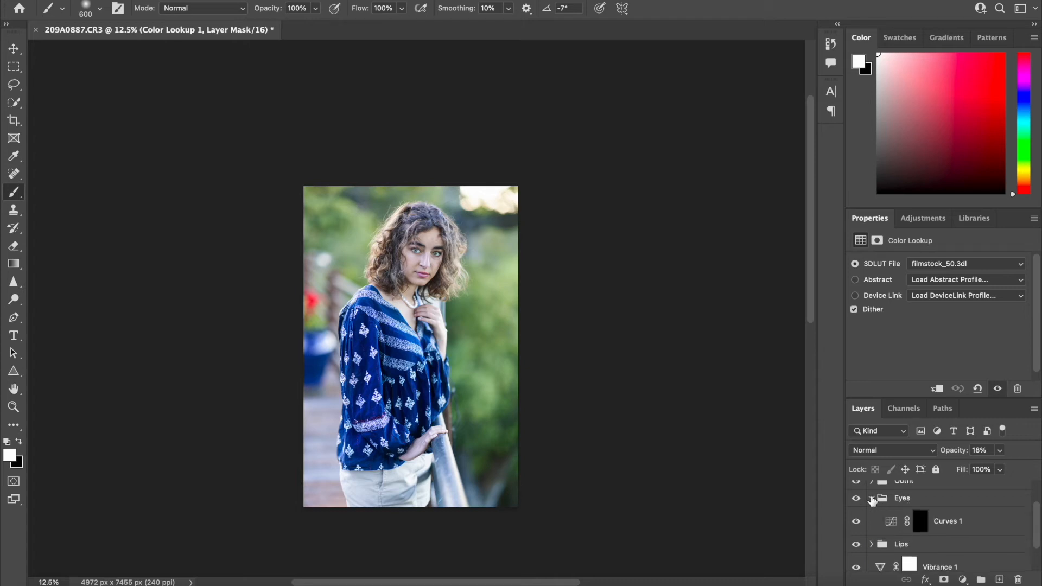
{"action": "left_click", "coordinate": [958, 522]}
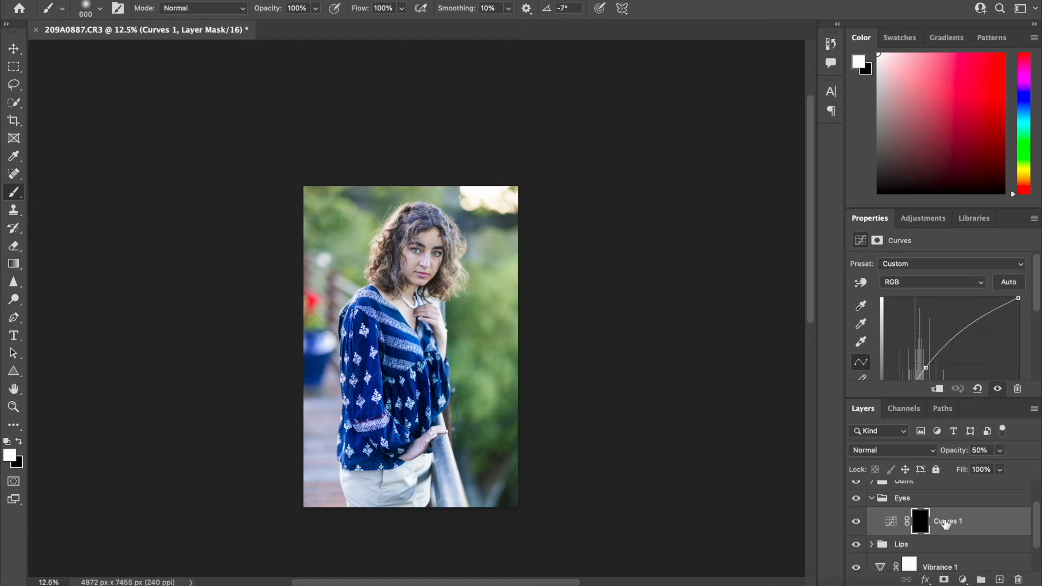
{"action": "left_click", "coordinate": [890, 522]}
{"action": "scroll", "coordinate": [956, 339], "scroll_direction": "down", "scroll_amount": 2}
{"action": "left_click_drag", "start_coordinate": [927, 315], "coordinate": [908, 300]}
{"action": "key", "text": "super+plus"}
{"action": "key", "text": "super+plus"}
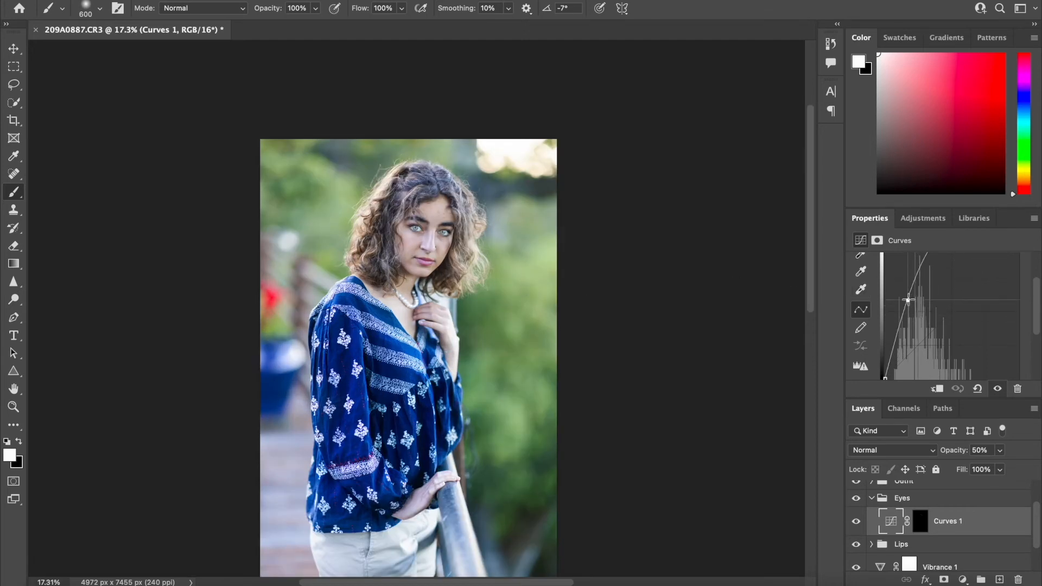
{"action": "left_click_drag", "start_coordinate": [907, 301], "coordinate": [920, 332]}
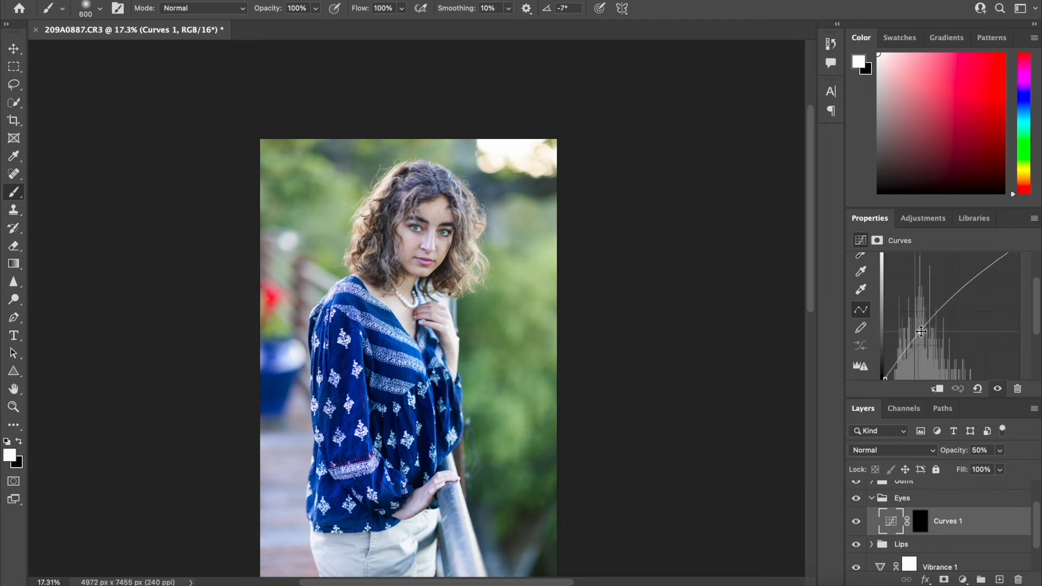
Expand the Lips group and set the Reds' Cyan value to -81% in its Selective Color 1 layer
{"action": "scroll", "coordinate": [864, 522], "scroll_direction": "down", "scroll_amount": 1}
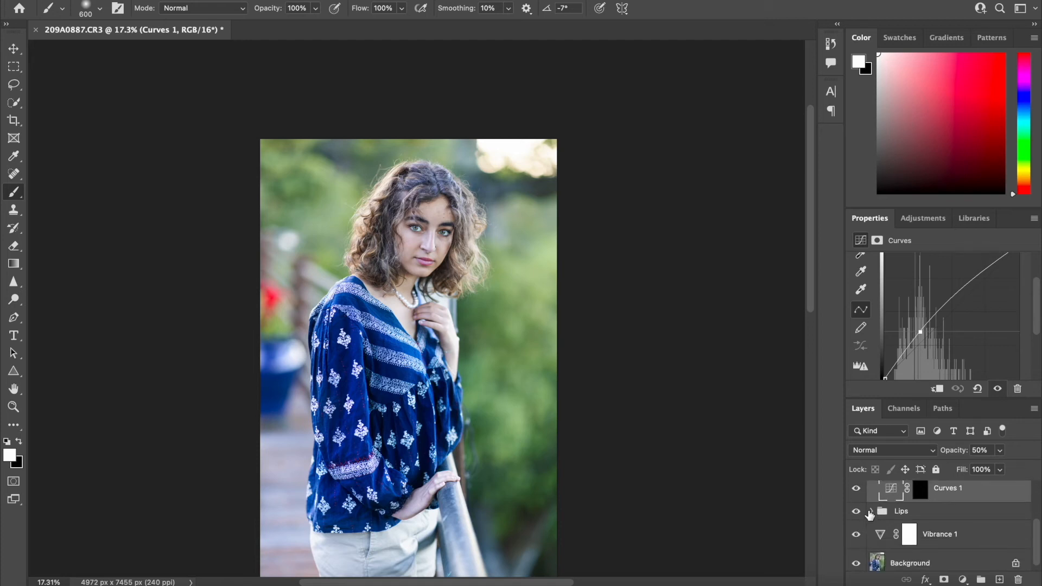
{"action": "left_click", "coordinate": [871, 511]}
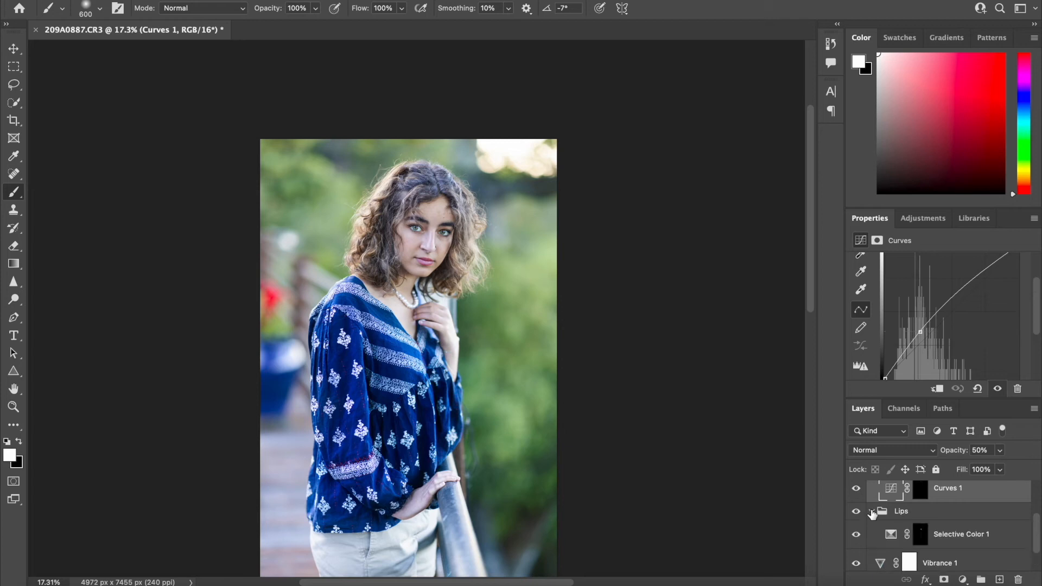
{"action": "scroll", "coordinate": [932, 541], "scroll_direction": "down", "scroll_amount": 1}
{"action": "left_click", "coordinate": [946, 525]}
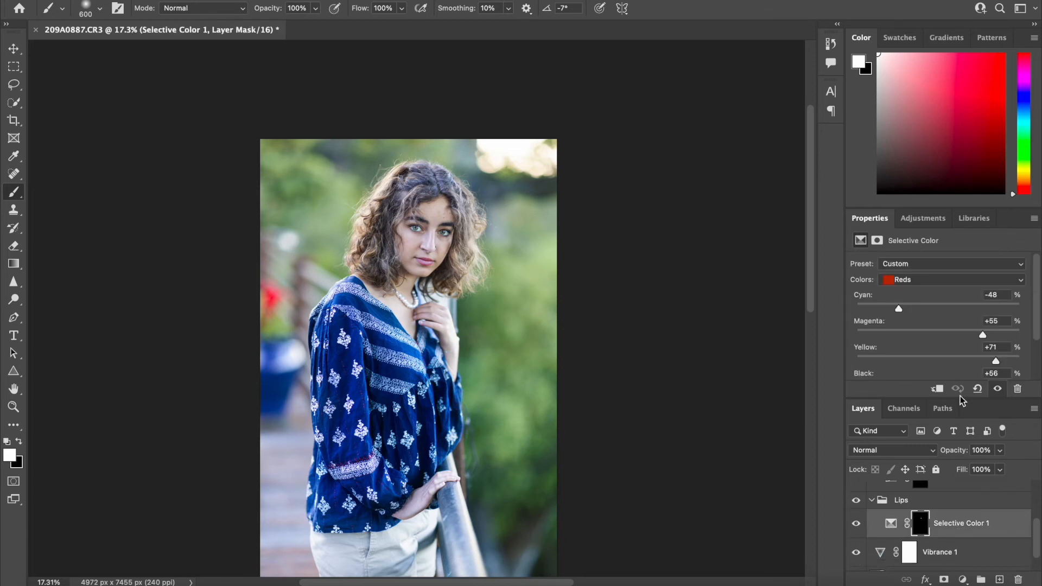
{"action": "left_click_drag", "start_coordinate": [899, 308], "coordinate": [871, 307]}
{"action": "left_click", "coordinate": [891, 529]}
Select all layers from Color Lookup 1 down to Vibrance 1 and combine them into one group above the Background
{"action": "scroll", "coordinate": [951, 513], "scroll_direction": "up", "scroll_amount": 2}
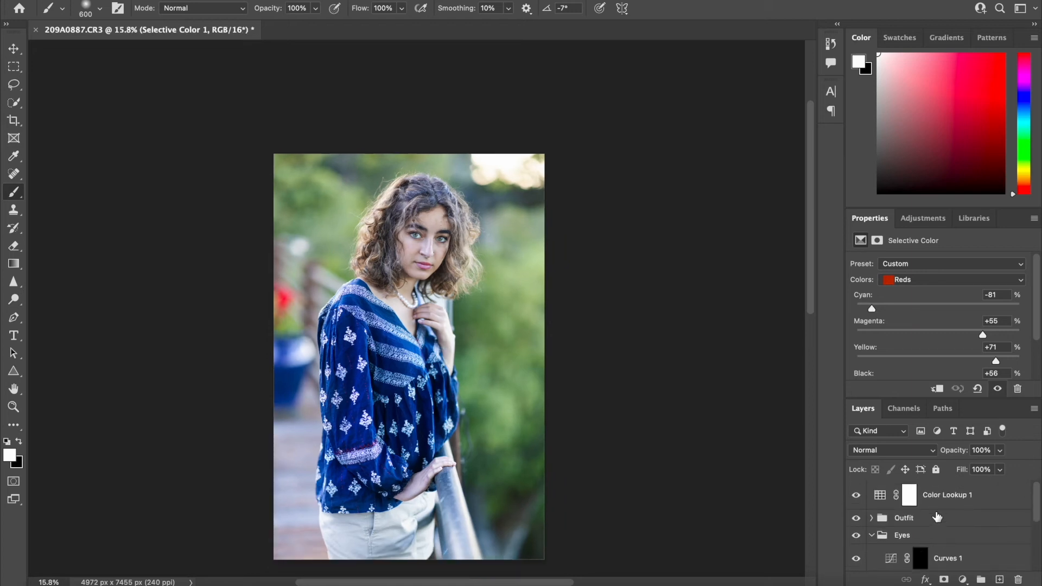
{"action": "key", "text": "super+minus"}
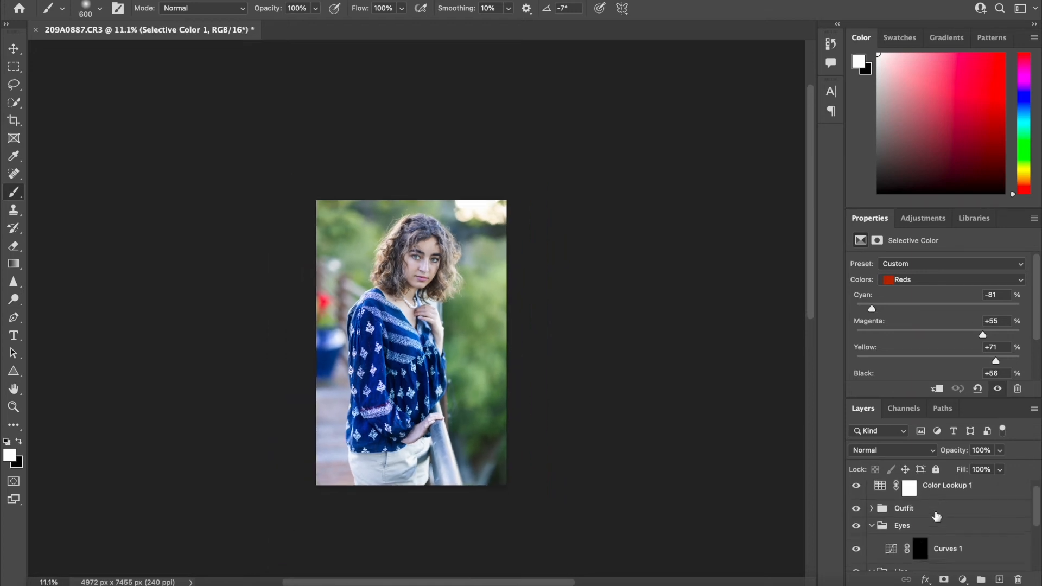
{"action": "left_click", "coordinate": [947, 504]}
{"action": "scroll", "coordinate": [947, 505], "scroll_direction": "down", "scroll_amount": 3}
{"action": "scroll", "coordinate": [947, 505], "scroll_direction": "up", "scroll_amount": 3}
{"action": "scroll", "coordinate": [919, 509], "scroll_direction": "down", "scroll_amount": 1}
{"action": "scroll", "coordinate": [918, 509], "scroll_direction": "down", "scroll_amount": 1}
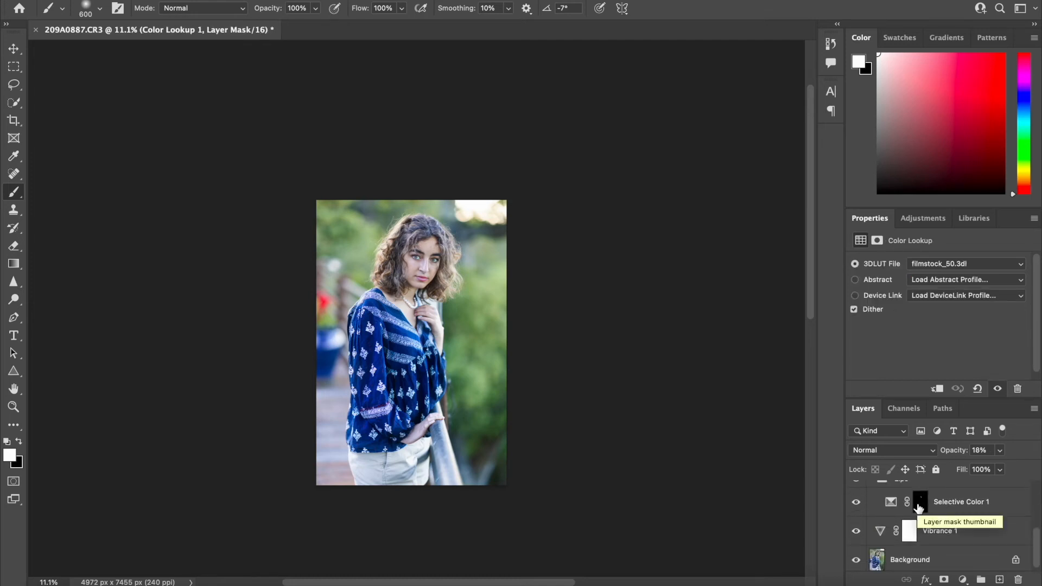
{"action": "scroll", "coordinate": [919, 509], "scroll_direction": "up", "scroll_amount": 5}
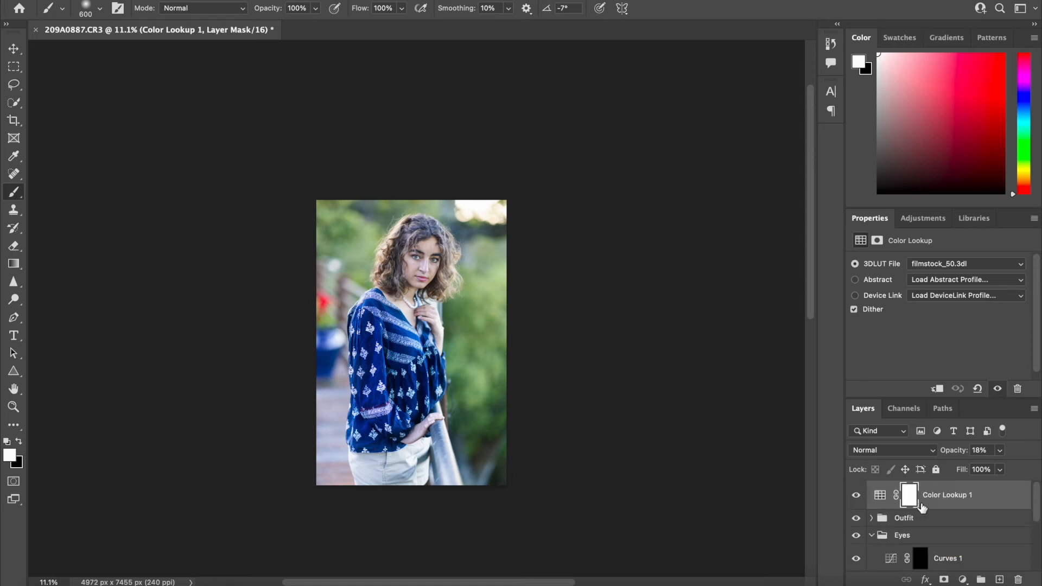
{"action": "left_click", "coordinate": [985, 498]}
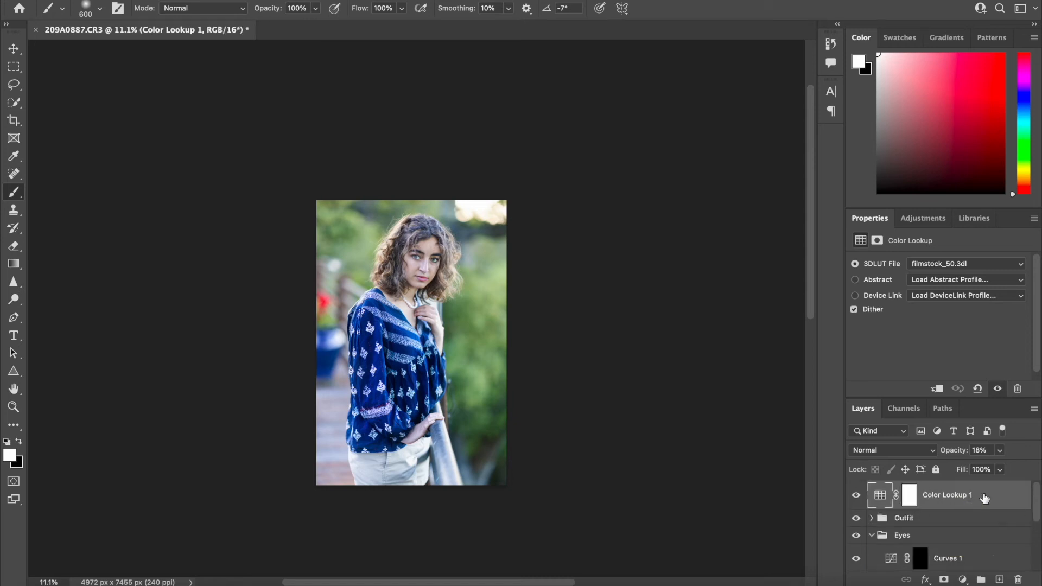
{"action": "scroll", "coordinate": [983, 505], "scroll_direction": "down", "scroll_amount": 10}
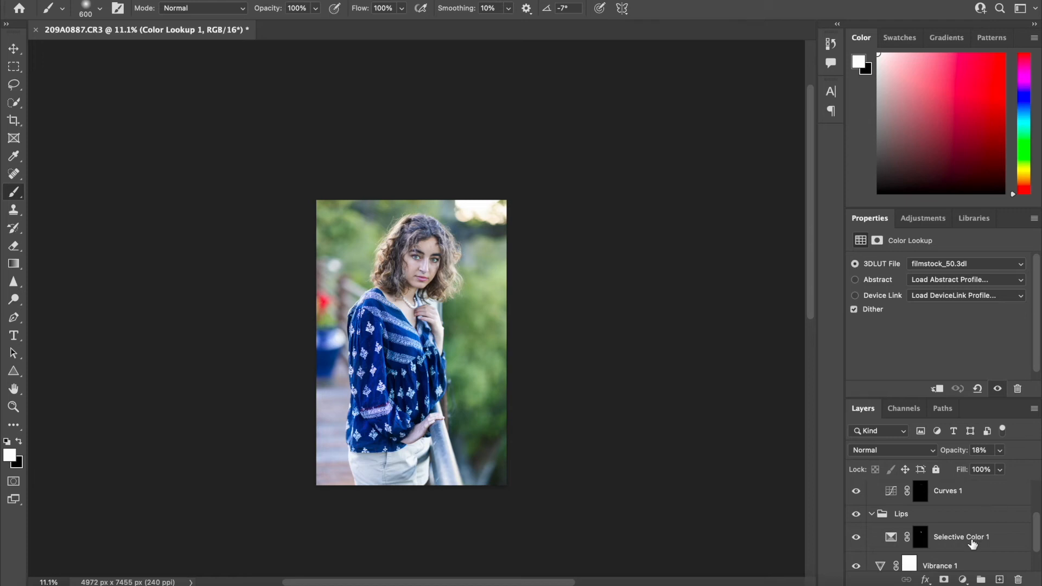
{"action": "left_click", "coordinate": [978, 527], "text": "shift"}
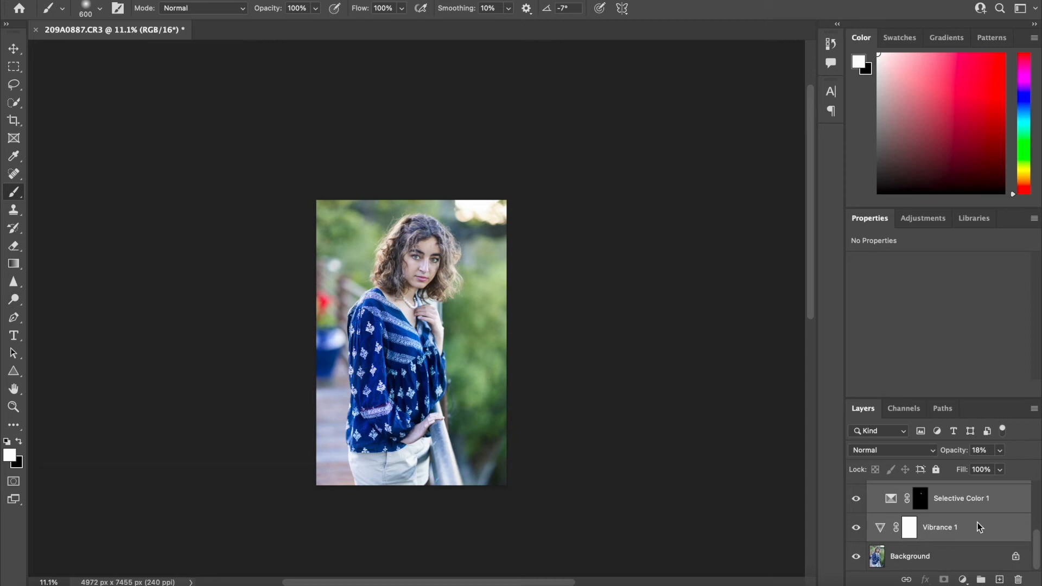
{"action": "key", "text": "super+g"}
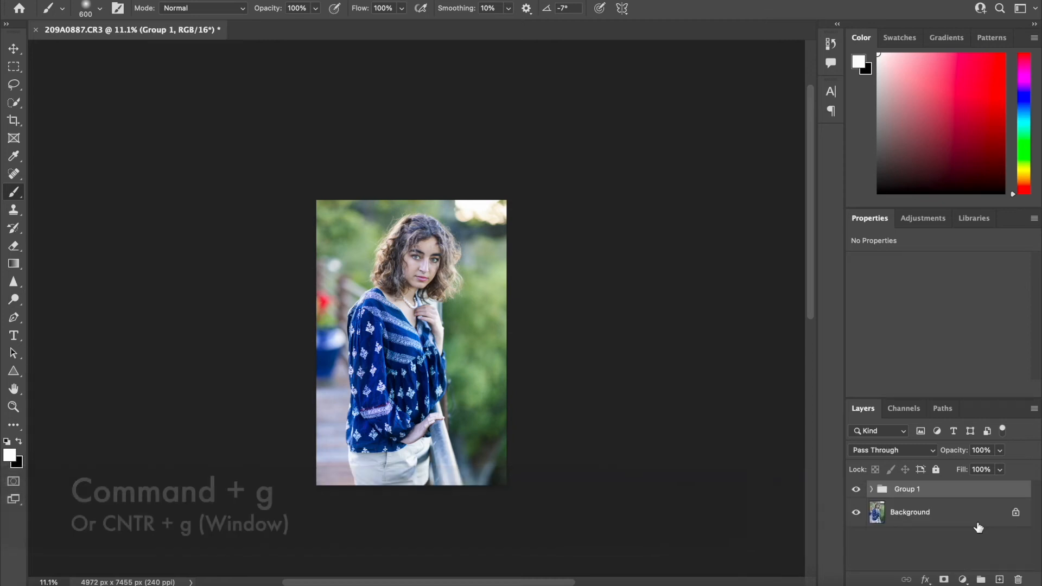
Rename the new group Editing and compare the image with and without it
{"action": "double_click", "coordinate": [916, 489]}
{"action": "type", "text": "Editing"}
{"action": "key", "text": "Return"}
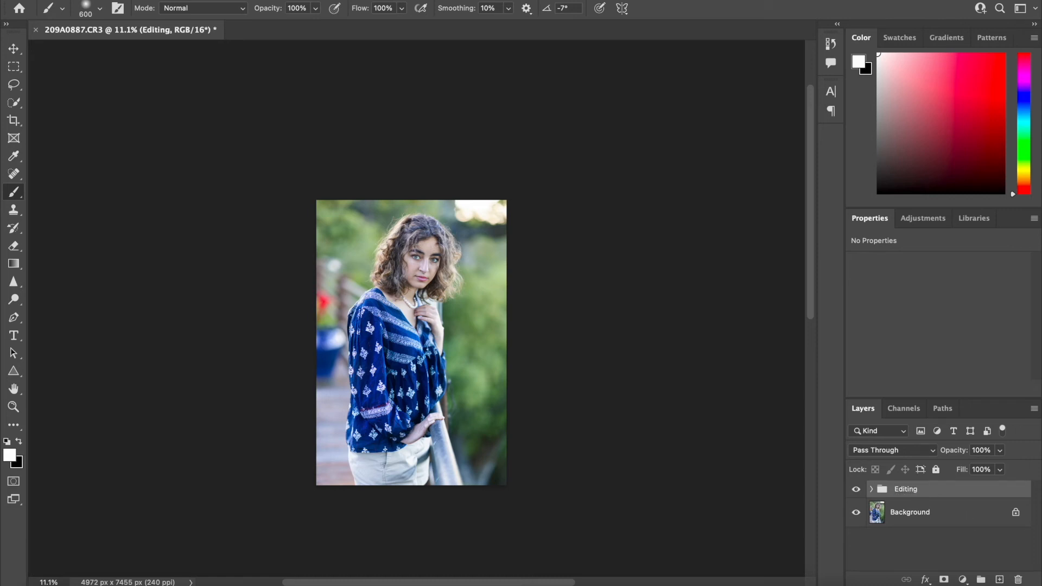
{"action": "left_click", "coordinate": [856, 491]}
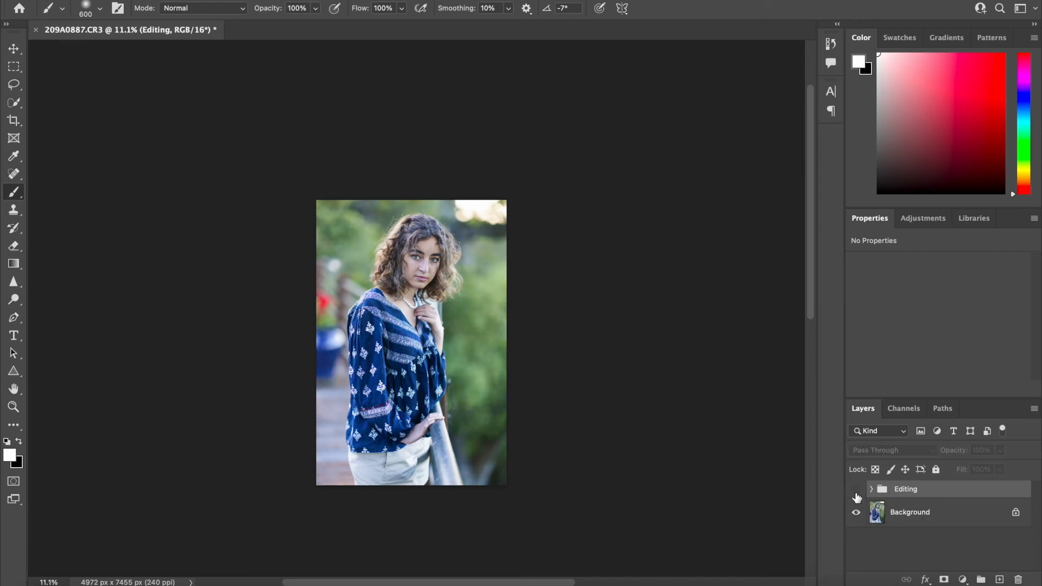
{"action": "left_click", "coordinate": [856, 490]}
{"action": "left_click", "coordinate": [856, 490]}
{"action": "left_click", "coordinate": [856, 490]}
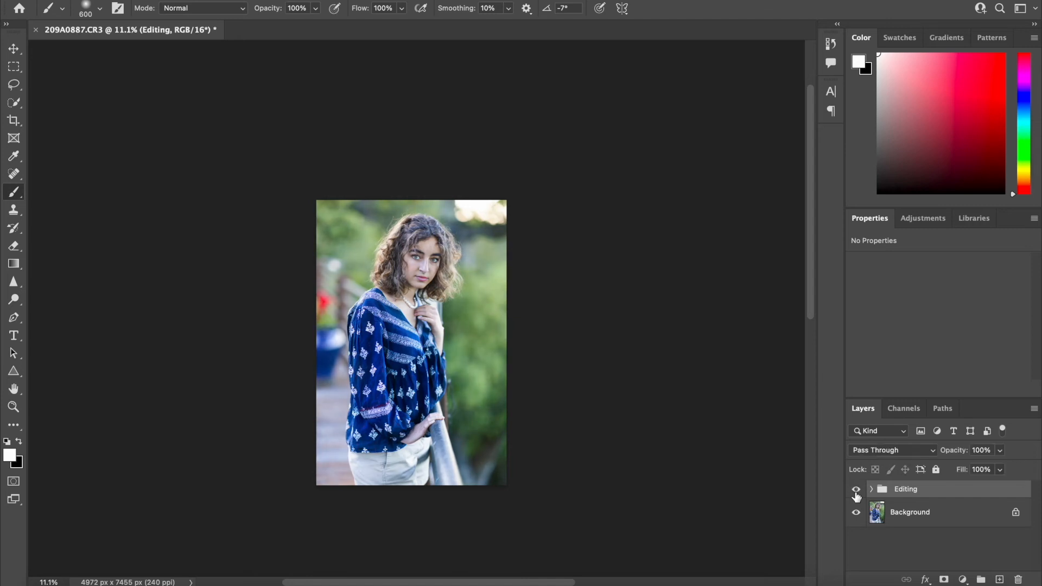
Add a Levels layer above Color Lookup 1 in the Editing group with midtones 0.87, white input 234 and white output 251
{"action": "left_click", "coordinate": [872, 489]}
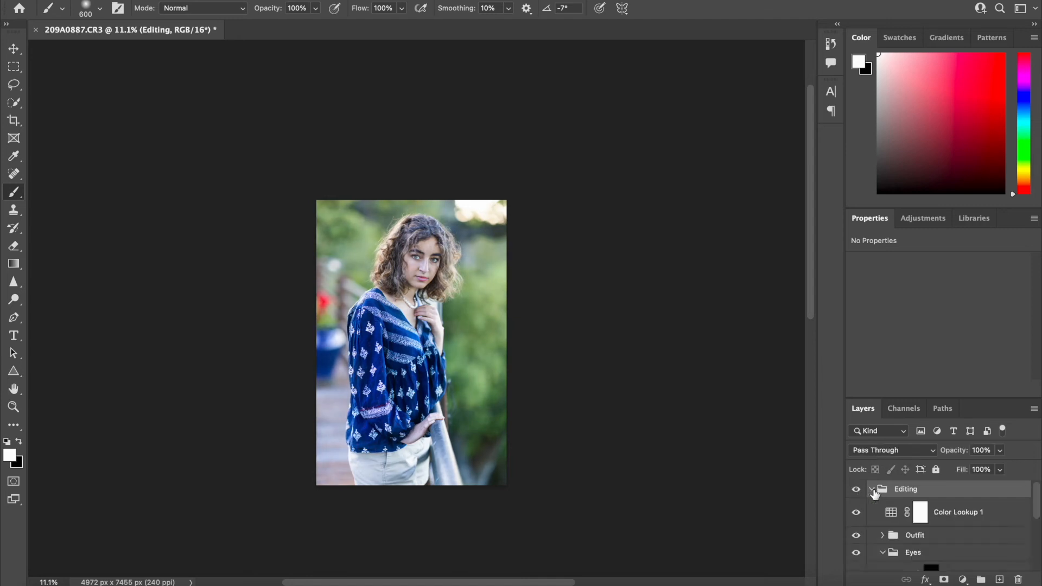
{"action": "left_click", "coordinate": [944, 512]}
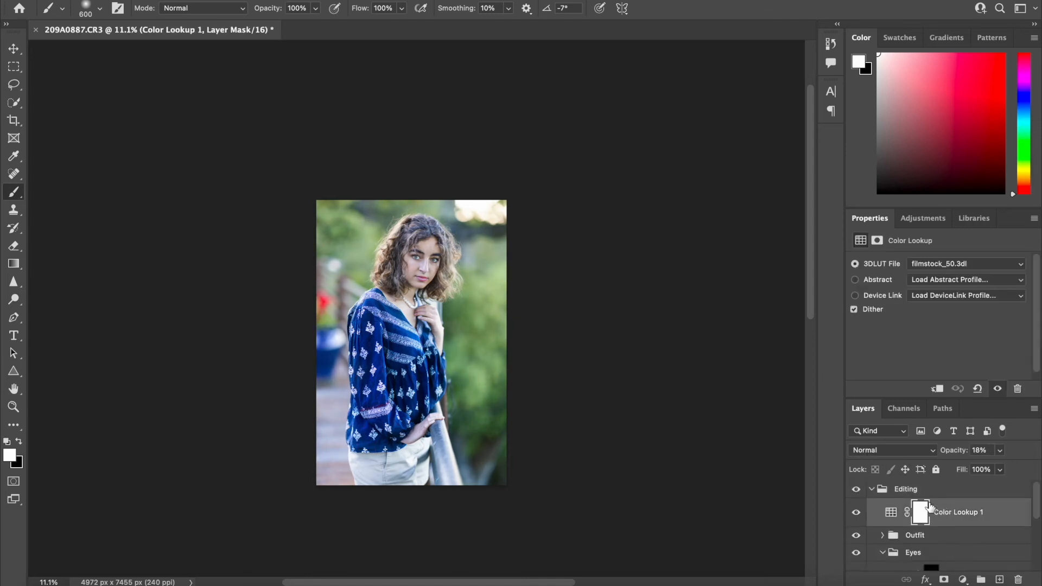
{"action": "left_click", "coordinate": [963, 579]}
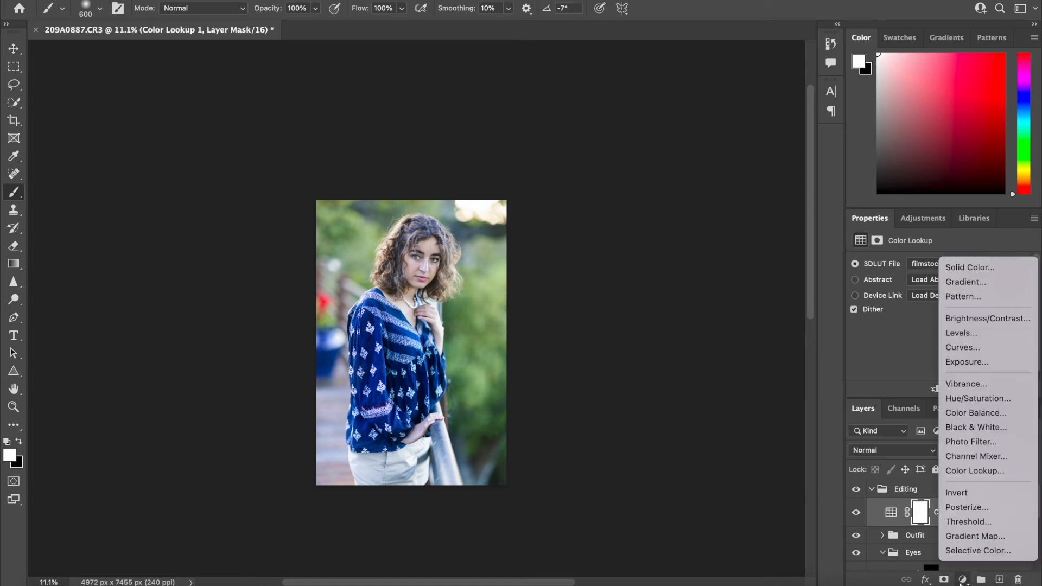
{"action": "left_click", "coordinate": [950, 333]}
{"action": "left_click_drag", "start_coordinate": [949, 347], "coordinate": [955, 346]}
{"action": "mouse_move", "coordinate": [1022, 348]}
{"action": "left_mouse_down"}
{"action": "mouse_move", "coordinate": [1008, 346]}
{"action": "mouse_move", "coordinate": [1021, 342]}
{"action": "left_mouse_up"}
{"action": "scroll", "coordinate": [1011, 344], "scroll_direction": "down", "scroll_amount": 3}
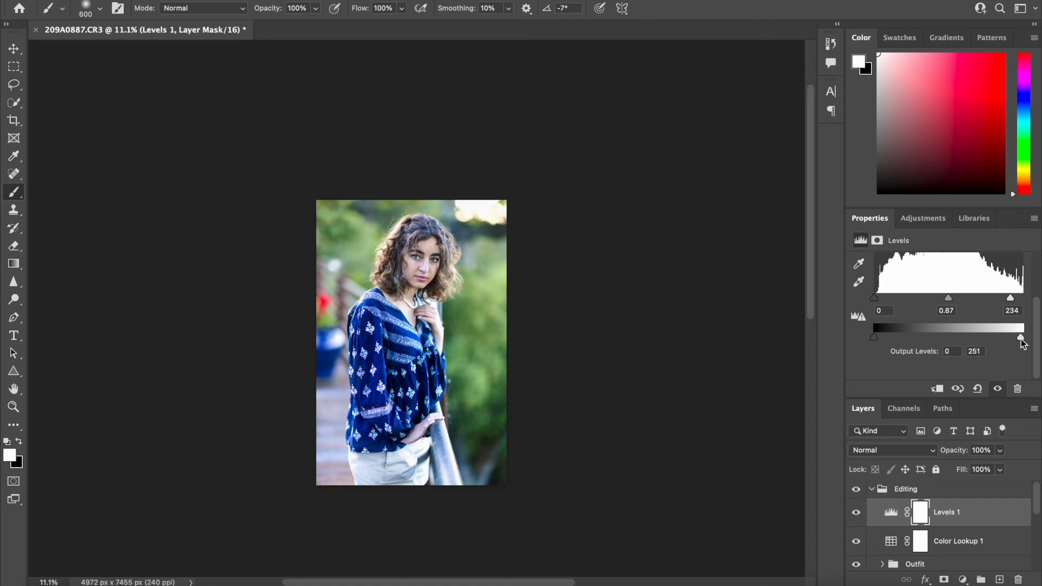
Soften the Levels layer to midtones 0.90 and white input 244, comparing the image with and without the layer and the Editing group
{"action": "left_click", "coordinate": [857, 513]}
{"action": "left_click", "coordinate": [856, 514]}
{"action": "left_click_drag", "start_coordinate": [1011, 299], "coordinate": [951, 301]}
{"action": "left_click", "coordinate": [855, 513]}
{"action": "left_click", "coordinate": [855, 514]}
{"action": "left_click", "coordinate": [856, 489]}
{"action": "left_click", "coordinate": [856, 489]}
{"action": "left_click", "coordinate": [893, 512]}
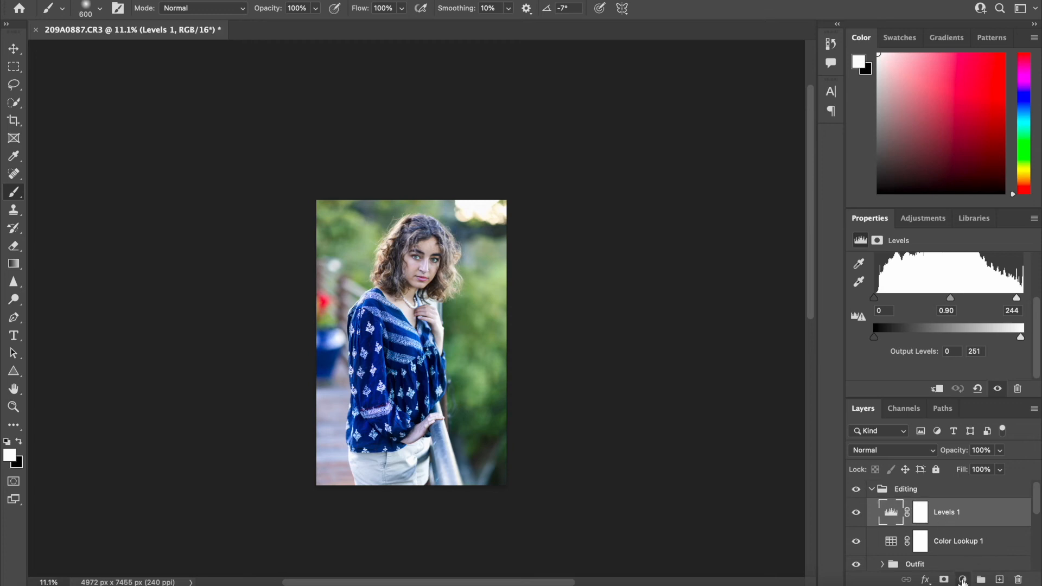
Add a second Color Lookup layer at 26% opacity above Levels 1, trying LateSunset.3DL before choosing the Crisp_Warm.look LUT
{"action": "left_click", "coordinate": [962, 579]}
{"action": "left_click", "coordinate": [950, 473]}
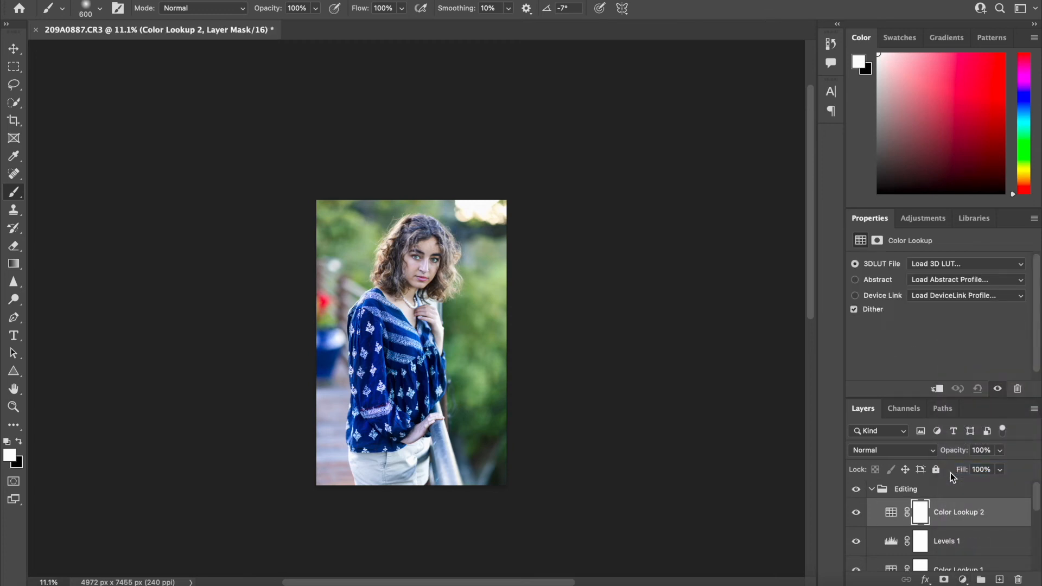
{"action": "left_click", "coordinate": [930, 265]}
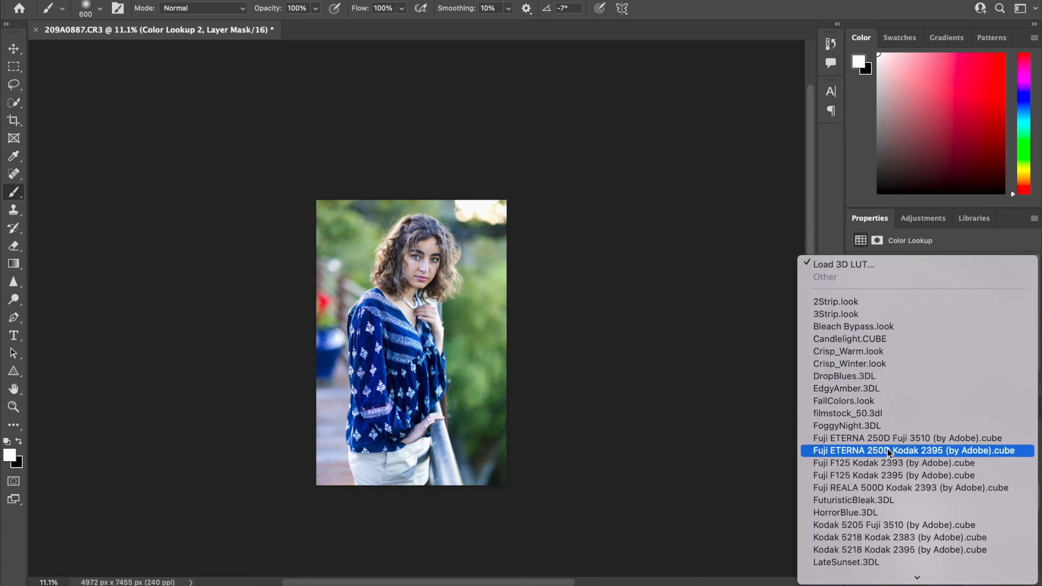
{"action": "scroll", "coordinate": [887, 450], "scroll_direction": "down", "scroll_amount": 3}
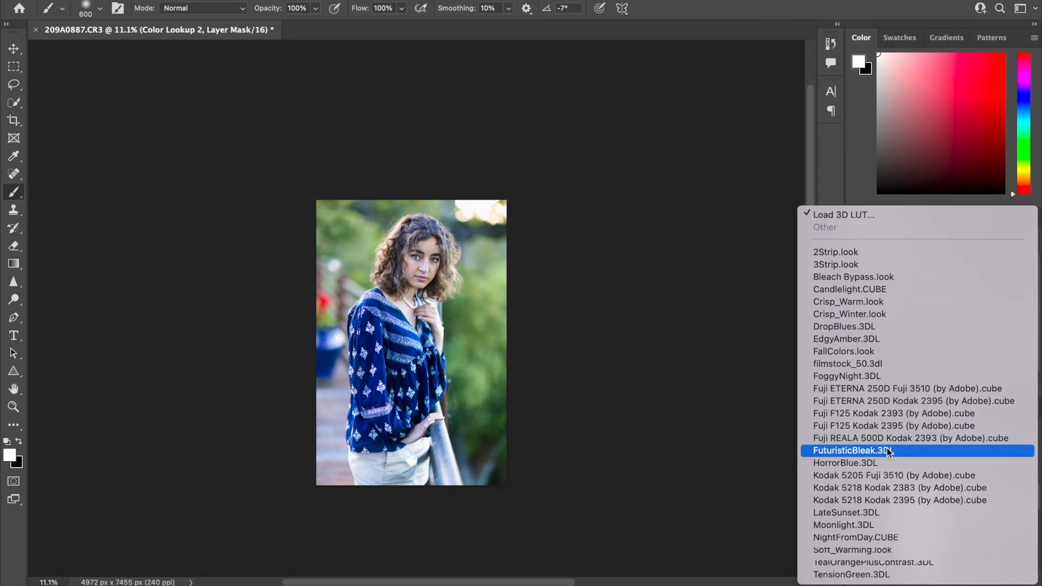
{"action": "left_click", "coordinate": [867, 514]}
{"action": "left_click", "coordinate": [1000, 469]}
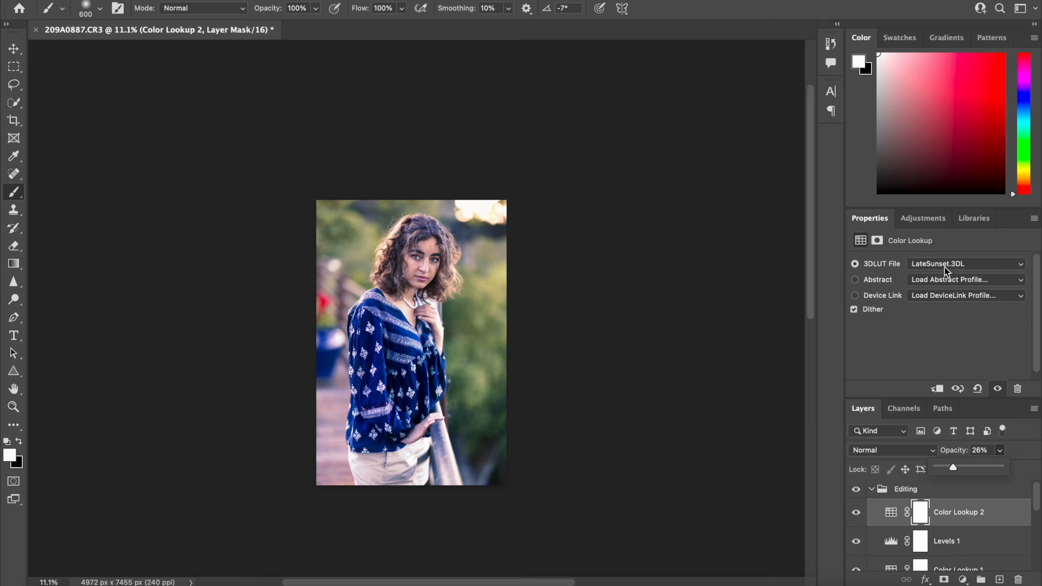
{"action": "left_click", "coordinate": [959, 265]}
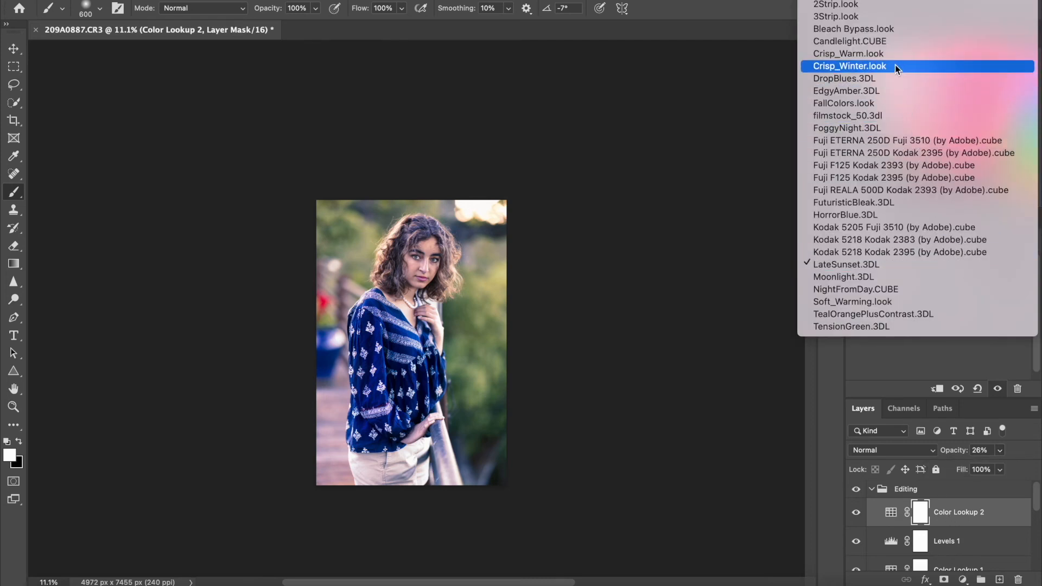
{"action": "left_click", "coordinate": [897, 50]}
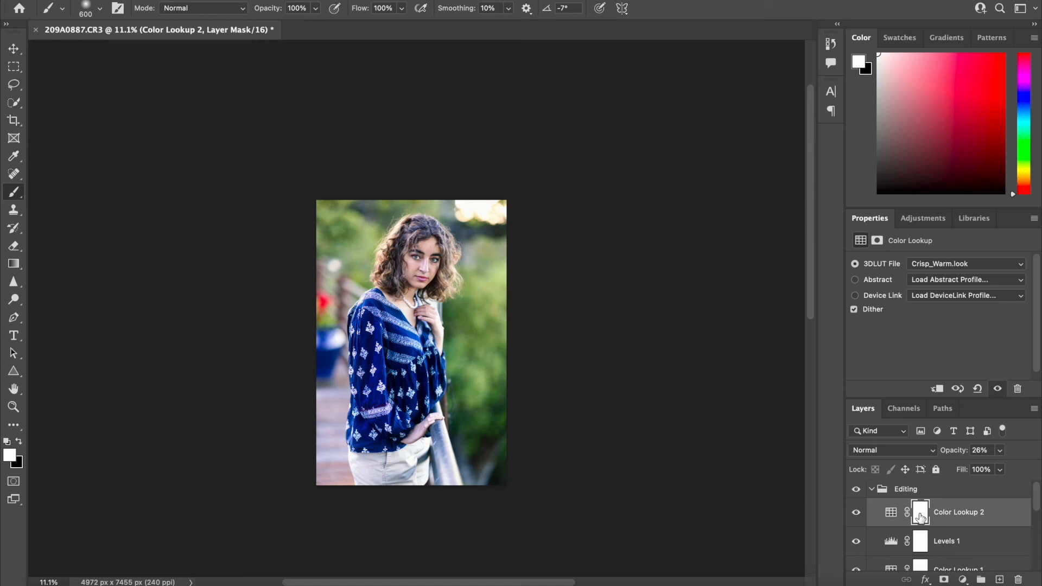
Invert the Color Lookup 2 mask and paint the effect back over the background on both sides of the woman with a 1100 px brush
{"action": "key", "text": "super+i"}
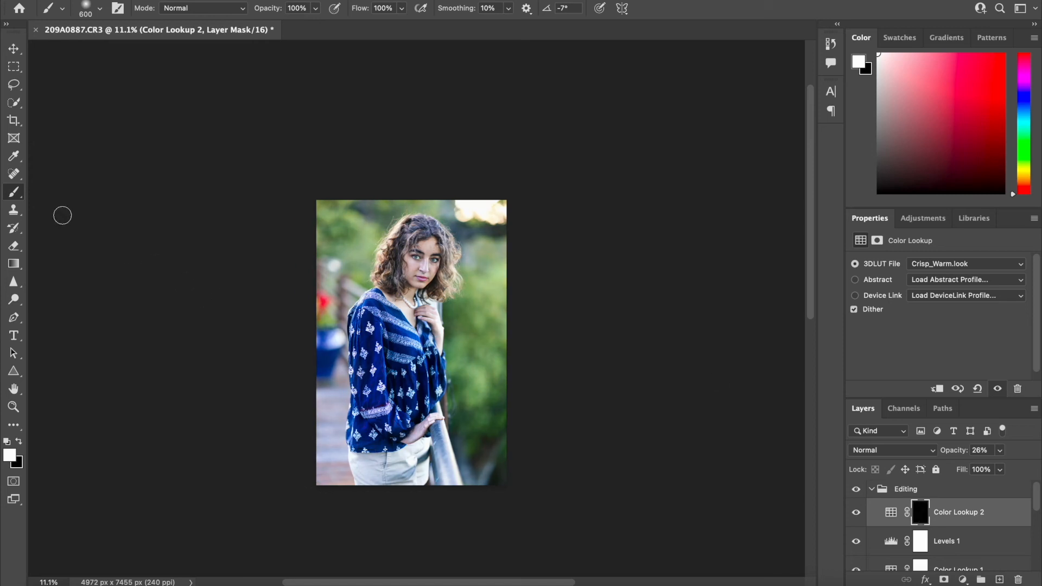
{"action": "key", "text": "bracketright"}
{"action": "key", "text": "bracketright"}
{"action": "key", "text": "bracketright"}
{"action": "key", "text": "bracketright"}
{"action": "key", "text": "bracketright"}
{"action": "left_click_drag", "start_coordinate": [372, 222], "coordinate": [347, 245]}
{"action": "mouse_move", "coordinate": [477, 286]}
{"action": "left_mouse_down"}
{"action": "mouse_move", "coordinate": [498, 267]}
{"action": "mouse_move", "coordinate": [484, 263]}
{"action": "mouse_move", "coordinate": [498, 283]}
{"action": "mouse_move", "coordinate": [476, 277]}
{"action": "mouse_move", "coordinate": [516, 298]}
{"action": "left_mouse_up"}
Change the Color Lookup 2 layer's LUT to HorrorBlue.3DL and lower the layer's opacity to 11%
{"action": "left_click", "coordinate": [890, 515]}
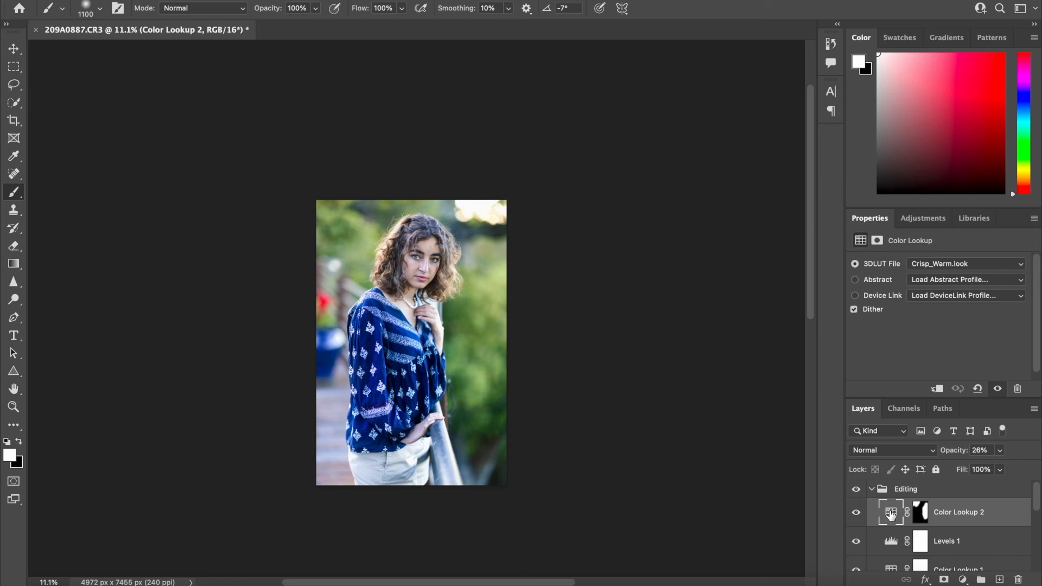
{"action": "left_click", "coordinate": [930, 266]}
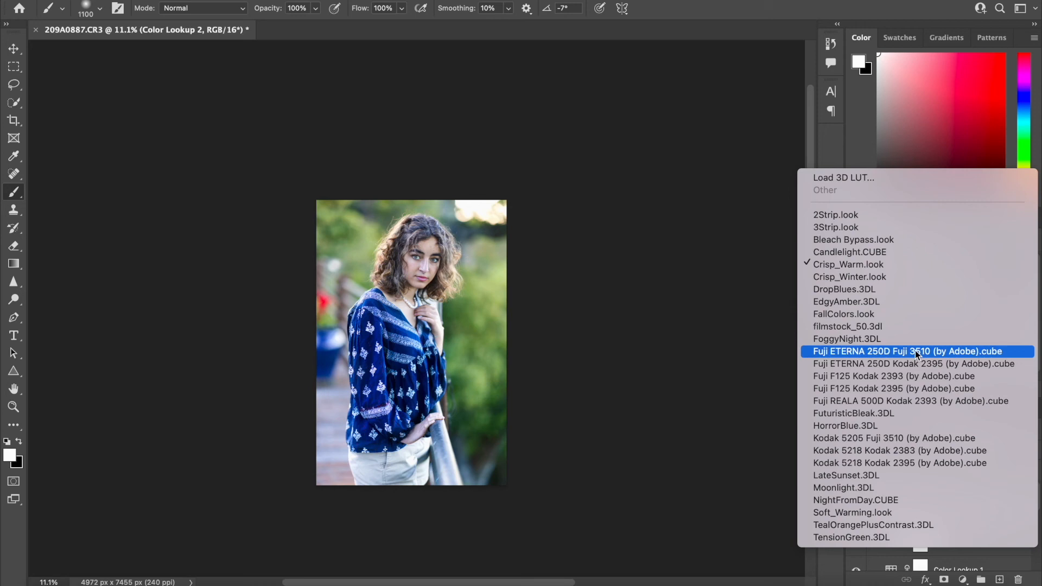
{"action": "left_click", "coordinate": [886, 427]}
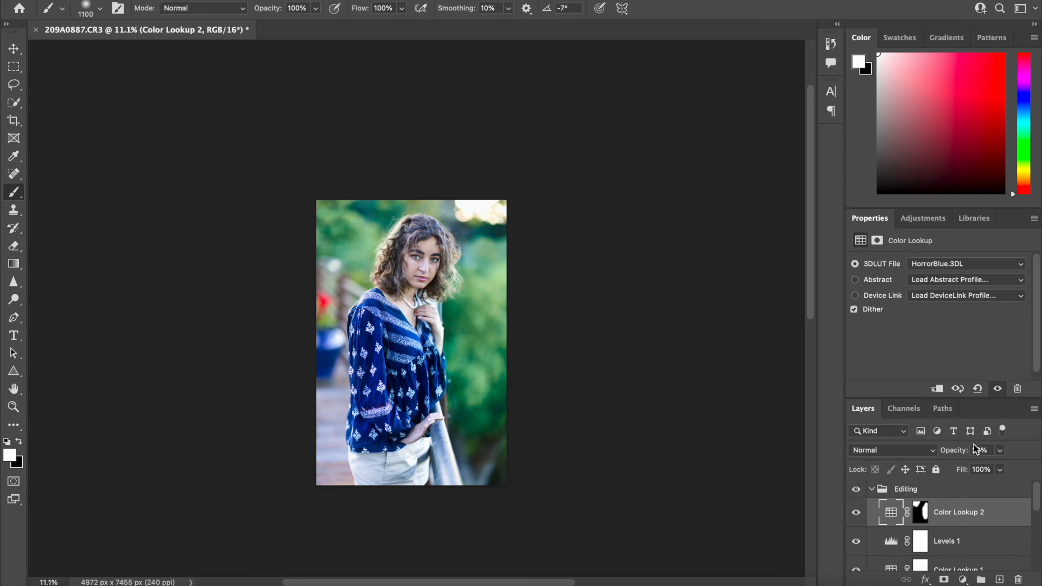
{"action": "left_click", "coordinate": [999, 450]}
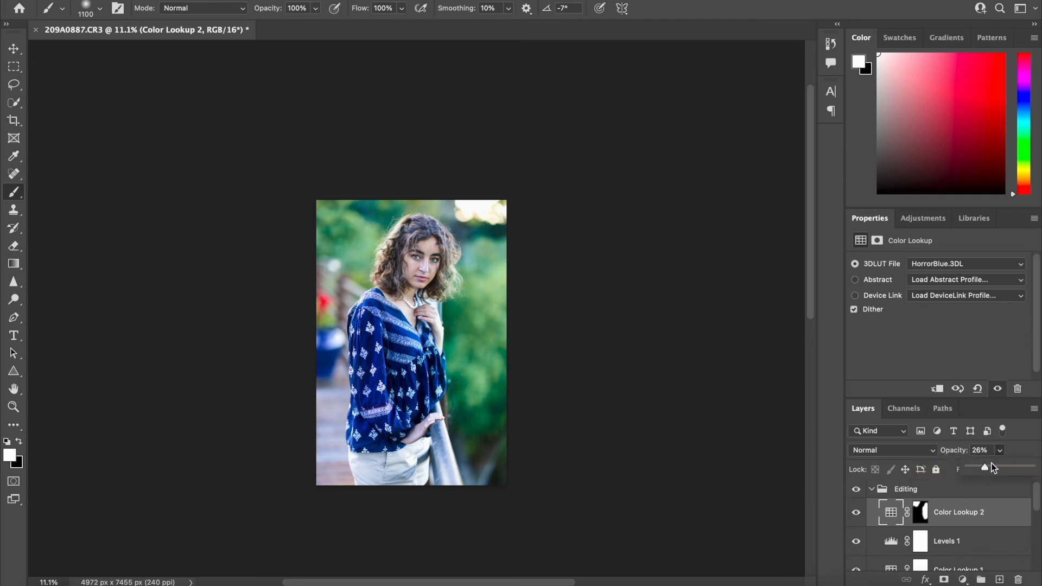
{"action": "left_click_drag", "start_coordinate": [986, 468], "coordinate": [977, 470]}
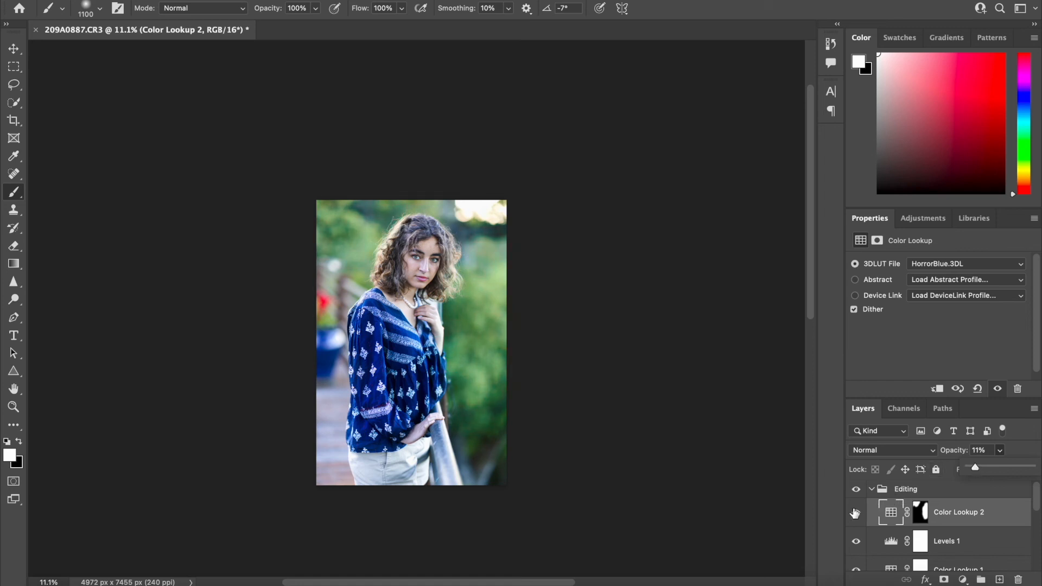
Compare the image with and without the Color Lookup 2 layer and the whole Editing group, collapsing the group
{"action": "left_click", "coordinate": [855, 513]}
{"action": "left_click", "coordinate": [855, 513]}
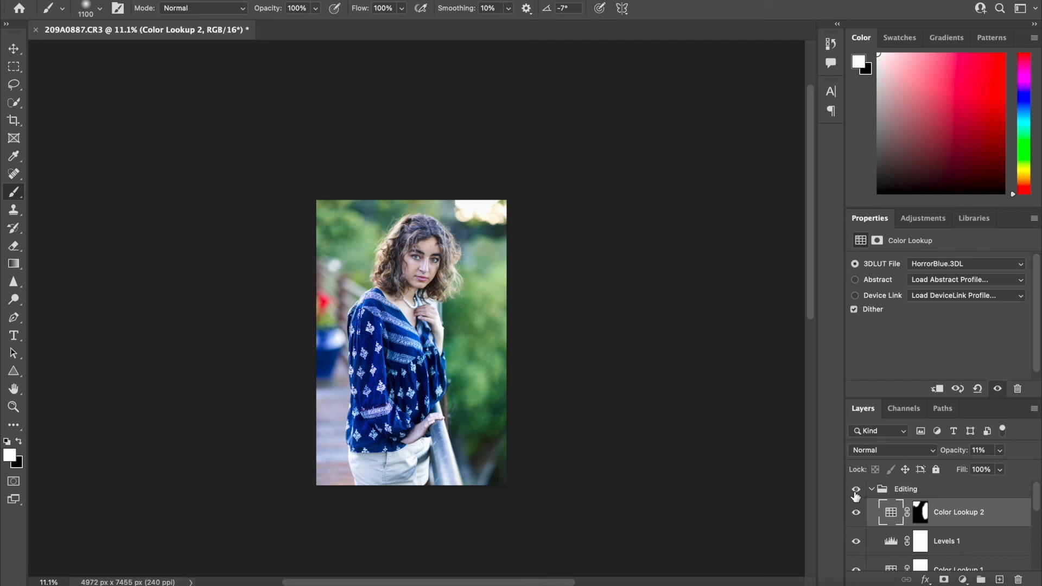
{"action": "left_click", "coordinate": [855, 491]}
{"action": "left_click", "coordinate": [856, 491]}
{"action": "left_click", "coordinate": [871, 490]}
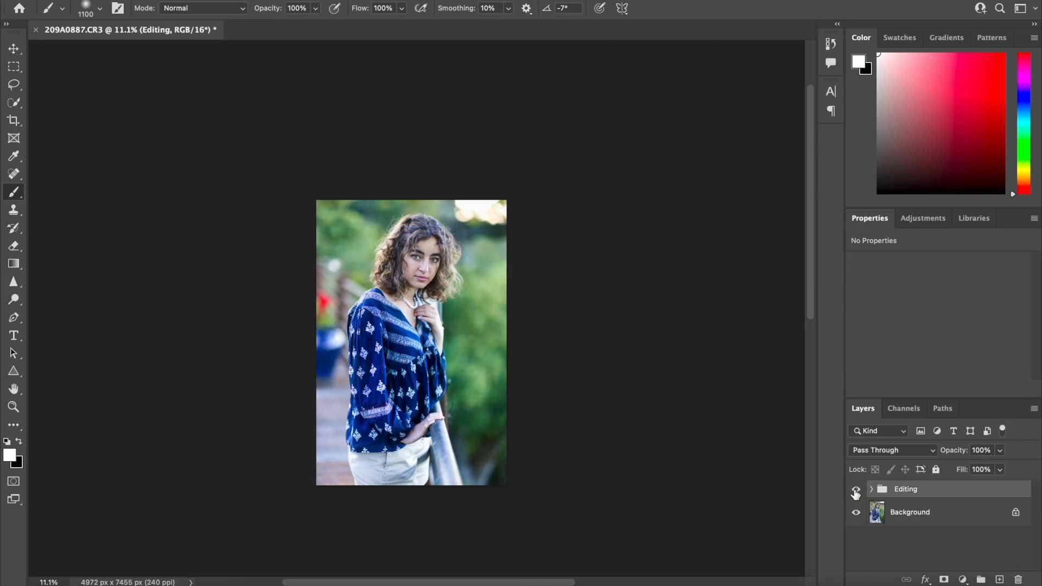
{"action": "left_click", "coordinate": [855, 491]}
{"action": "left_click", "coordinate": [855, 491]}
Save the edited portrait, switch to Lightroom Classic and select 209A0887-Edit.tif after viewing the last photo in its stack for comparison
{"action": "key", "text": "super+s"}
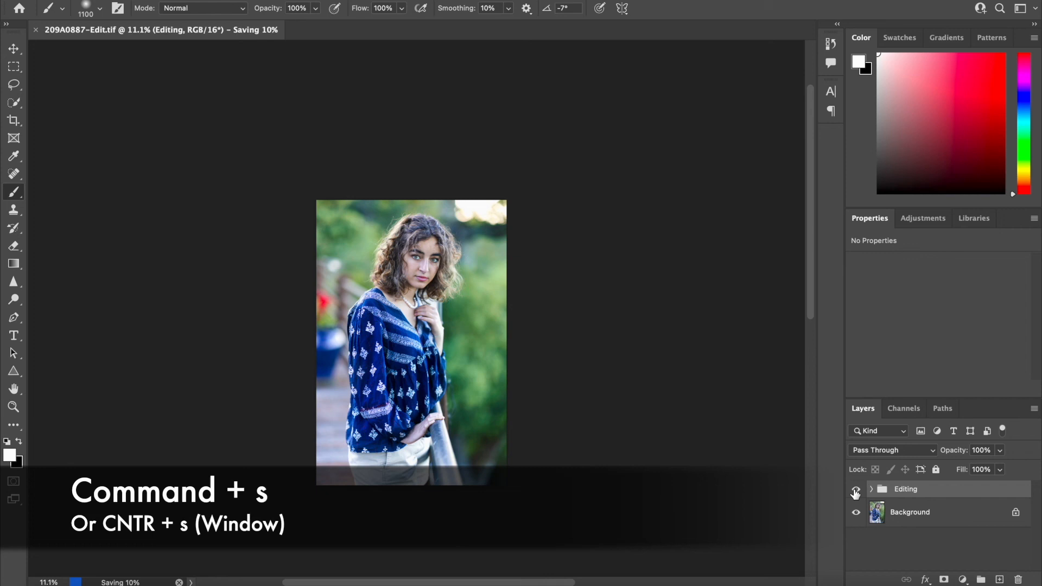
{"action": "mouse_move", "coordinate": [749, 570]}
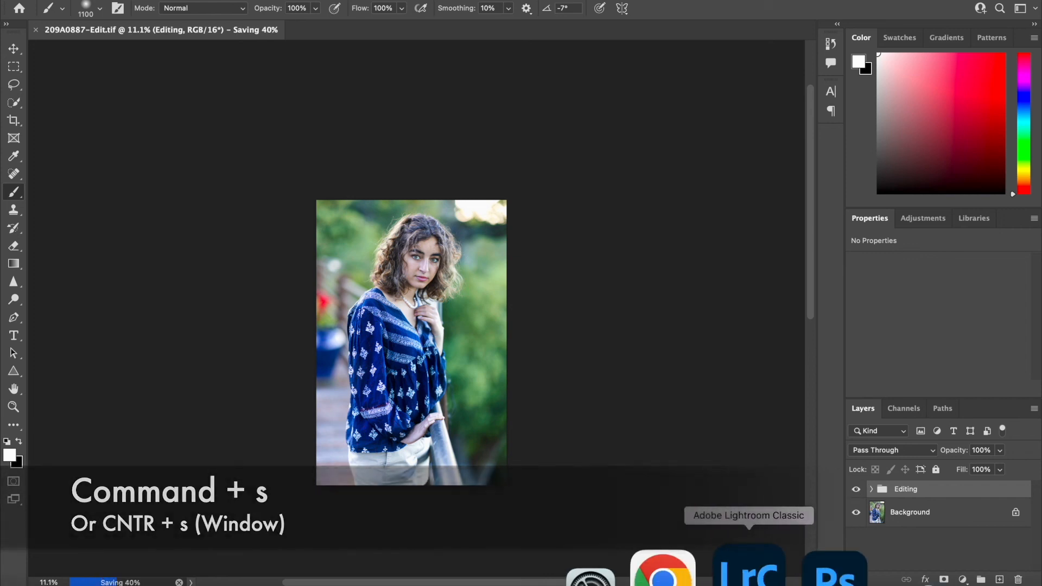
{"action": "left_click", "coordinate": [748, 570]}
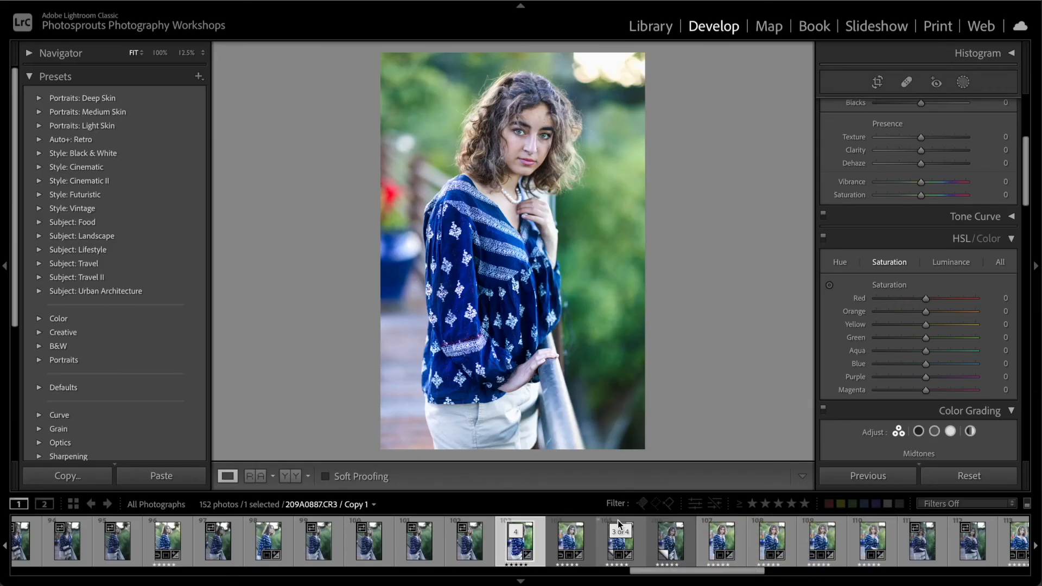
{"action": "left_click", "coordinate": [663, 546]}
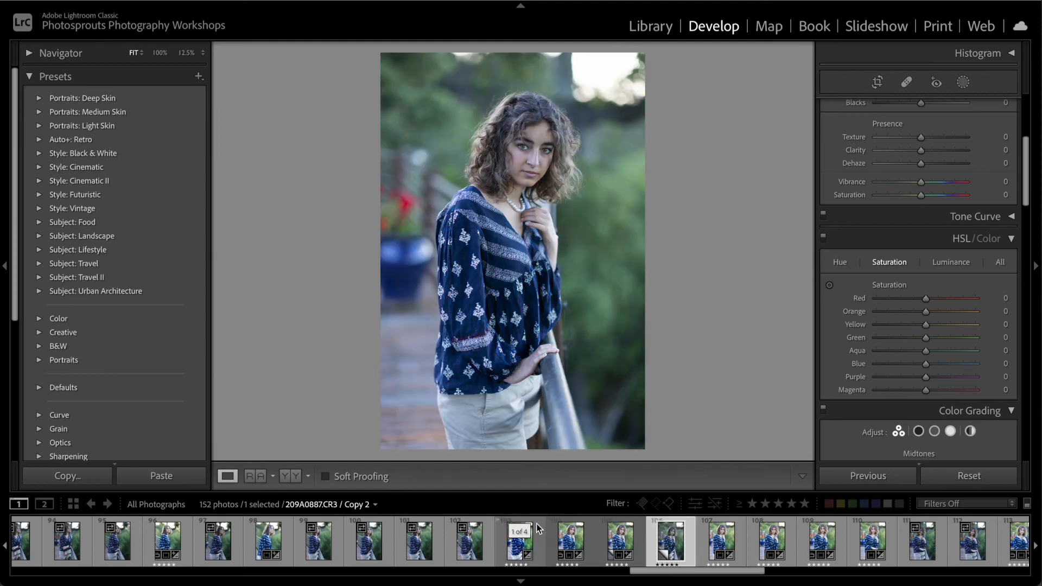
{"action": "left_click", "coordinate": [510, 553]}
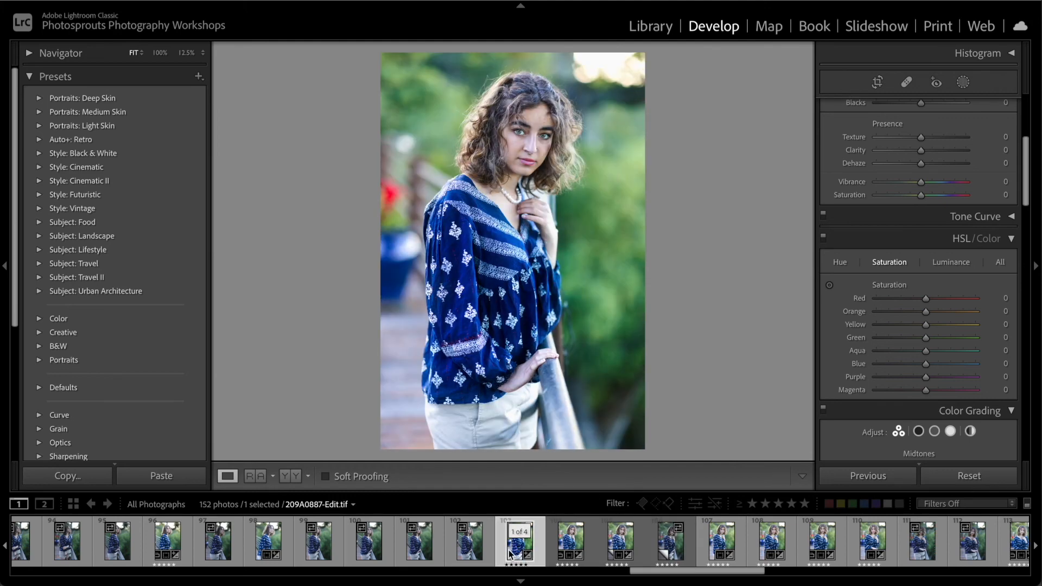
Set the edited photo's Contrast to +6, Highlights to +15 and Shadows to +5
{"action": "scroll", "coordinate": [932, 325], "scroll_direction": "up", "scroll_amount": 5}
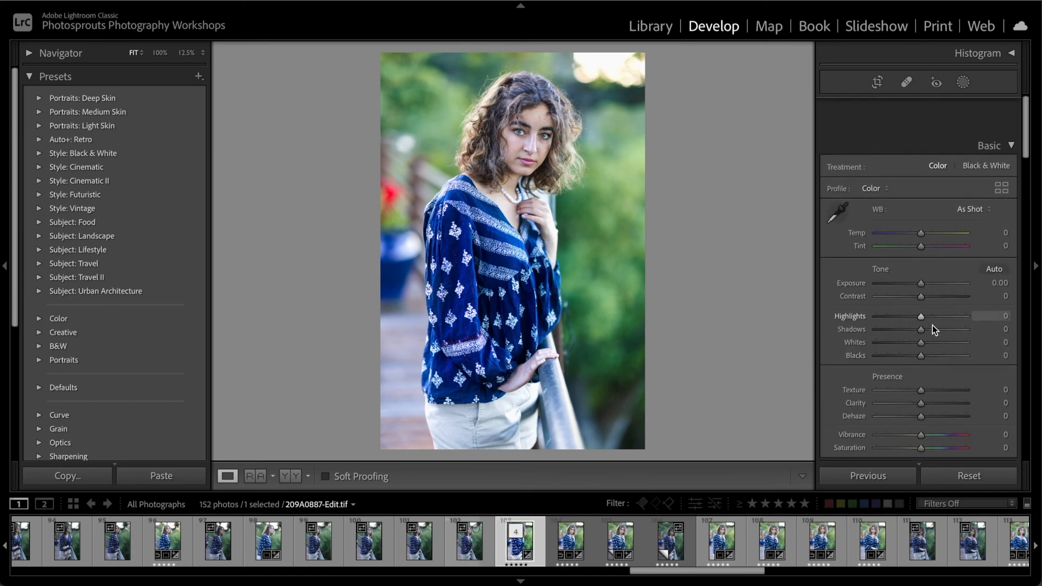
{"action": "scroll", "coordinate": [932, 324], "scroll_direction": "down", "scroll_amount": 1}
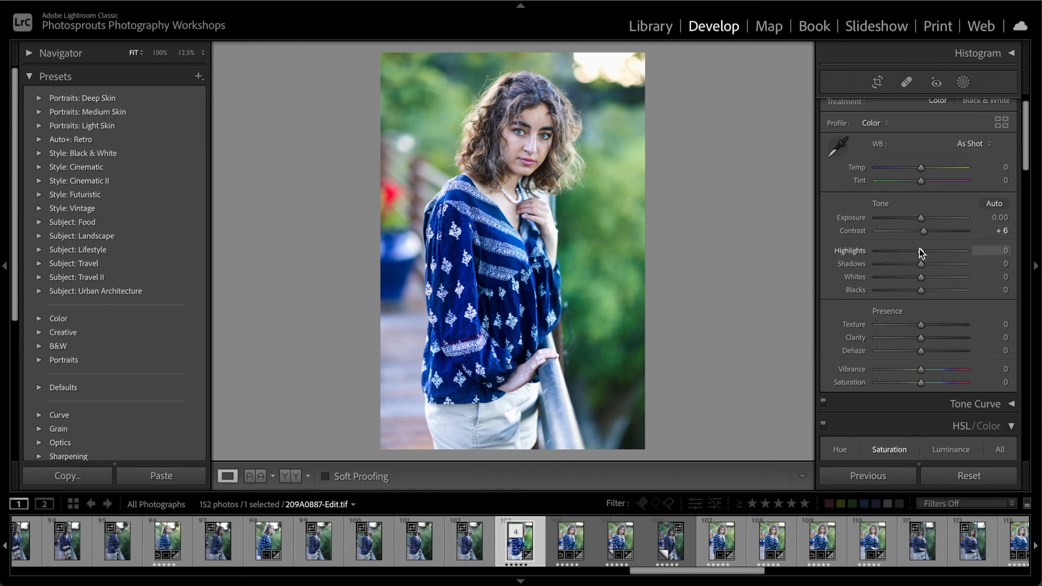
{"action": "mouse_move", "coordinate": [922, 251]}
{"action": "left_mouse_down"}
{"action": "mouse_move", "coordinate": [933, 252]}
{"action": "mouse_move", "coordinate": [927, 265]}
{"action": "left_mouse_up"}
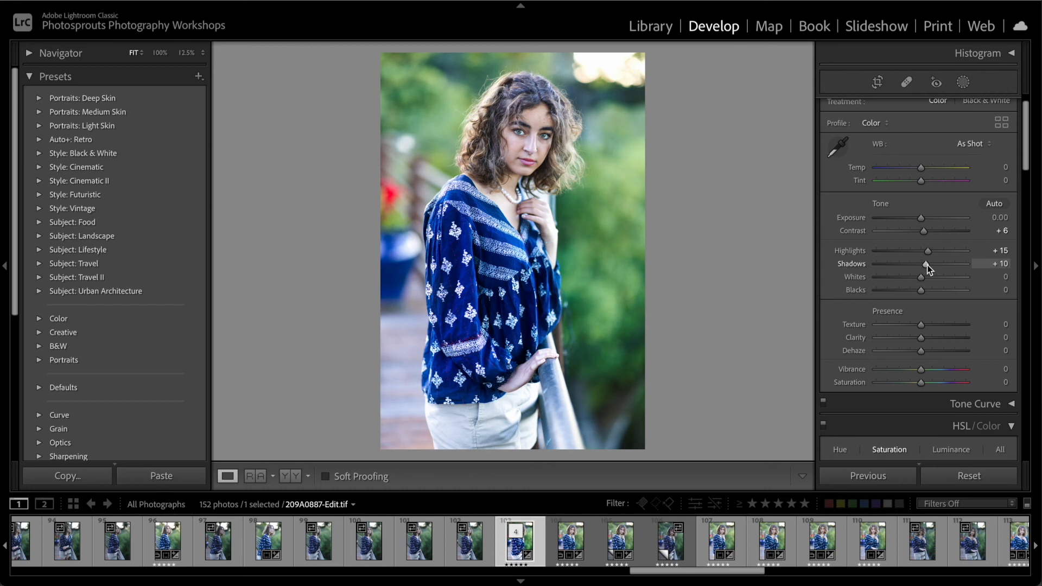
{"action": "scroll", "coordinate": [917, 395], "scroll_direction": "down", "scroll_amount": 5}
{"action": "scroll", "coordinate": [917, 399], "scroll_direction": "up", "scroll_amount": 4}
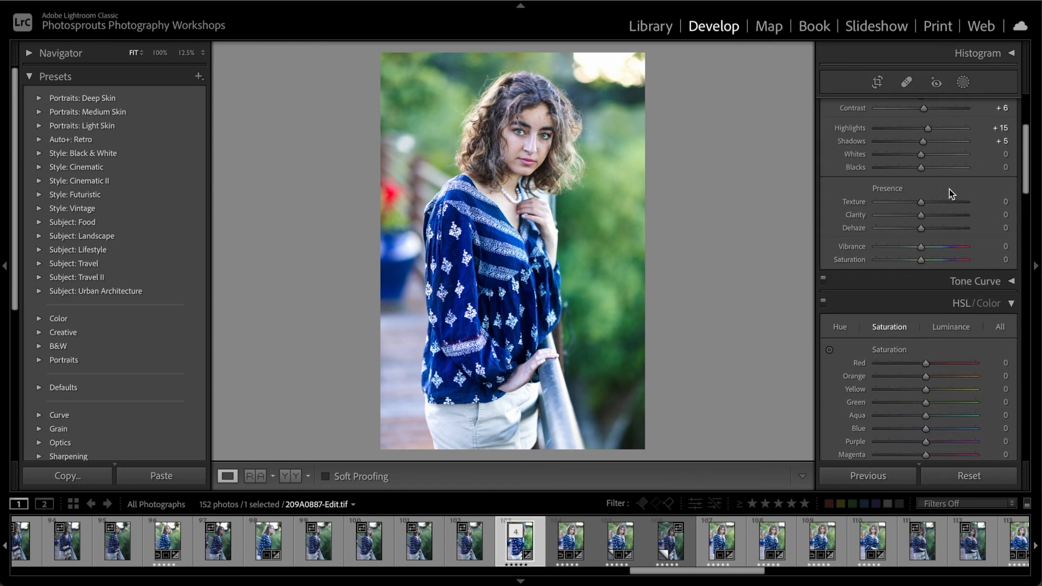
Add a Select Subject mask on the woman with Exposure 0.07 and Saturation 3, hiding the mask overlay
{"action": "scroll", "coordinate": [949, 189], "scroll_direction": "up", "scroll_amount": 2}
{"action": "left_click", "coordinate": [962, 83]}
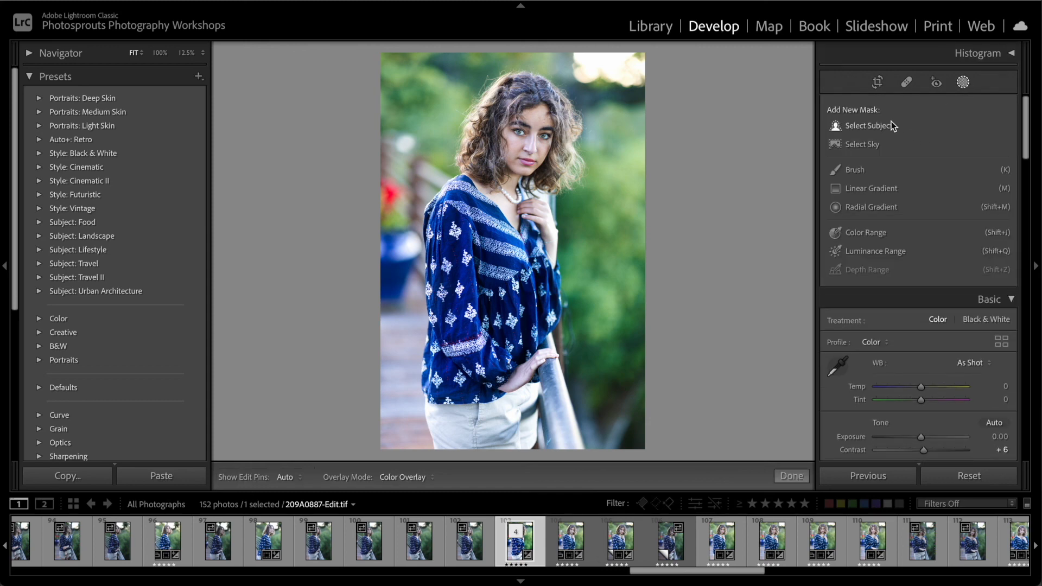
{"action": "left_click", "coordinate": [868, 125]}
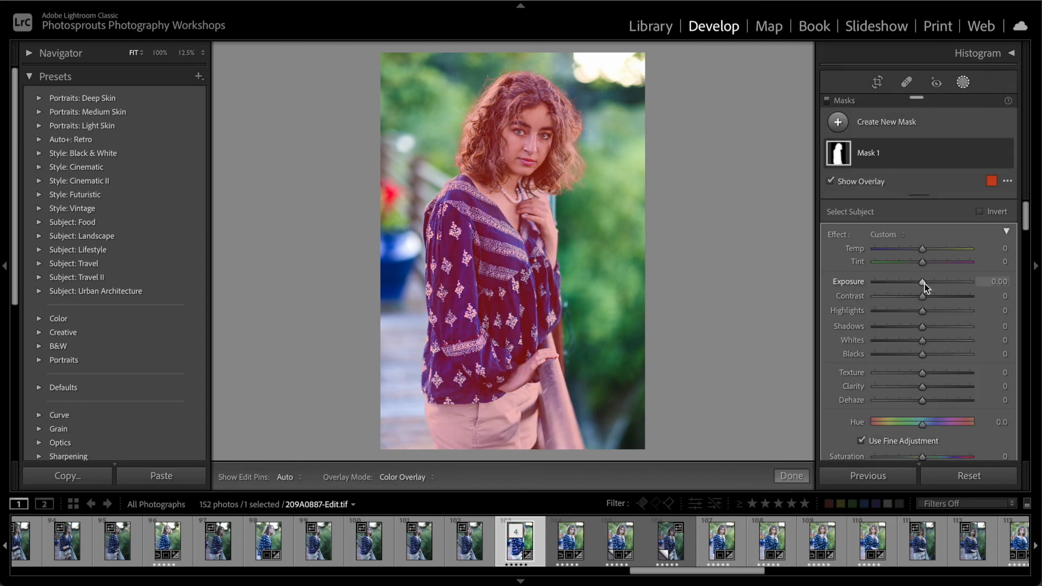
{"action": "key", "text": "o"}
{"action": "left_click_drag", "start_coordinate": [924, 285], "coordinate": [926, 284]}
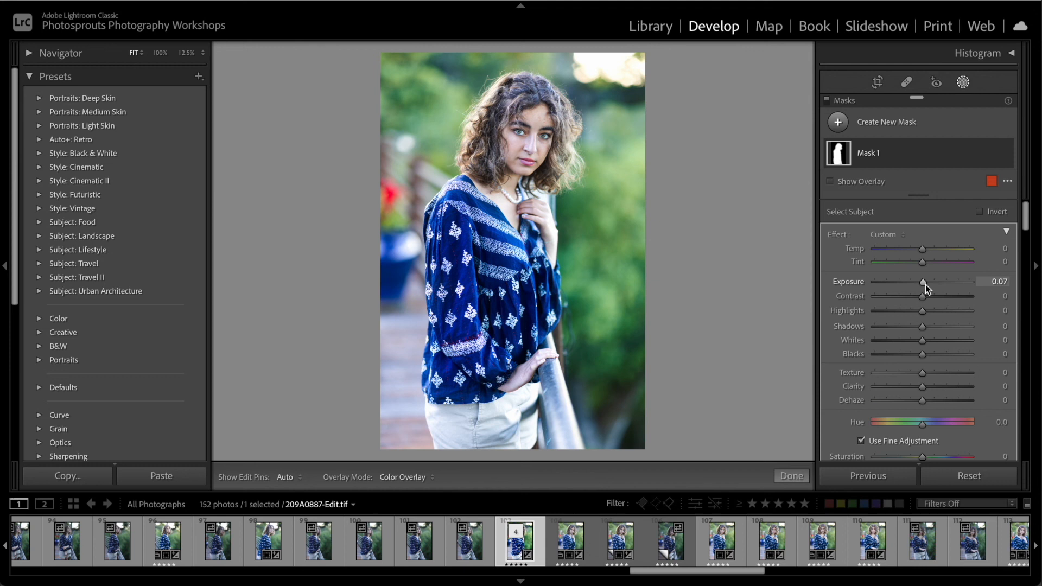
{"action": "scroll", "coordinate": [923, 326], "scroll_direction": "down", "scroll_amount": 3}
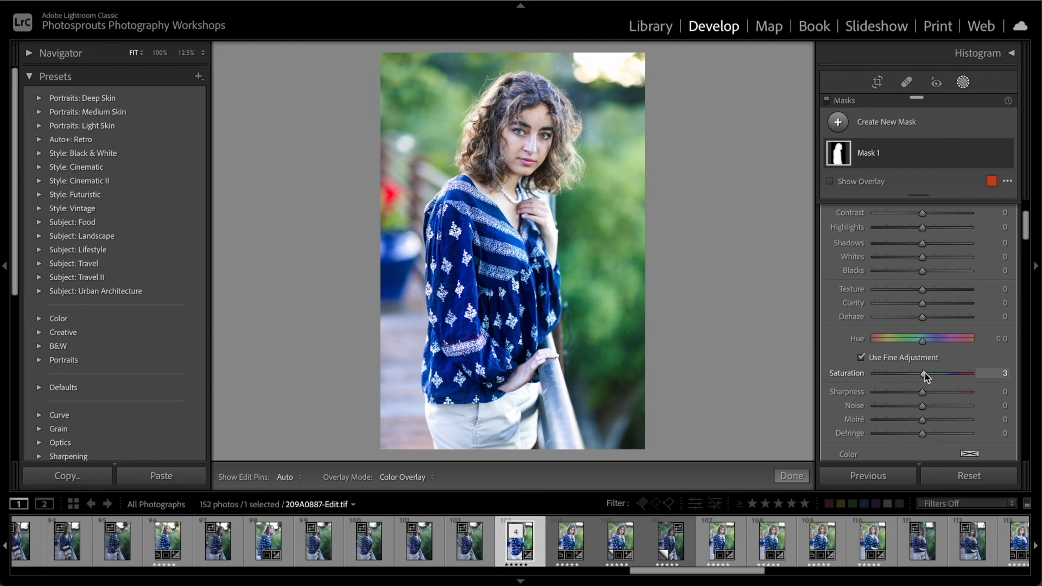
{"action": "left_click", "coordinate": [785, 476]}
Apply a Highlight Priority post-crop vignette with an amount of -5
{"action": "scroll", "coordinate": [920, 407], "scroll_direction": "down", "scroll_amount": 10}
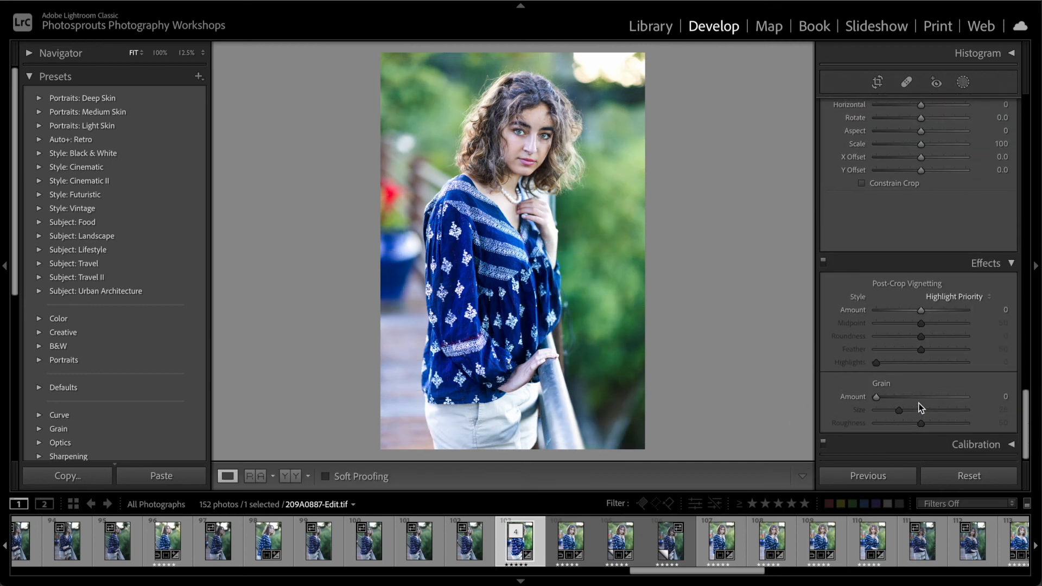
{"action": "mouse_move", "coordinate": [921, 310]}
{"action": "left_mouse_down"}
{"action": "mouse_move", "coordinate": [910, 311]}
{"action": "mouse_move", "coordinate": [943, 311]}
{"action": "mouse_move", "coordinate": [920, 311]}
{"action": "left_mouse_up"}
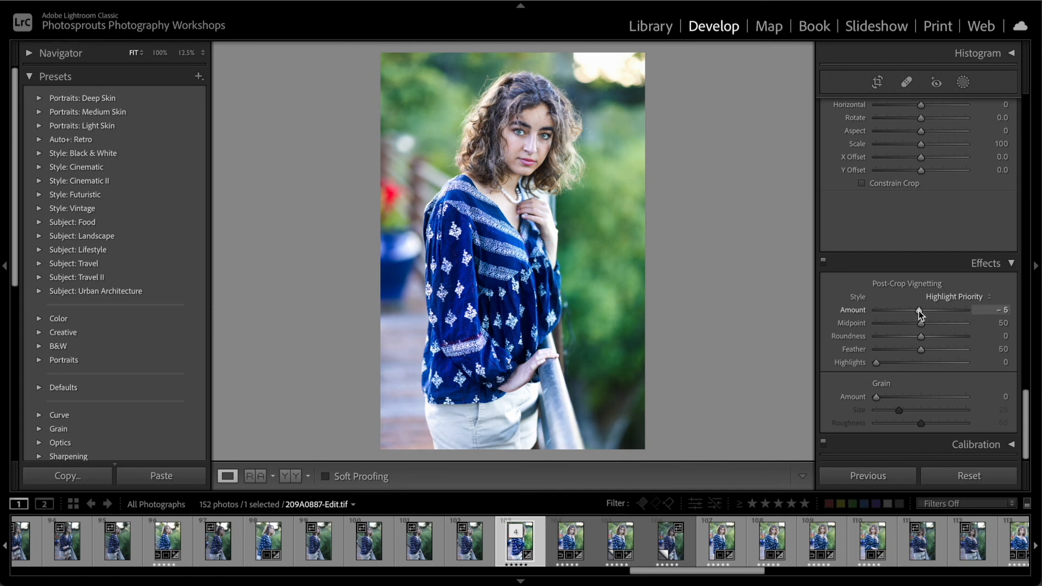